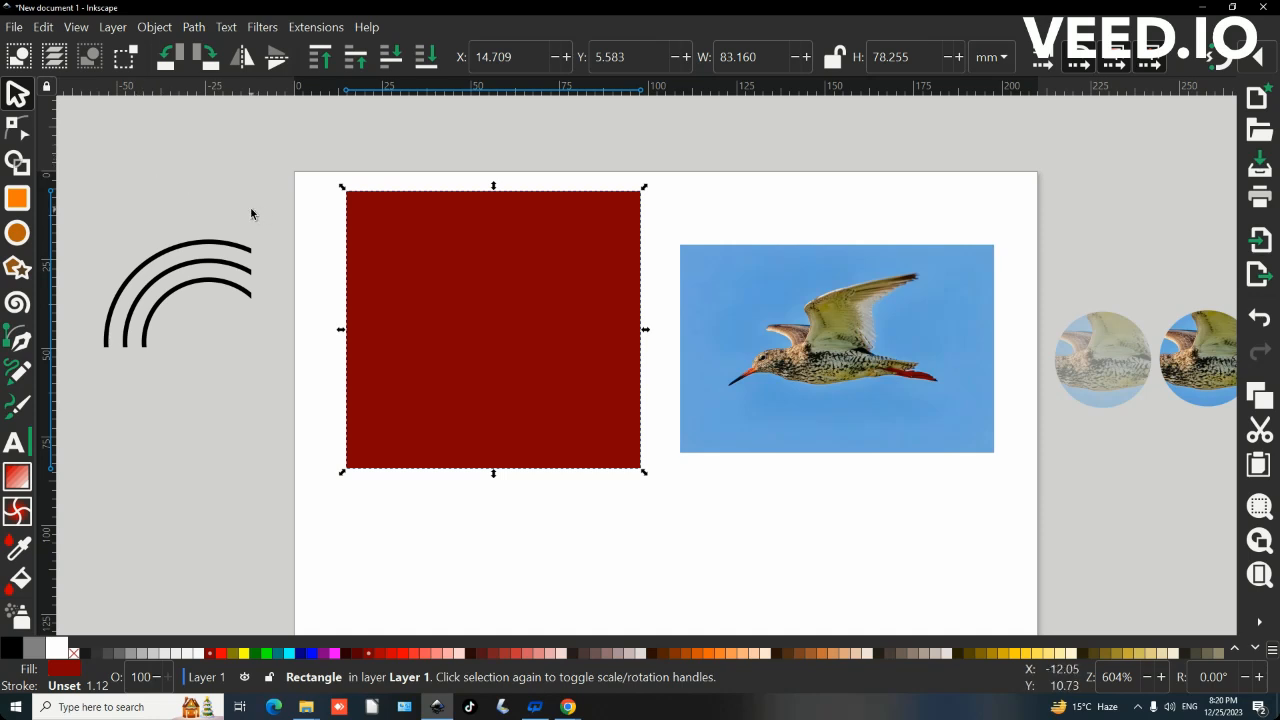
# Step: Round the corners of the dark red rectangle with a radius of about 8.47 mm
pyautogui.scroll(1, 460, 310)
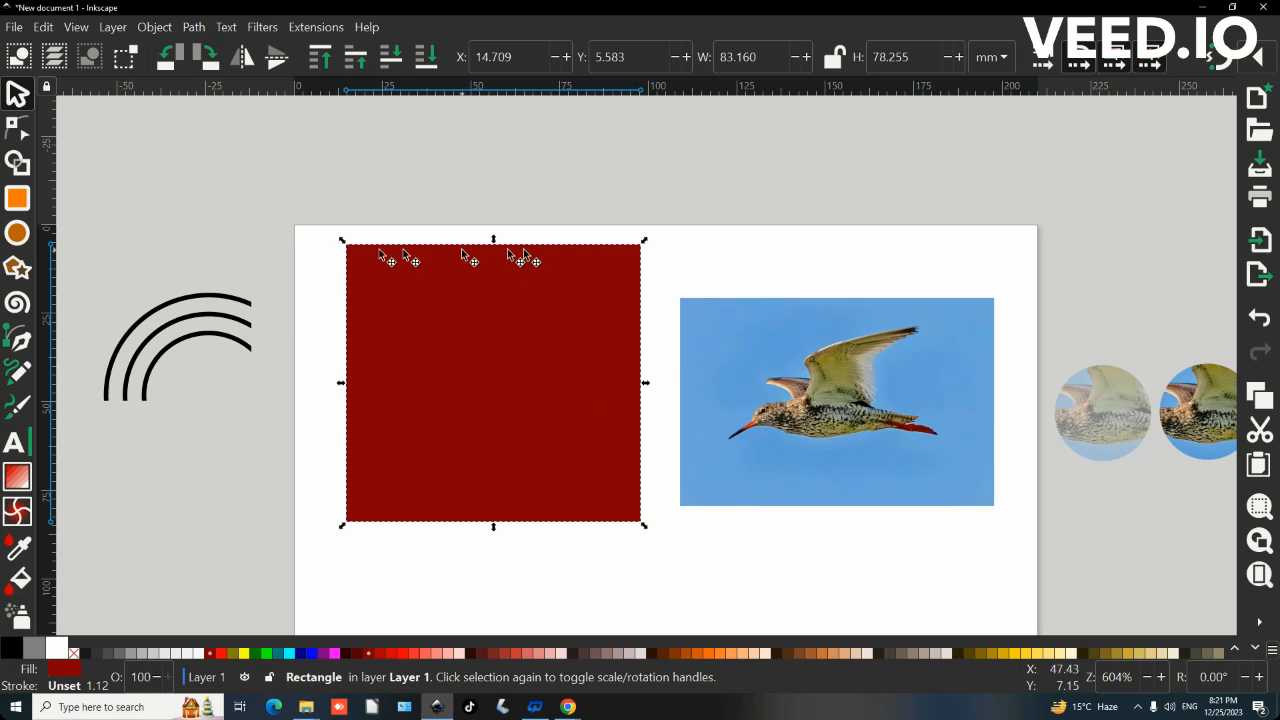
pyautogui.press('r')
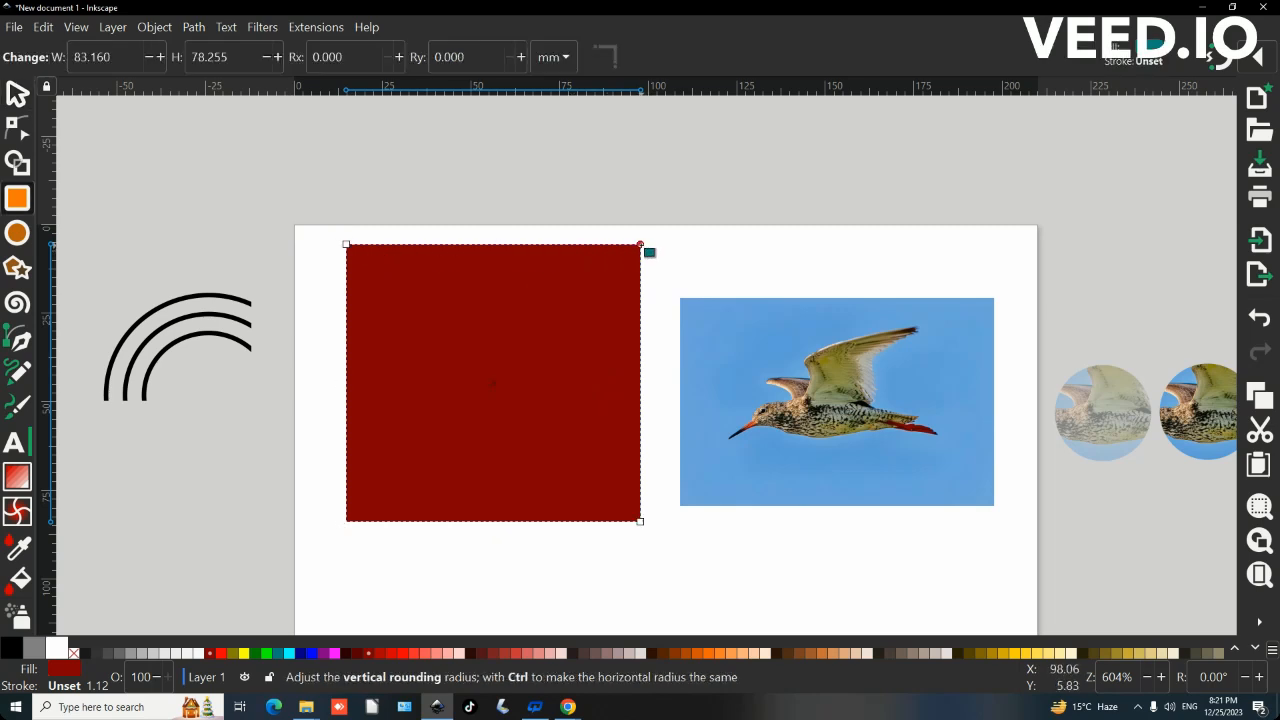
pyautogui.moveTo(640, 243); pyautogui.dragTo(641, 273)
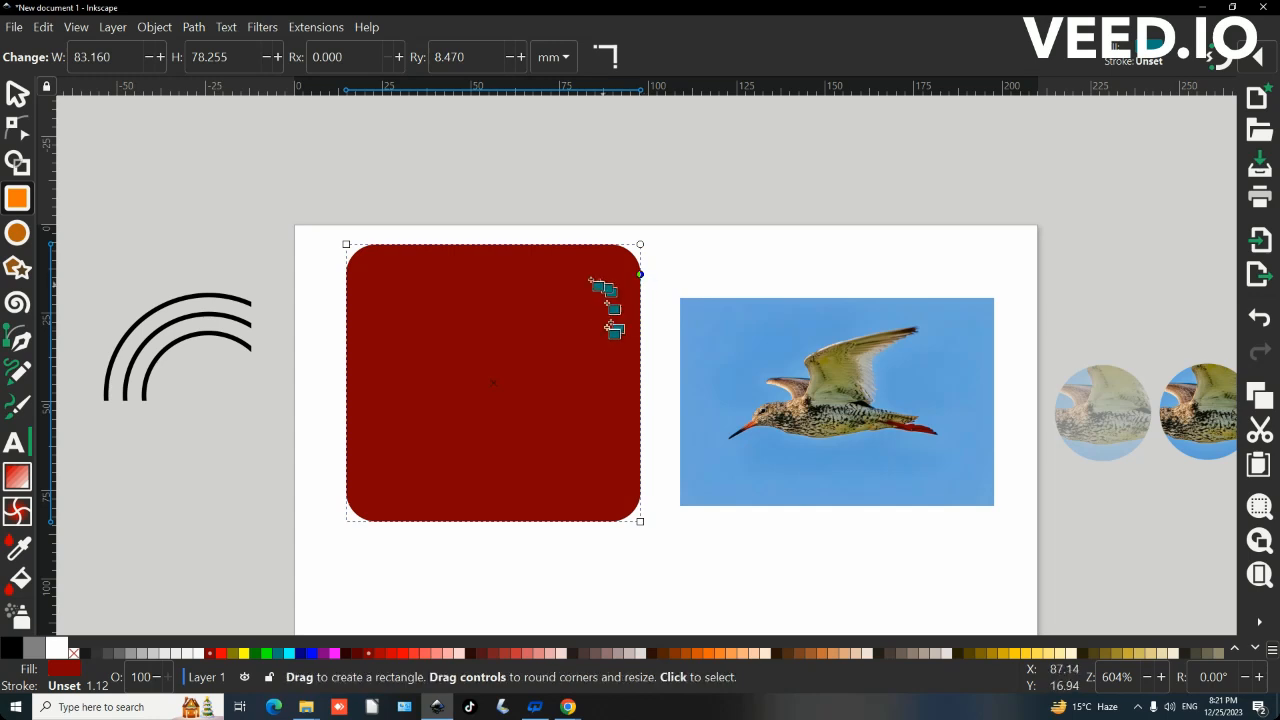
# Step: Draw a circle of about 9.6 mm radius above the black arcs and cut it down to its lower half
pyautogui.click(17, 232)
pyautogui.moveTo(153, 192); pyautogui.dragTo(218, 258)
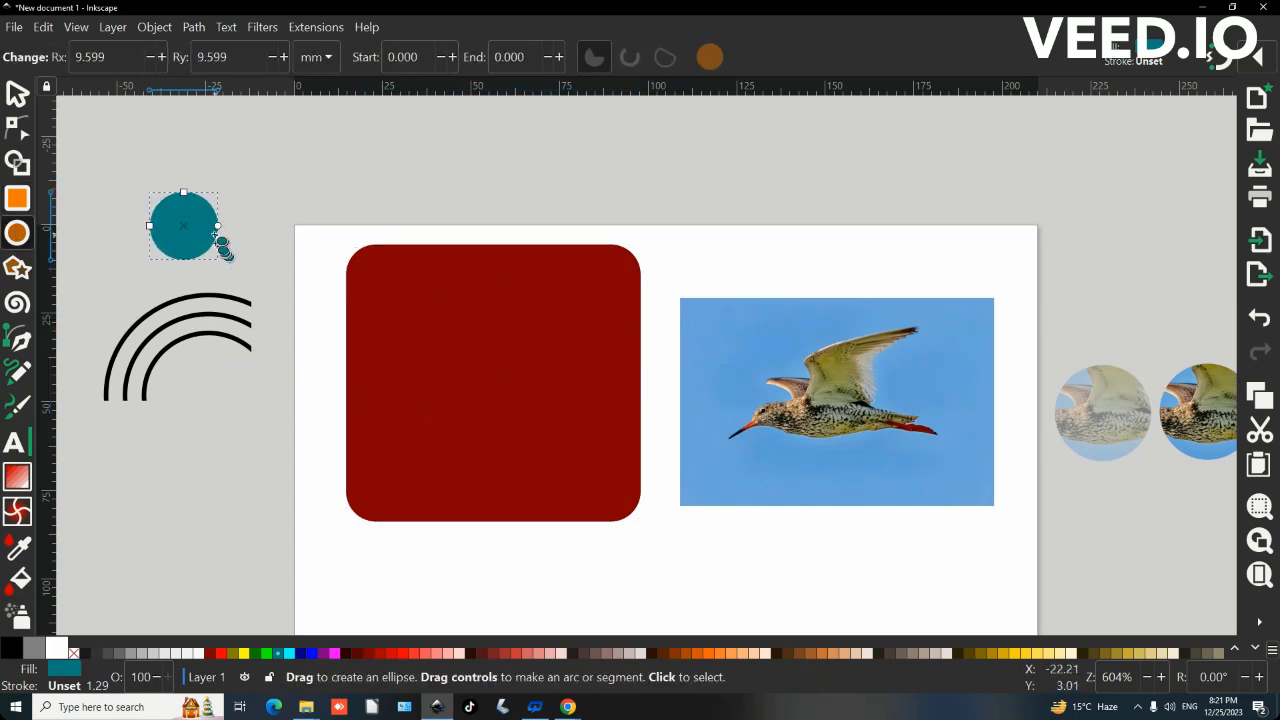
pyautogui.moveTo(175, 198); pyautogui.dragTo(150, 225)
# Step: Draw a star below the black arcs with 11 corners and a spoke ratio of about 0.627
pyautogui.click(17, 268)
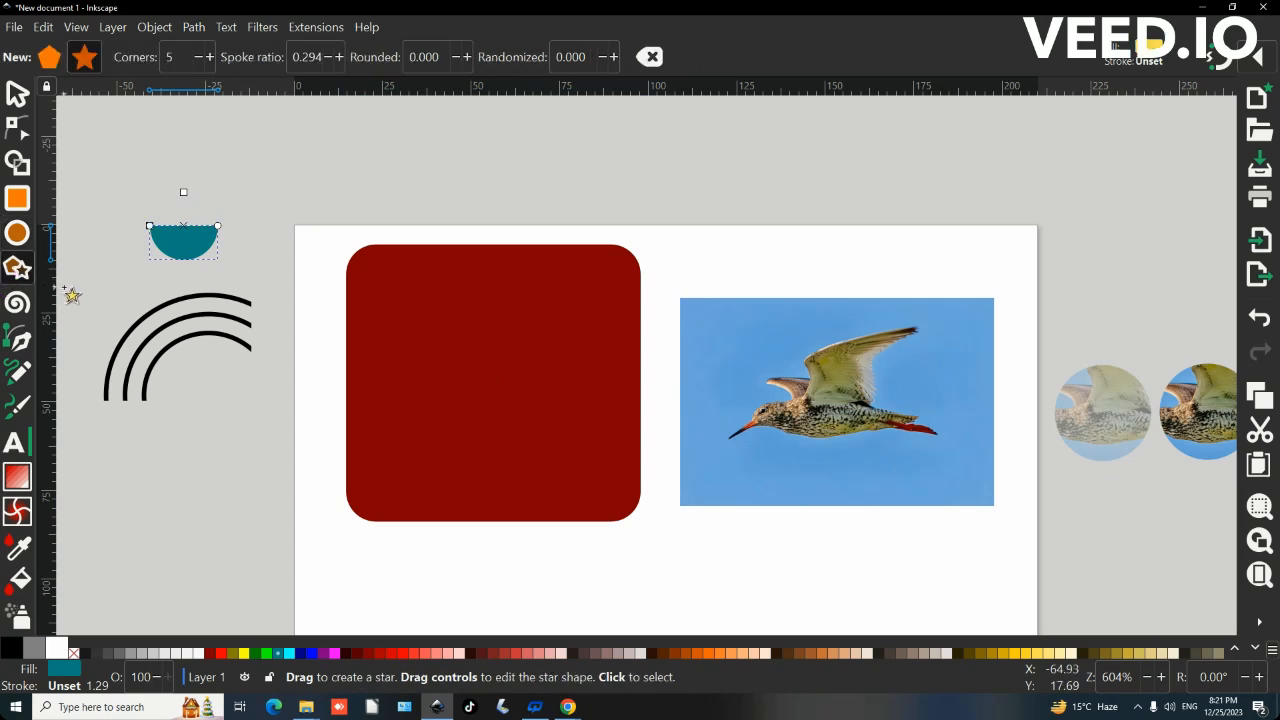
pyautogui.moveTo(195, 421)
pyautogui.mouseDown()
pyautogui.moveTo(237, 457)
pyautogui.moveTo(220, 449)
pyautogui.mouseUp()
pyautogui.click(228, 59)
pyautogui.click(228, 59)
pyautogui.click(228, 59)
pyautogui.click(228, 59)
pyautogui.click(228, 59)
pyautogui.click(228, 59)
pyautogui.moveTo(209, 430); pyautogui.dragTo(213, 453)
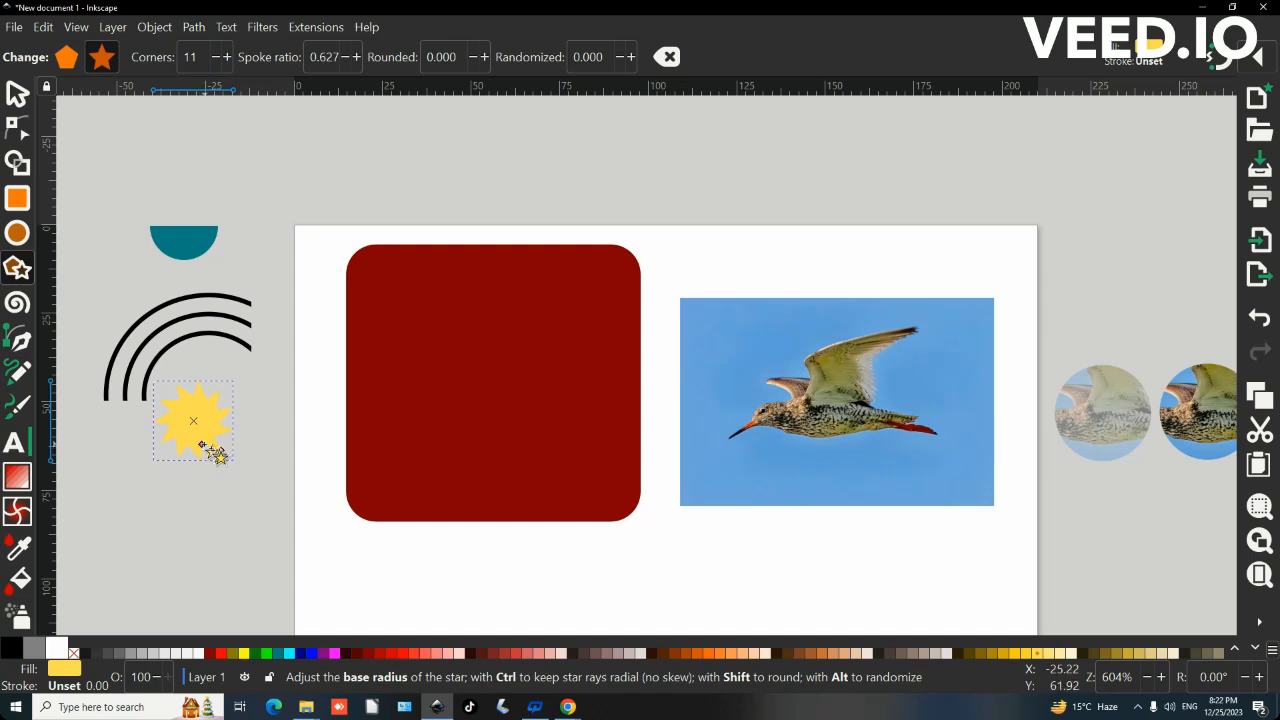
# Step: Draw a small spiral with 5.79 turns above the teal half circle
pyautogui.press('i')
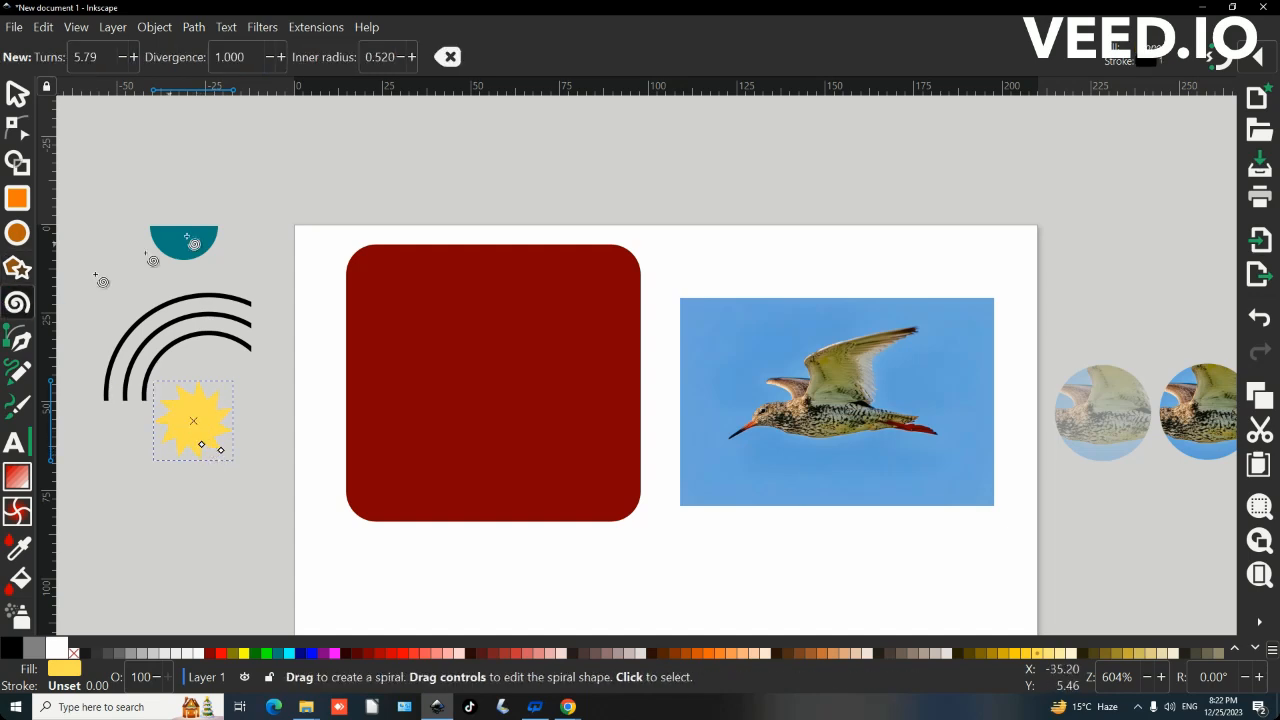
pyautogui.moveTo(209, 173); pyautogui.dragTo(237, 199)
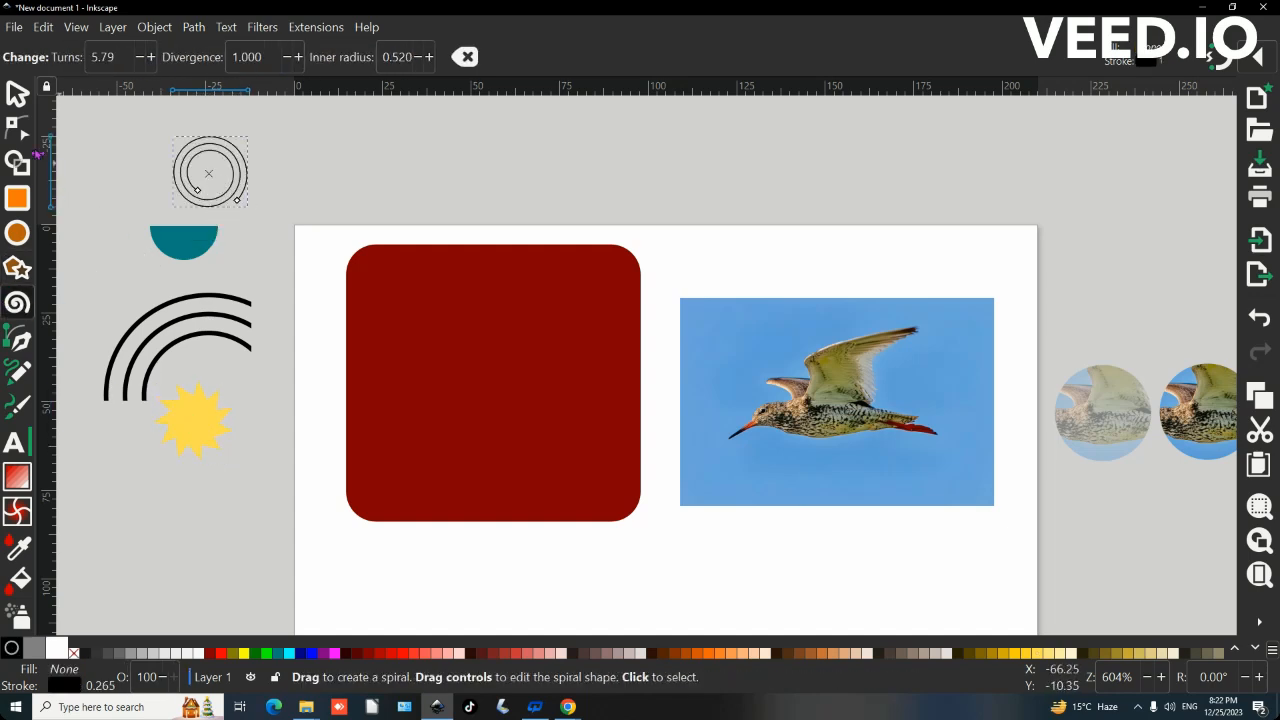
# Step: Switch to the Urdu keyboard and add the text "السلام عليكم" above the red rectangle
pyautogui.click(15, 442)
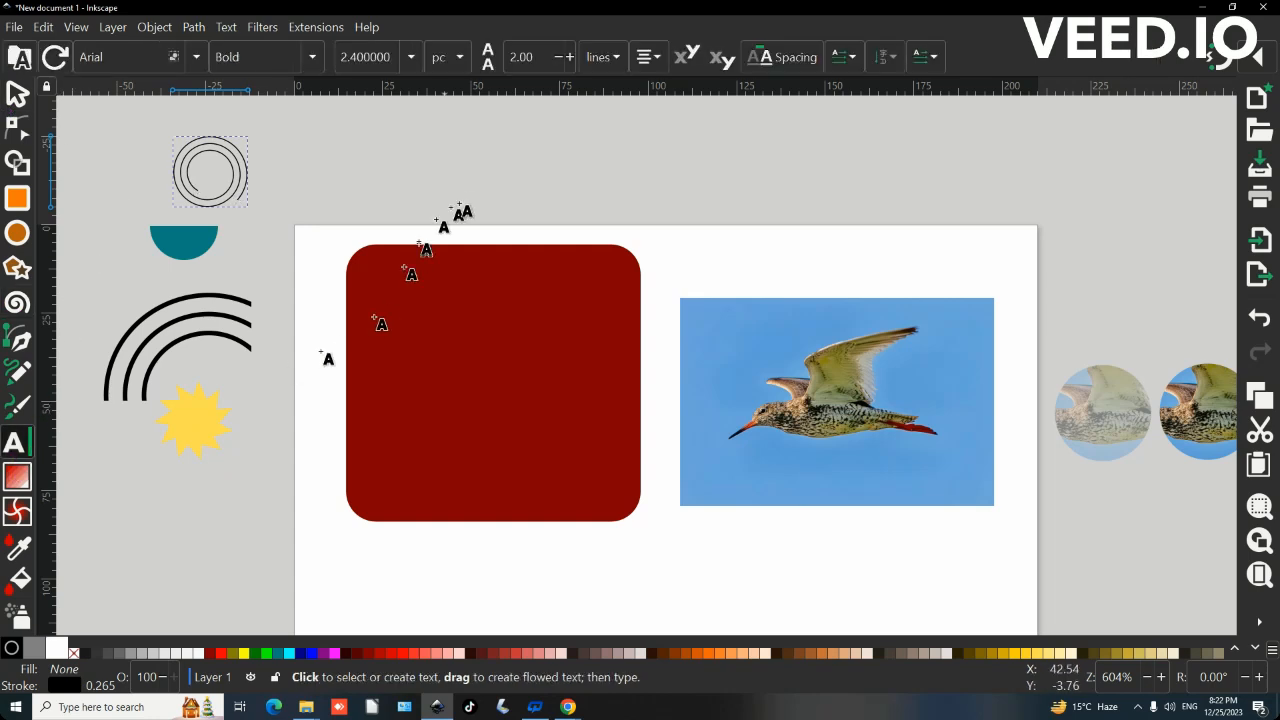
pyautogui.click(468, 194)
pyautogui.press('super+space')
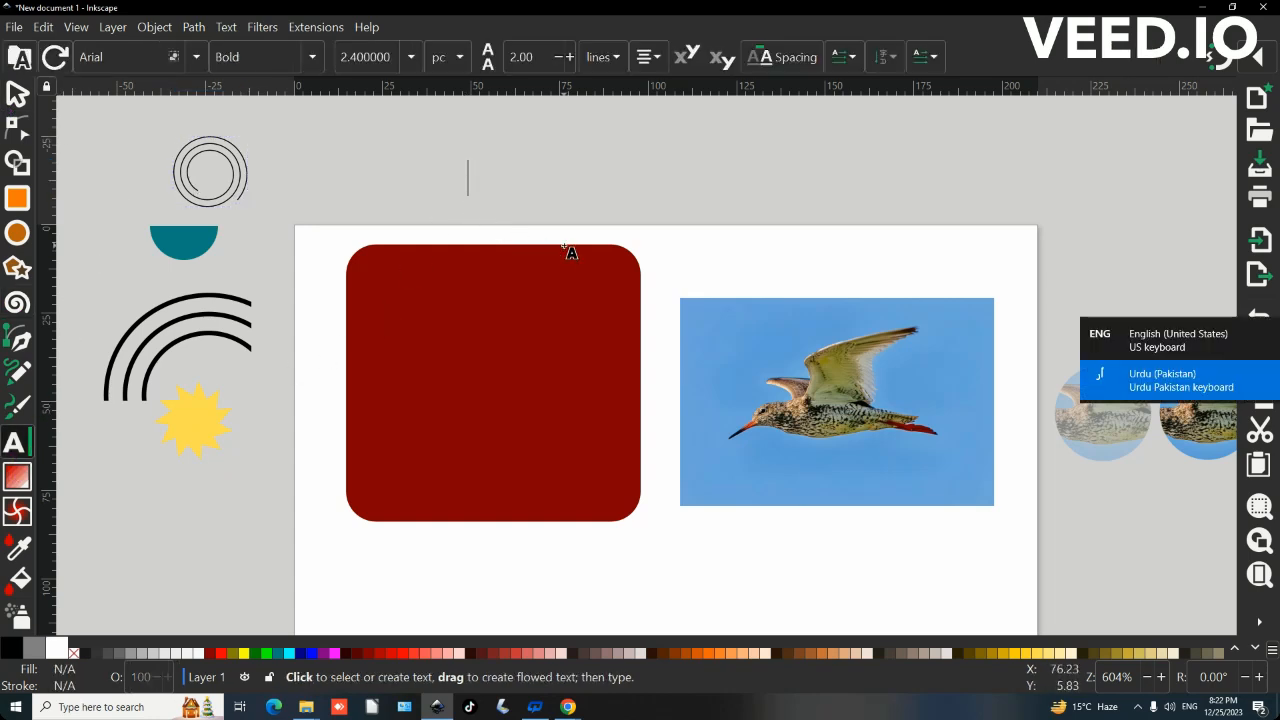
pyautogui.write('السلامع')
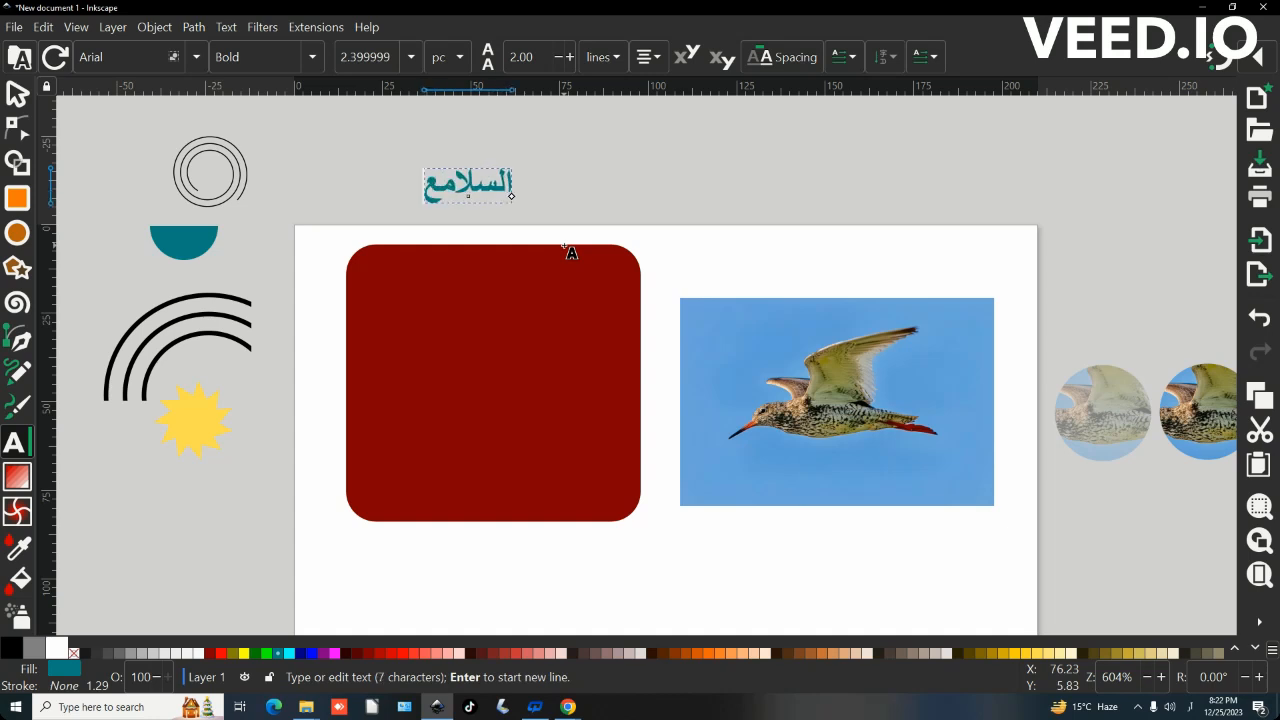
pyautogui.press('BackSpace')
pyautogui.write('عليكم')
# Step: Change the font of the Urdu text to Jameel Noori Nastaleeq
pyautogui.moveTo(543, 184); pyautogui.dragTo(393, 186)
pyautogui.click(88, 52)
pyautogui.write('J')
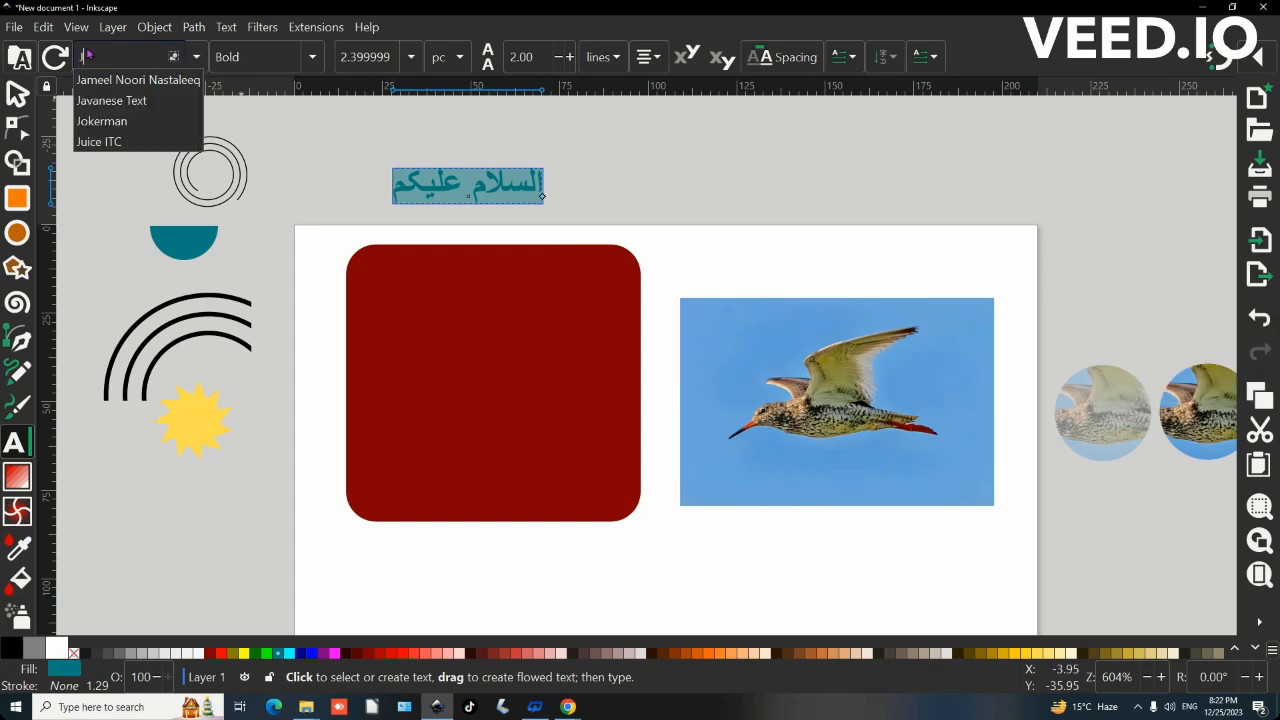
pyautogui.click(135, 79)
pyautogui.click(16, 93)
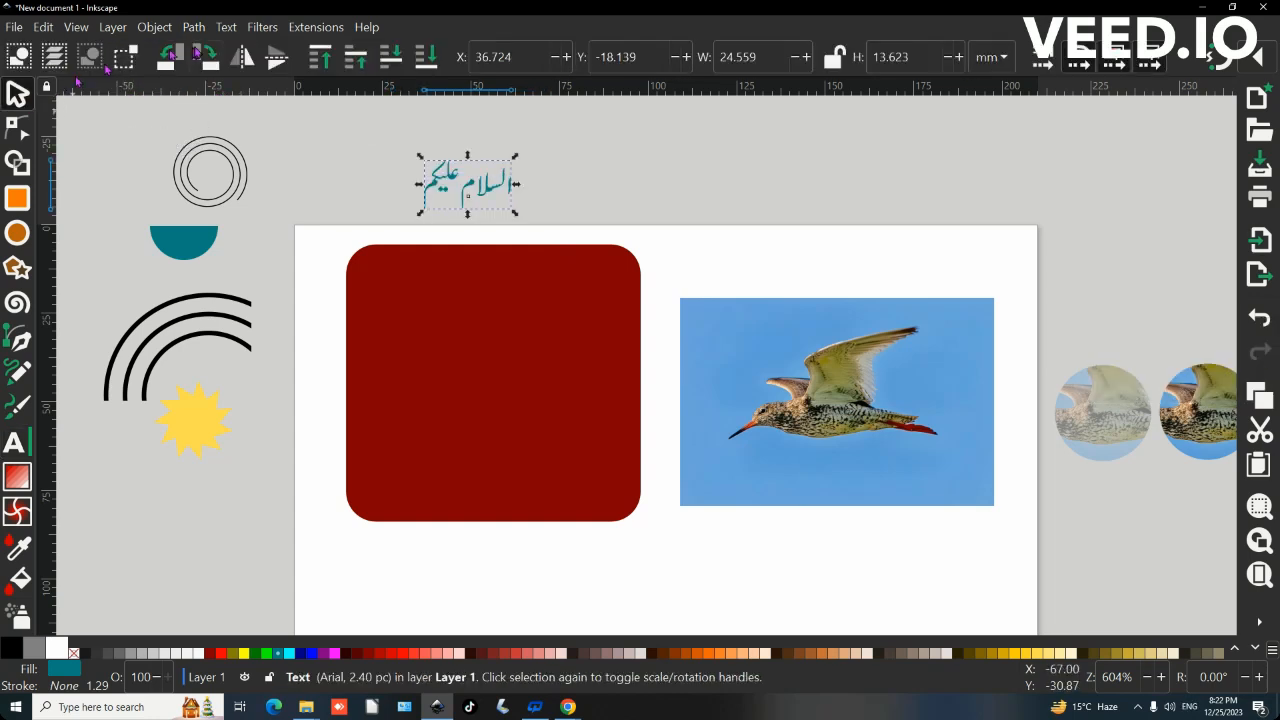
# Step: Move the bird image off the page, beyond its right edge, and deselect it
pyautogui.scroll(2, 470, 198)
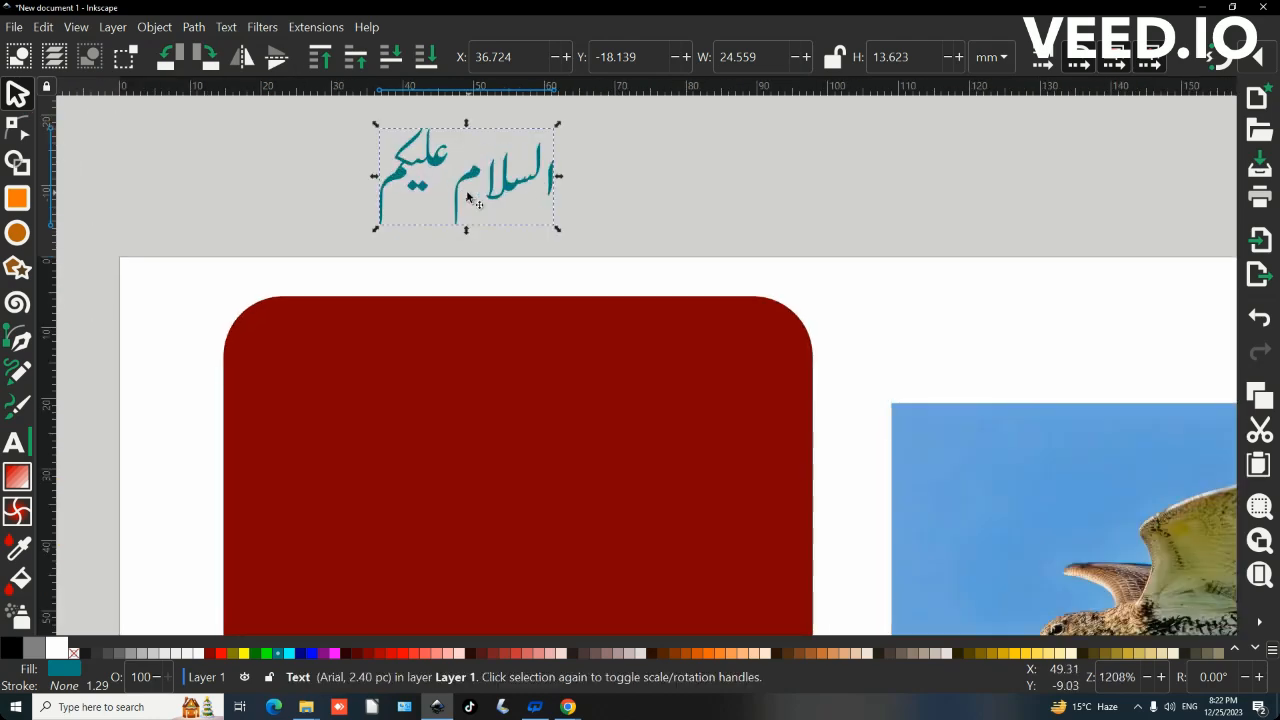
pyautogui.click(201, 30)
pyautogui.click(602, 302)
pyautogui.scroll(-2, 605, 307)
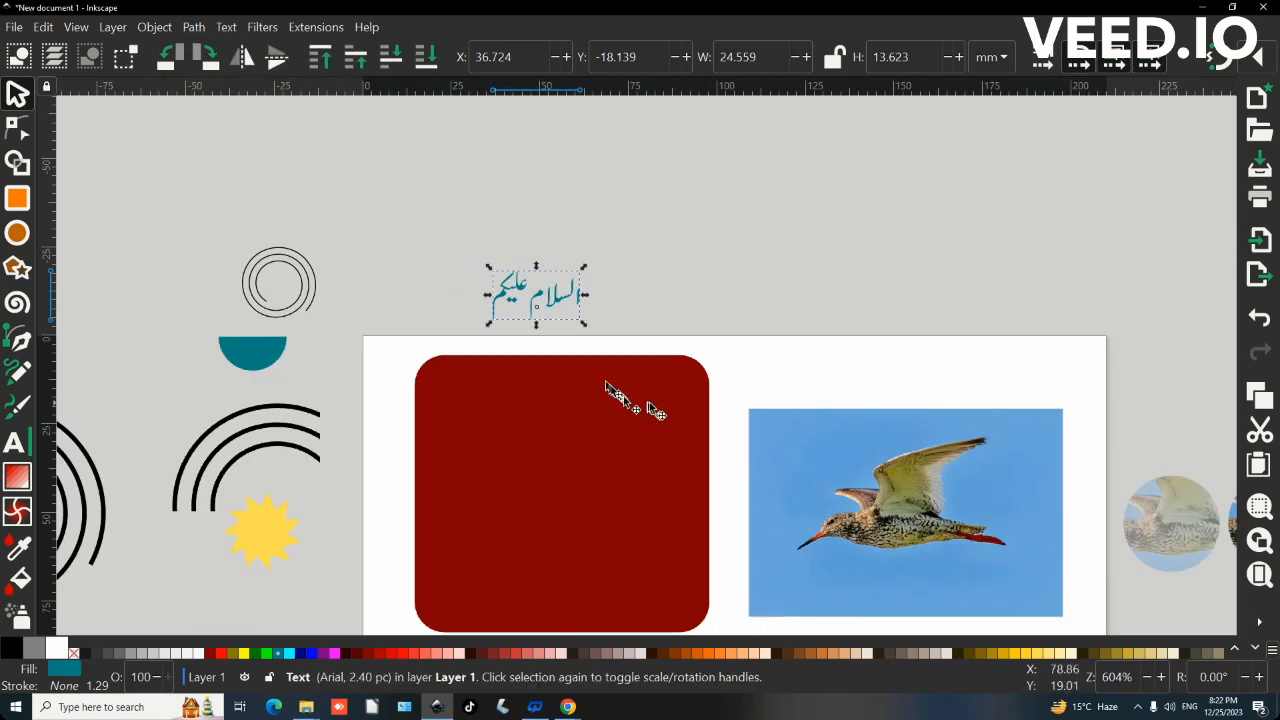
pyautogui.moveTo(860, 495); pyautogui.dragTo(1225, 495)
pyautogui.click(297, 611)
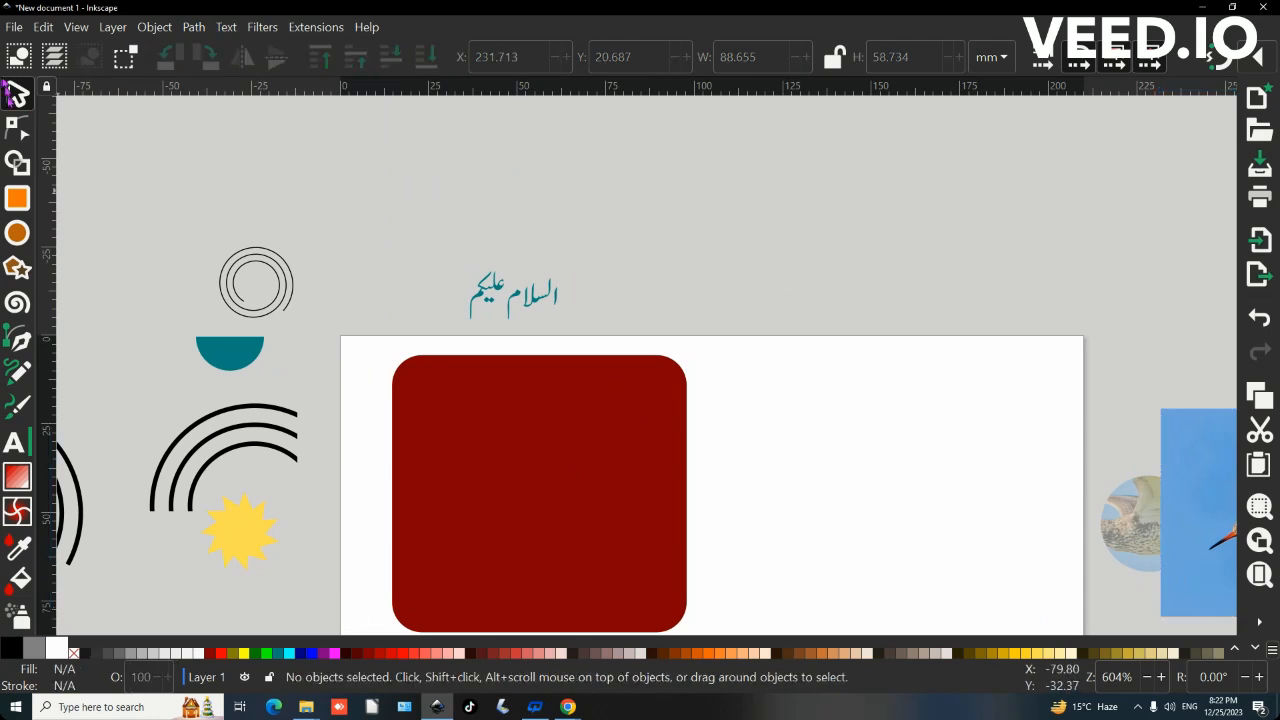
# Step: Select the rectangle, text, star, half circle, spirals and arcs together and convert them to paths
pyautogui.scroll(-2, 540, 216)
pyautogui.moveTo(626, 179); pyautogui.dragTo(165, 451)
pyautogui.click(191, 30)
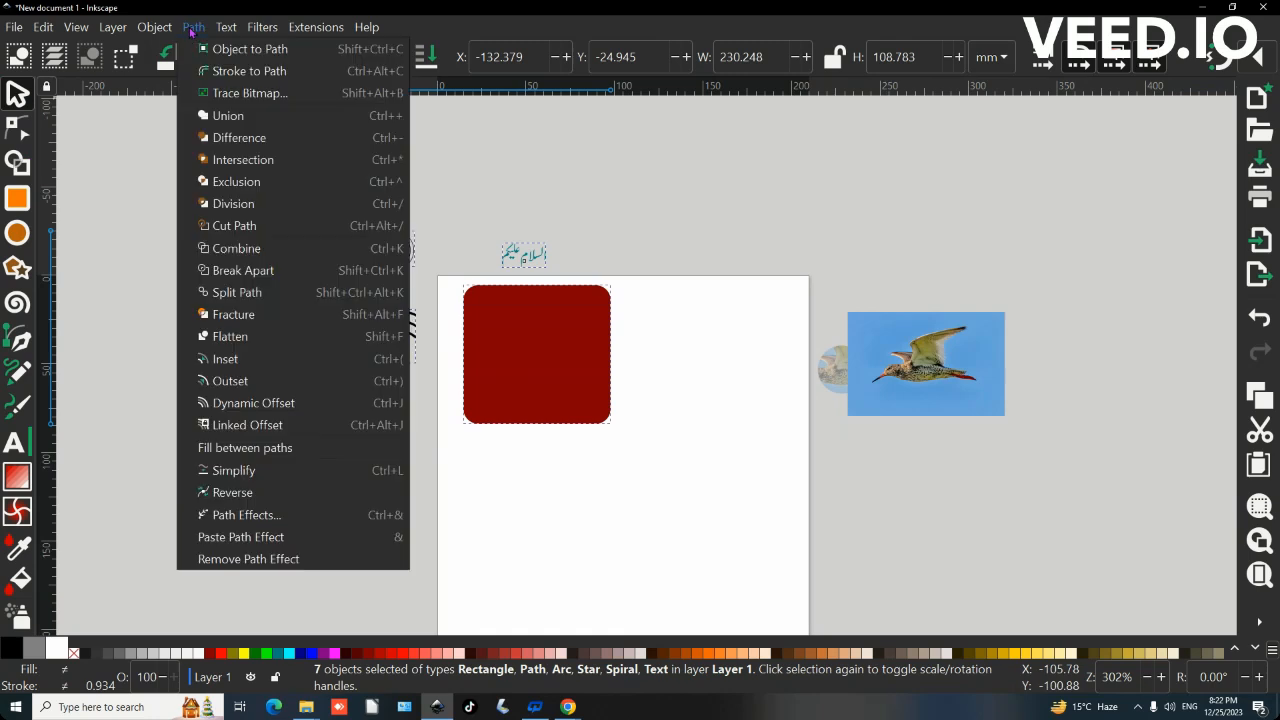
pyautogui.click(251, 52)
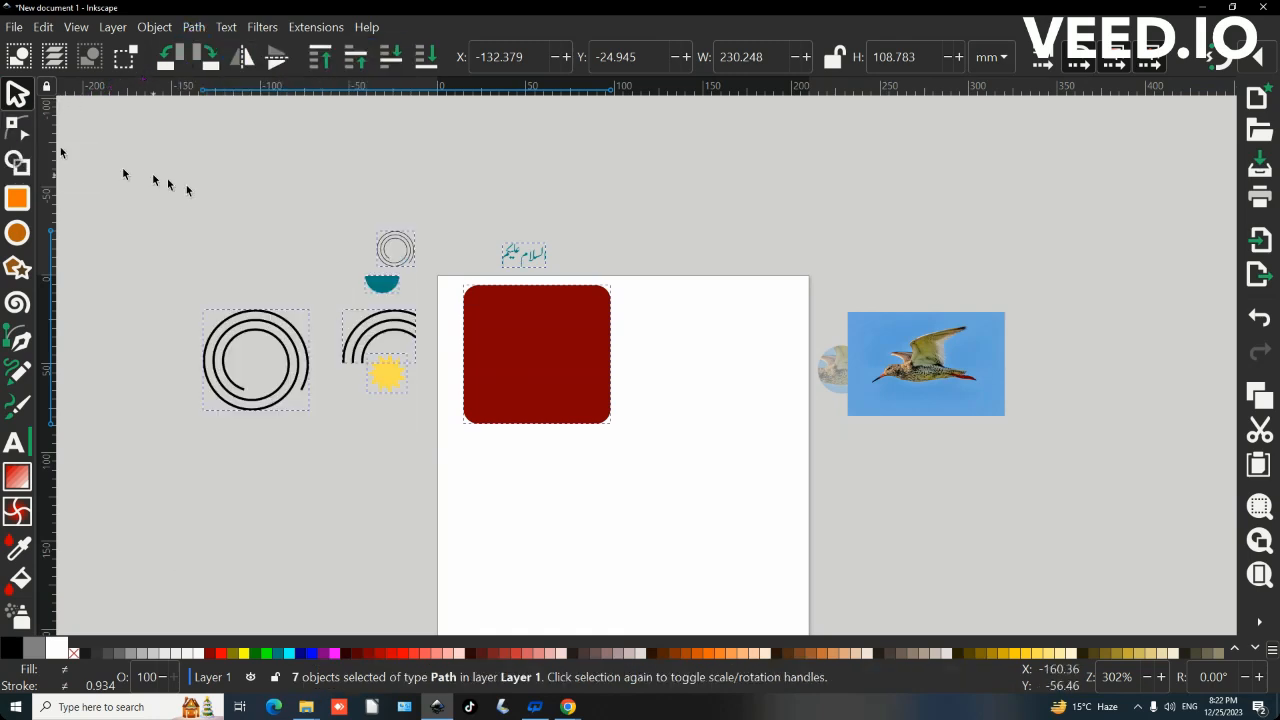
# Step: Inspect the nodes of the converted rectangle, text and shapes
pyautogui.press('n')
pyautogui.scroll(4, 480, 297)
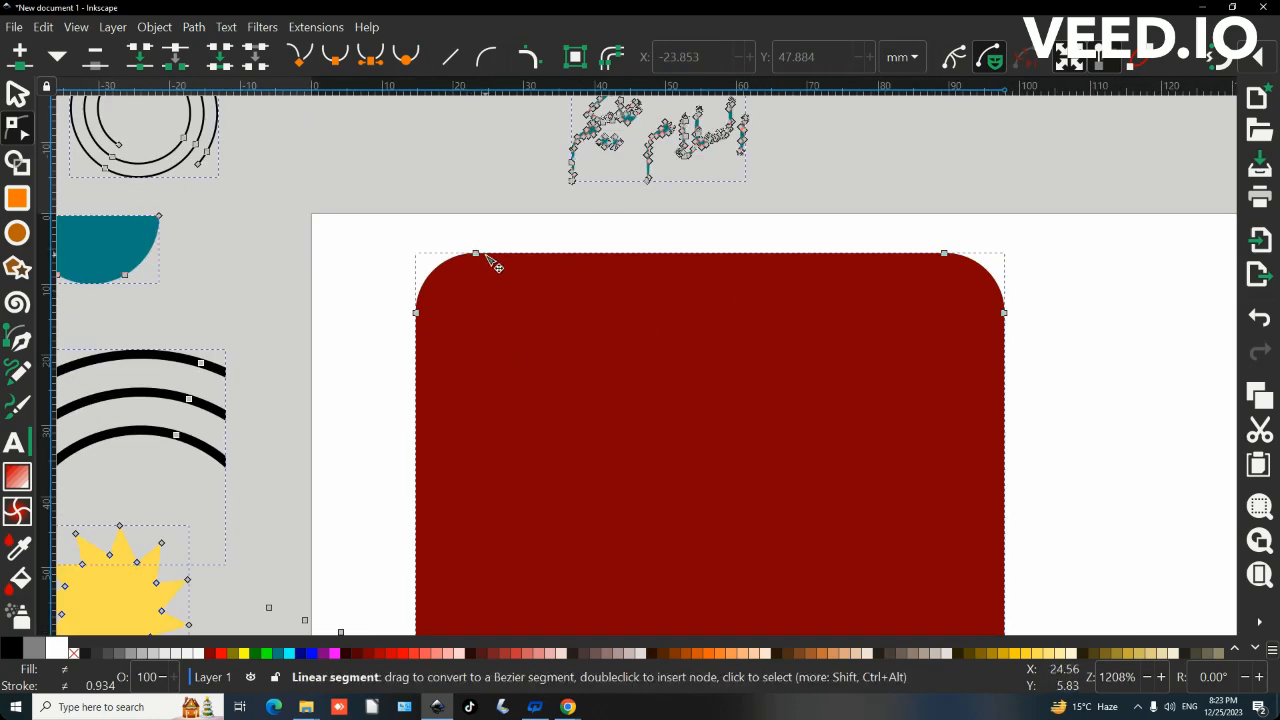
pyautogui.scroll(-2, 493, 265)
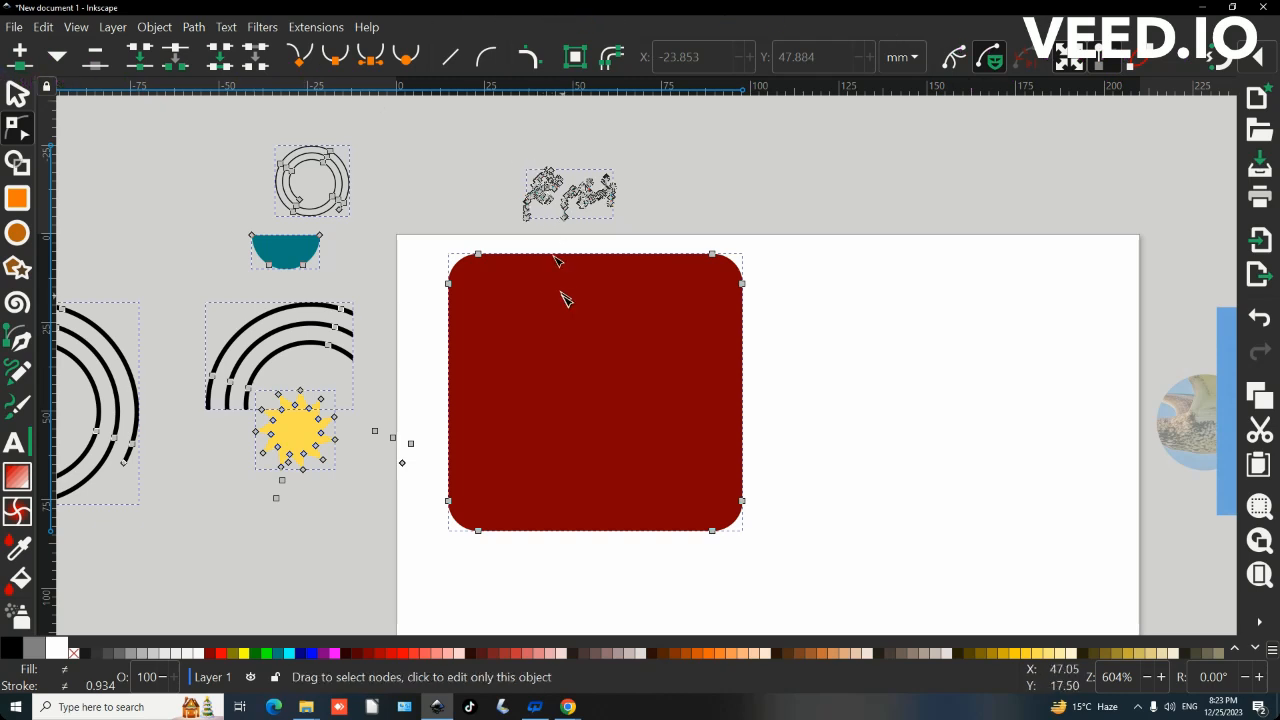
pyautogui.hscroll(10, 850, 381)
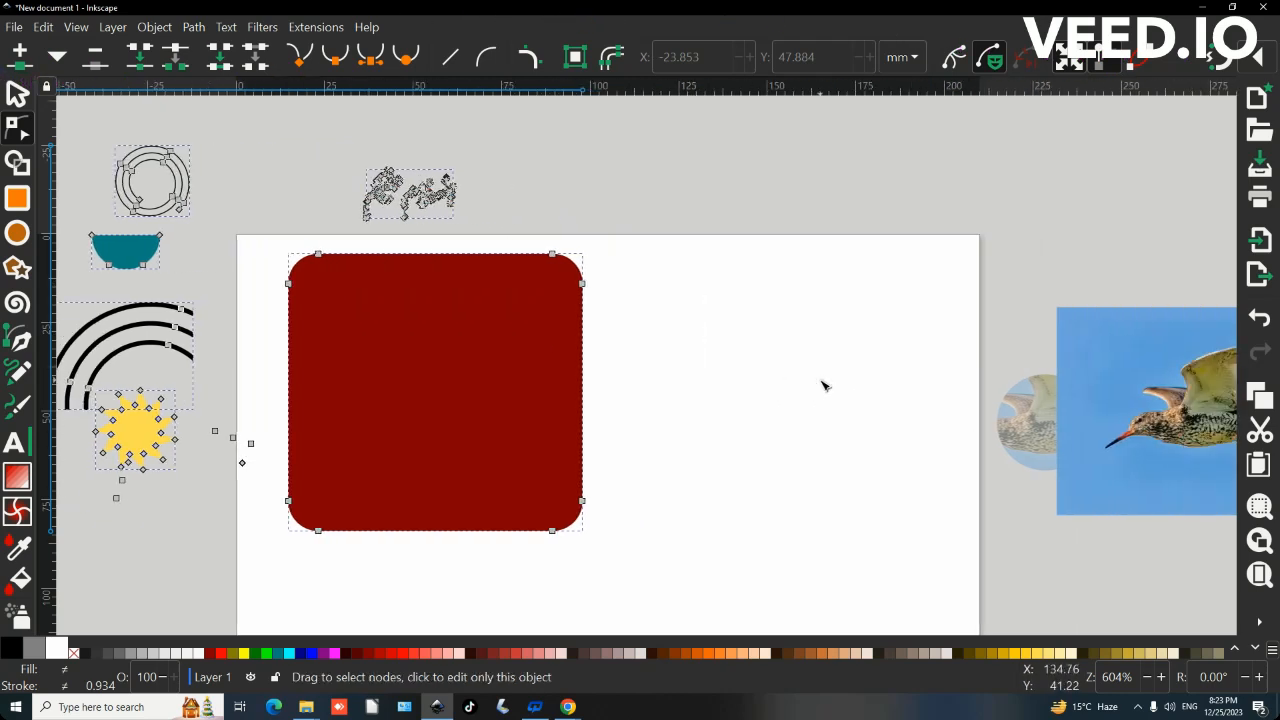
# Step: Move the bird image to the empty area above the page
pyautogui.click(17, 93)
pyautogui.keyDown('ctrl'); pyautogui.scroll(-1, 749, 366); pyautogui.keyUp('ctrl')
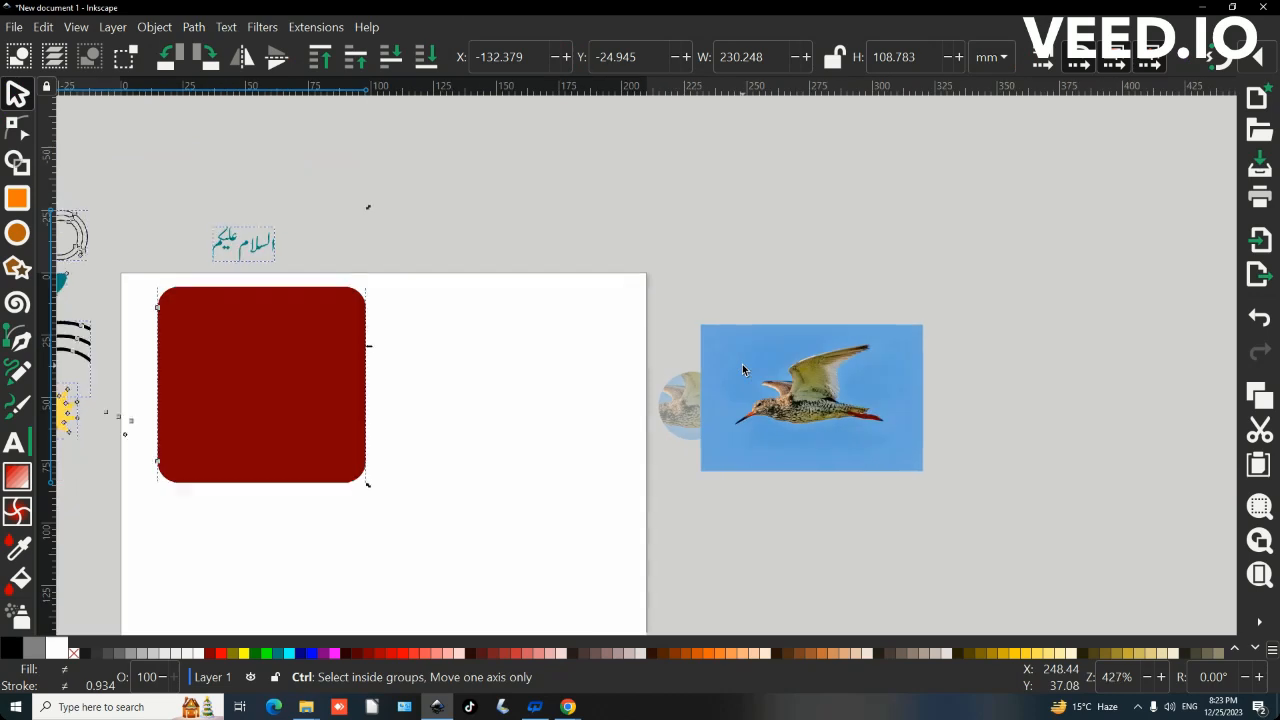
pyautogui.moveTo(789, 420); pyautogui.dragTo(563, 280)
pyautogui.scroll(3, 563, 280)
pyautogui.moveTo(563, 330); pyautogui.dragTo(552, 201)
pyautogui.scroll(3, 552, 201)
# Step: Trace the bird image in a single scan with Brightness cutoff and a threshold of 0.469
pyautogui.click(193, 28)
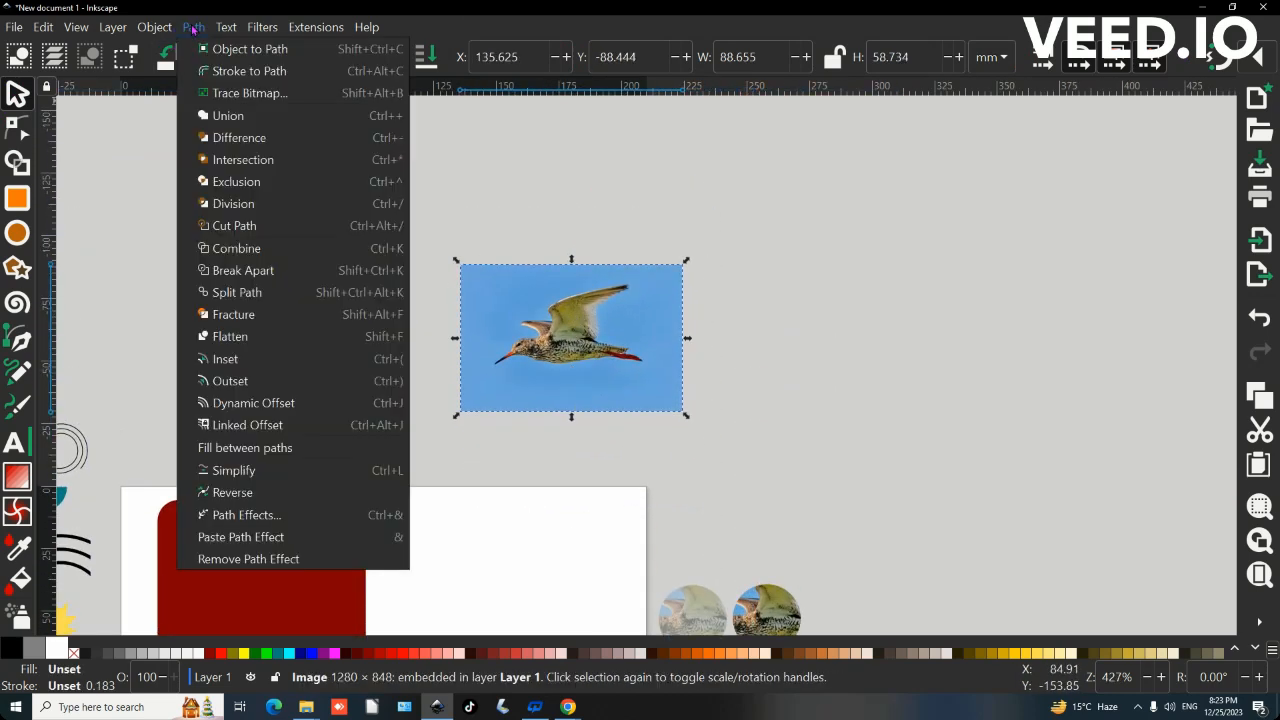
pyautogui.click(247, 94)
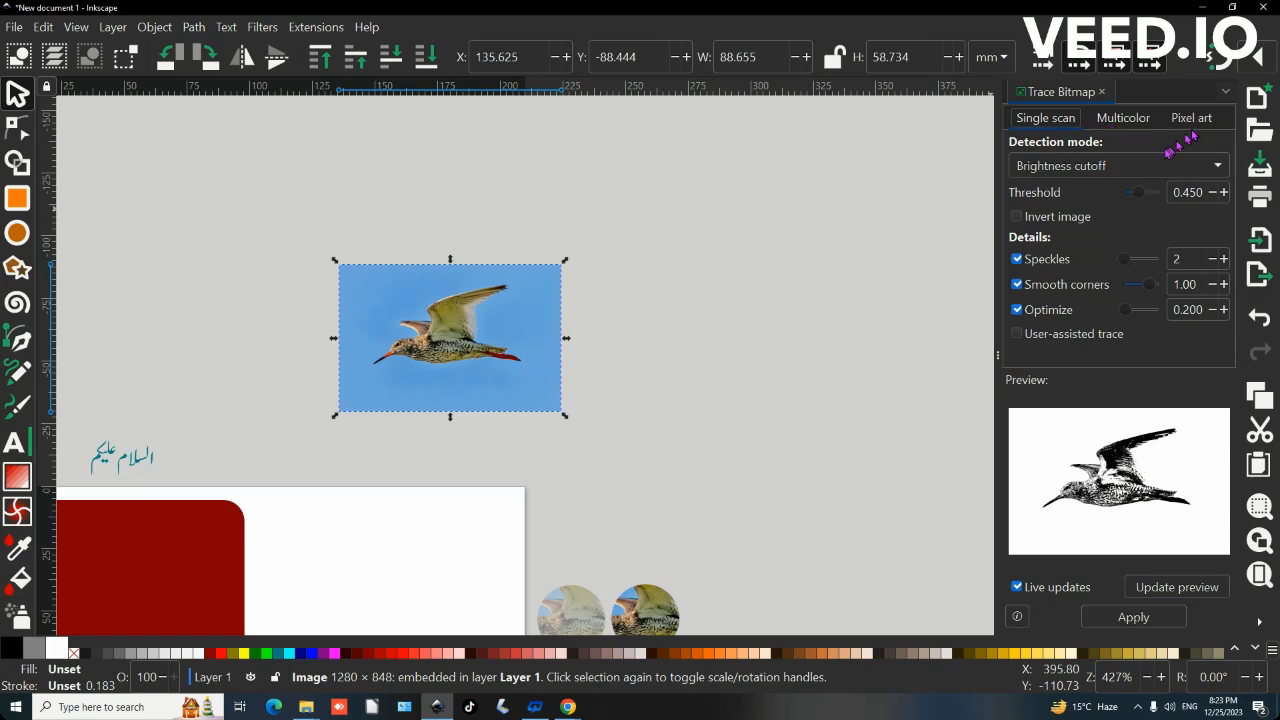
pyautogui.click(1131, 171)
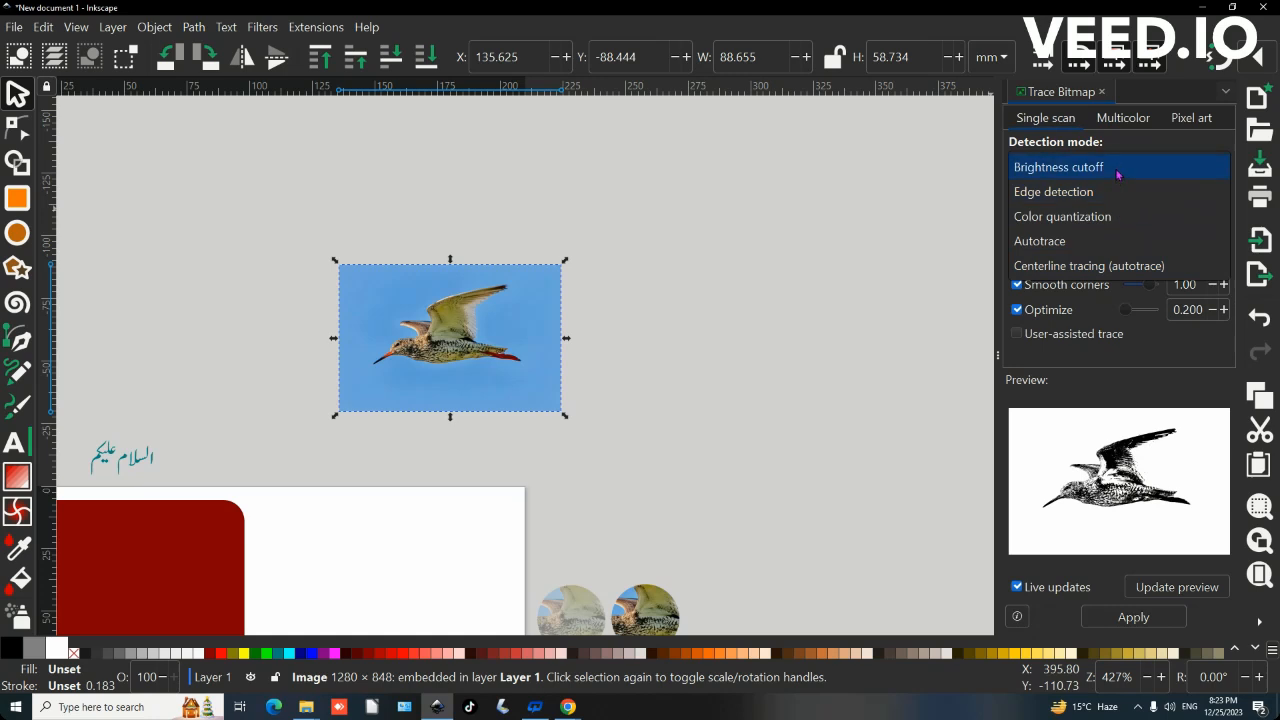
pyautogui.click(1118, 172)
pyautogui.moveTo(1137, 198); pyautogui.dragTo(1139, 197)
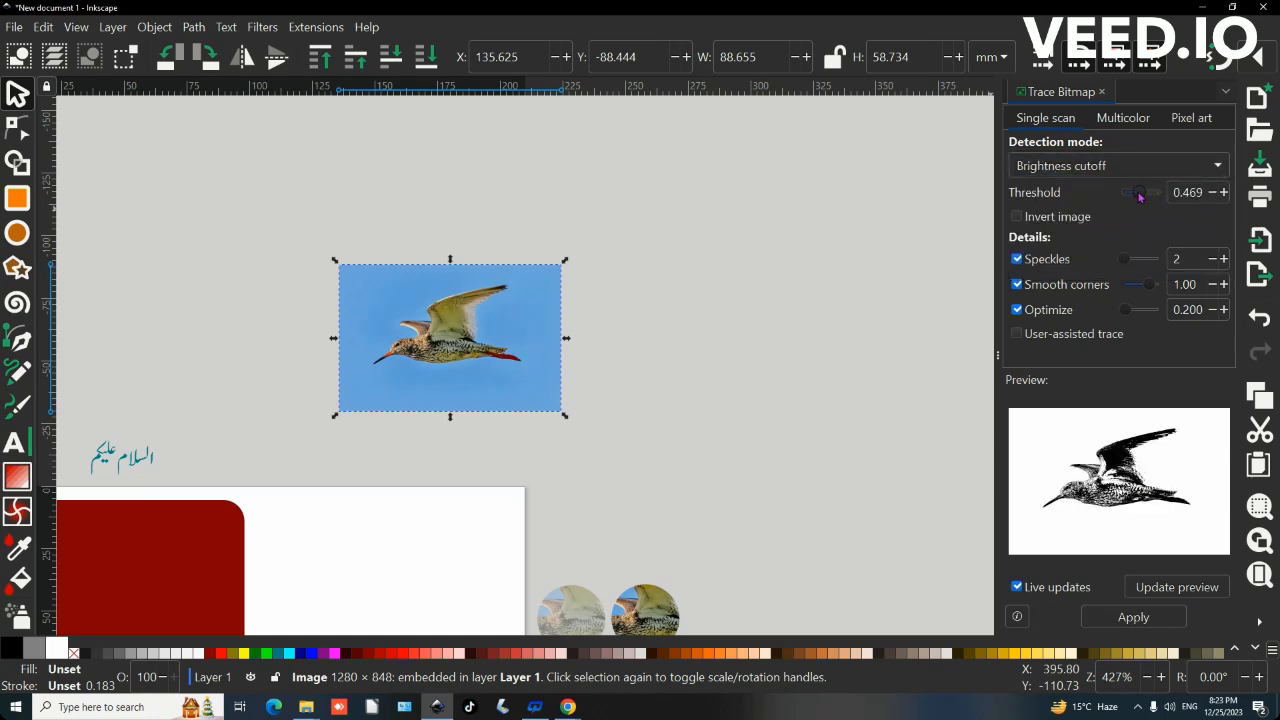
pyautogui.click(1130, 626)
# Step: Move the traced bird to the right of the original image and shift the image left to separate them
pyautogui.scroll(1, 445, 350)
pyautogui.moveTo(464, 339)
pyautogui.mouseDown()
pyautogui.moveTo(632, 358)
pyautogui.moveTo(722, 392)
pyautogui.mouseUp()
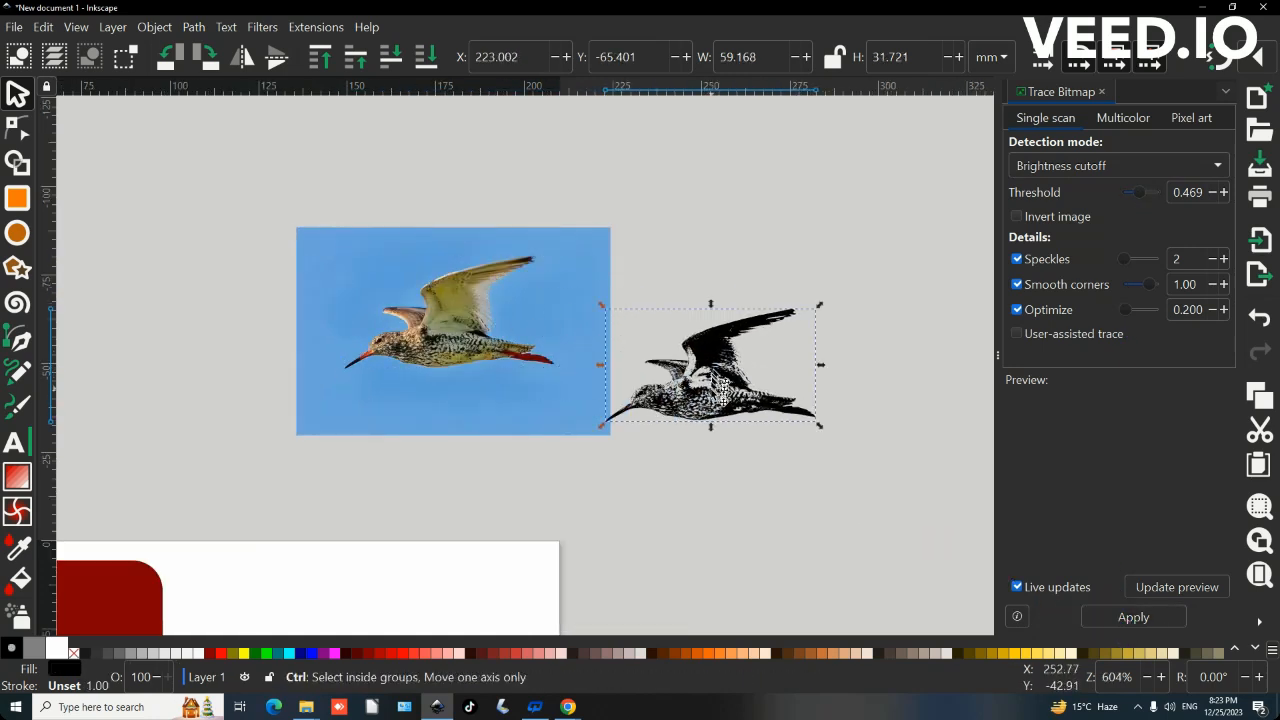
pyautogui.scroll(1, 712, 386)
pyautogui.hscroll(-2, 706, 392)
pyautogui.moveTo(558, 388); pyautogui.dragTo(455, 366)
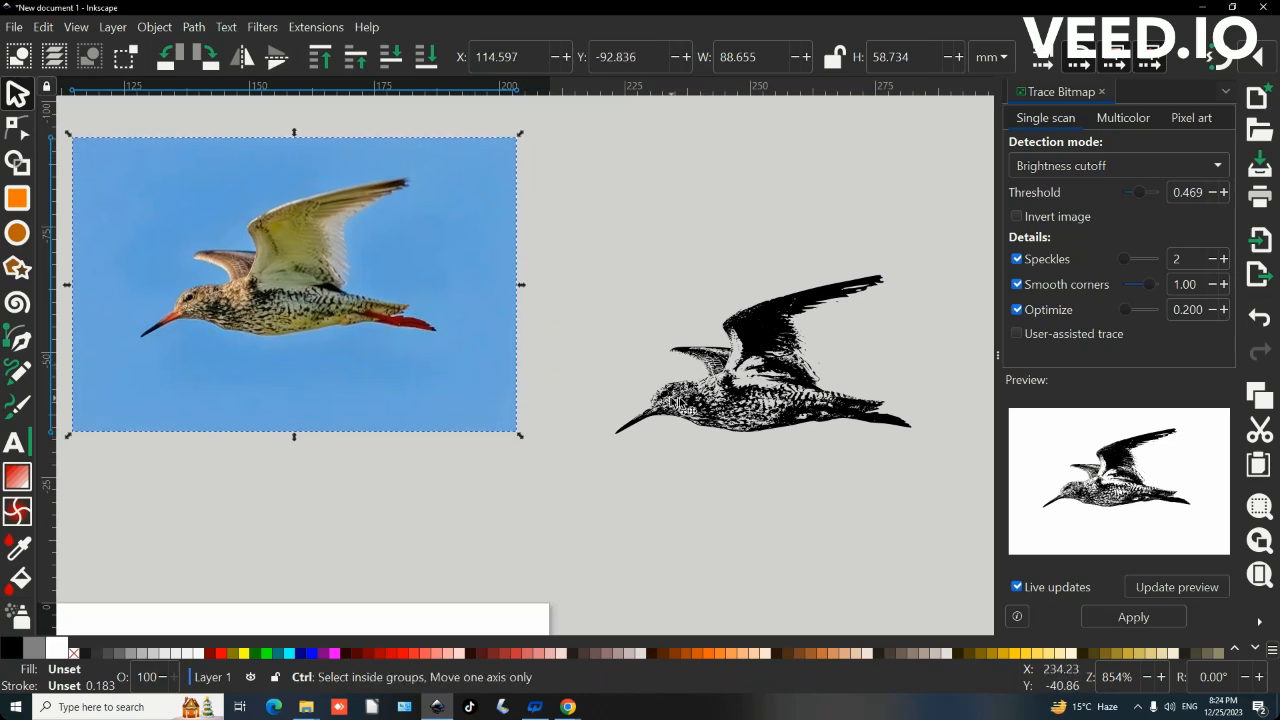
# Step: Fill the traced bird path with navy blue
pyautogui.scroll(1, 712, 402)
pyautogui.click(722, 412)
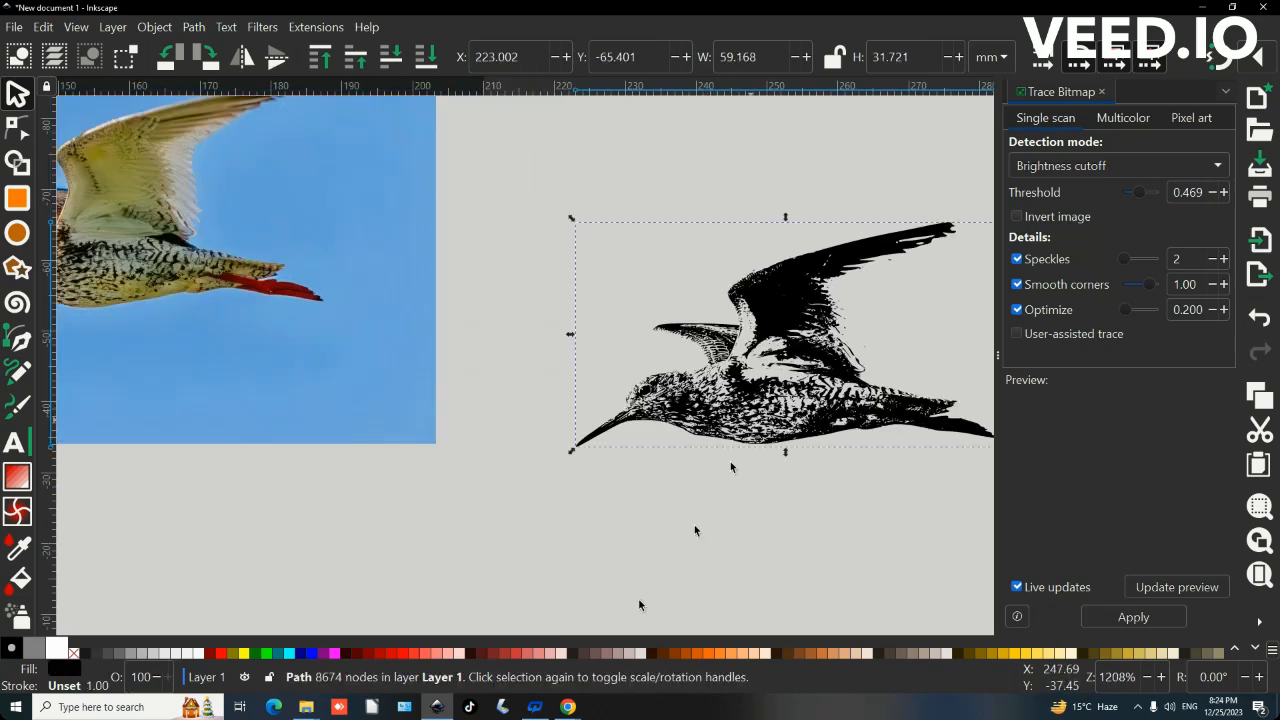
pyautogui.click(322, 656)
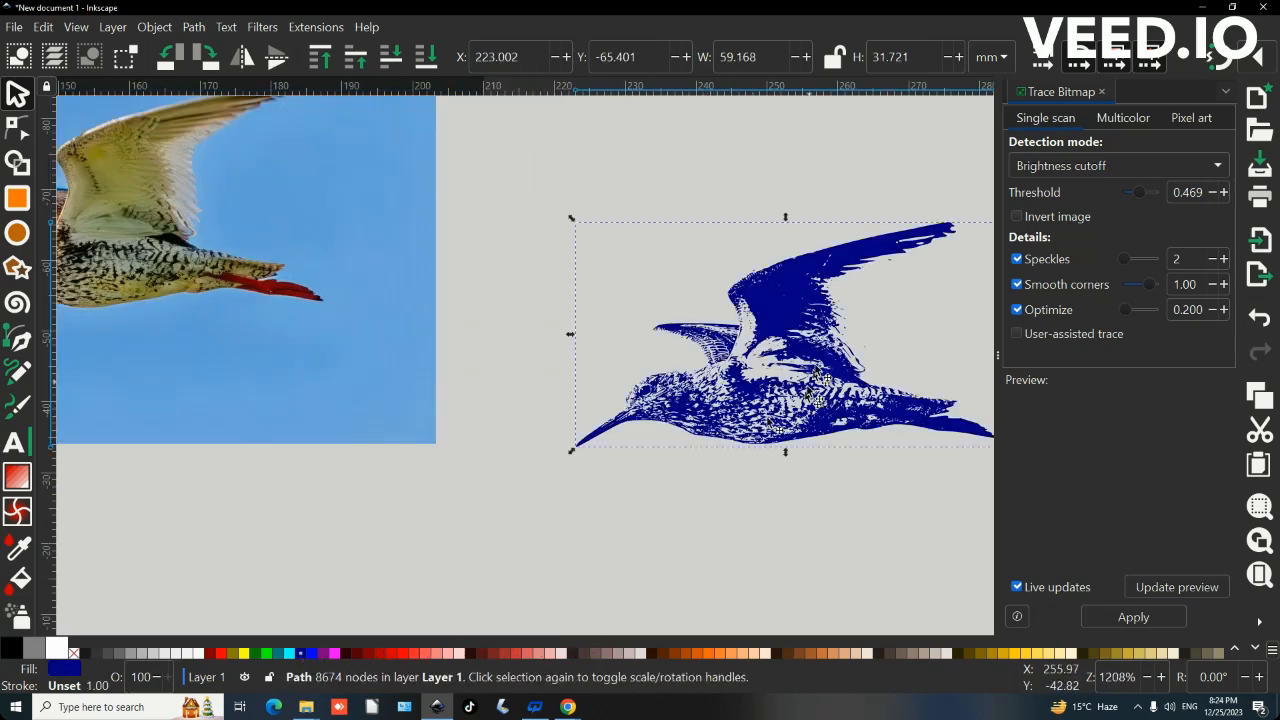
# Step: Examine the nodes of the traced bird path up close and compare it with the original image
pyautogui.scroll(2, 812, 360)
pyautogui.press('n')
pyautogui.scroll(6, 767, 314)
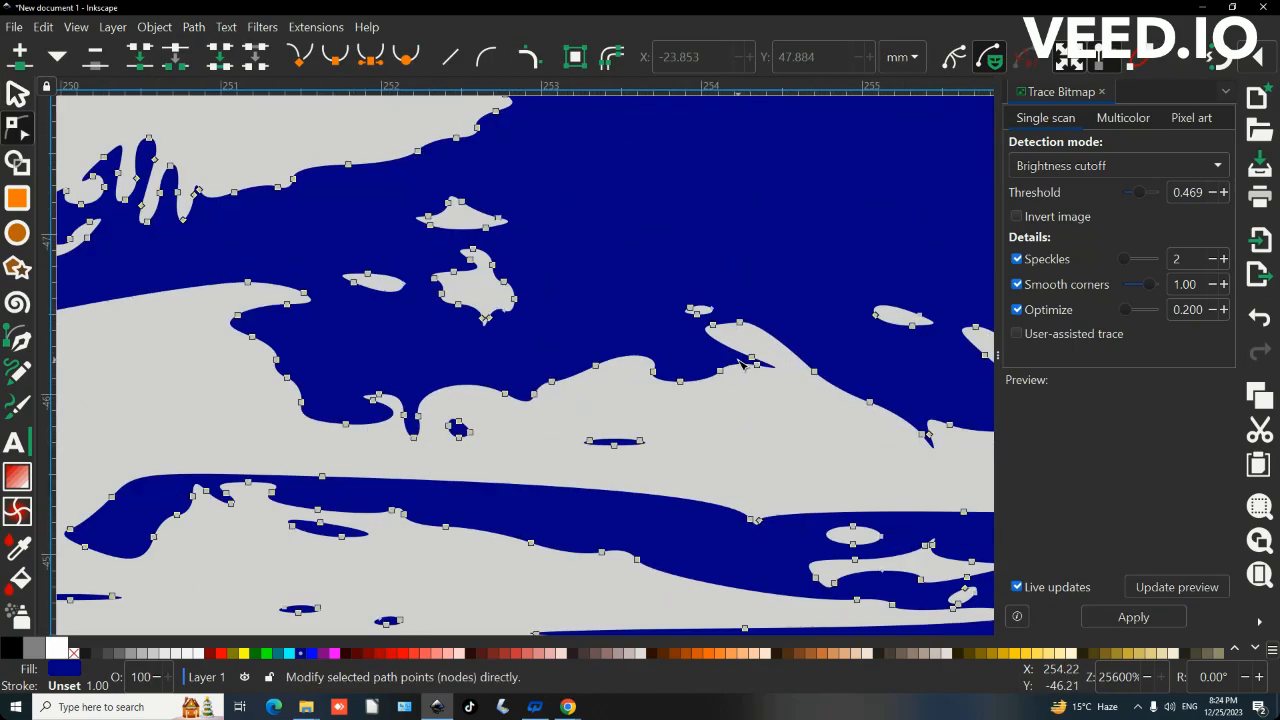
pyautogui.scroll(-5, 767, 314)
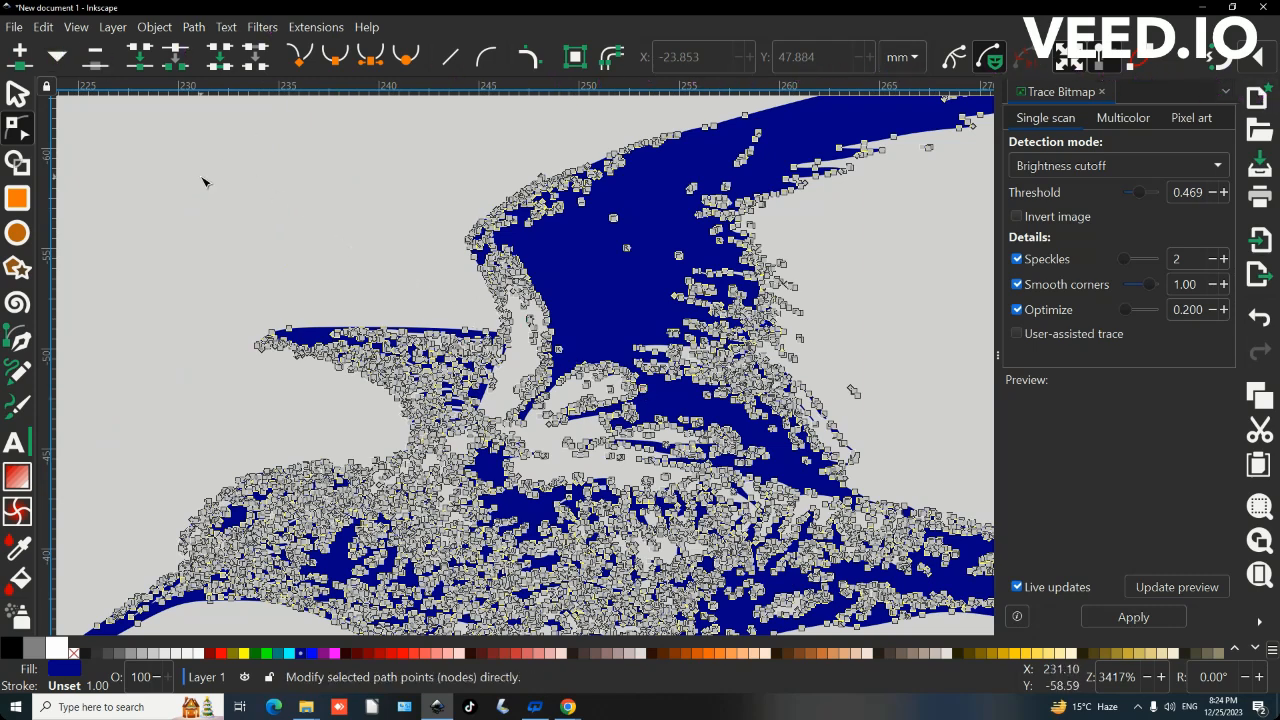
pyautogui.scroll(-4, 461, 241)
pyautogui.hscroll(-5, 240, 340)
pyautogui.scroll(1, 236, 342)
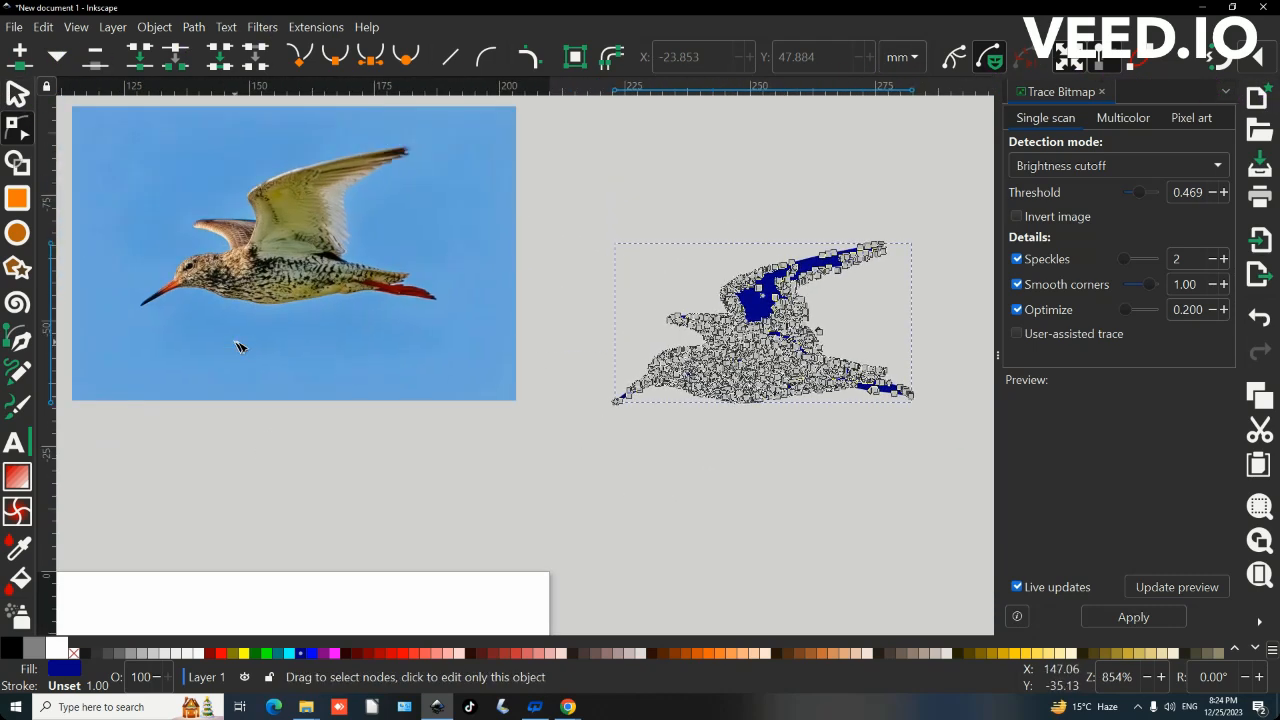
# Step: Insert new nodes between the six upper nodes across the three turns of the large black spiral
pyautogui.hscroll(-5, 342, 366)
pyautogui.scroll(-4, 478, 212)
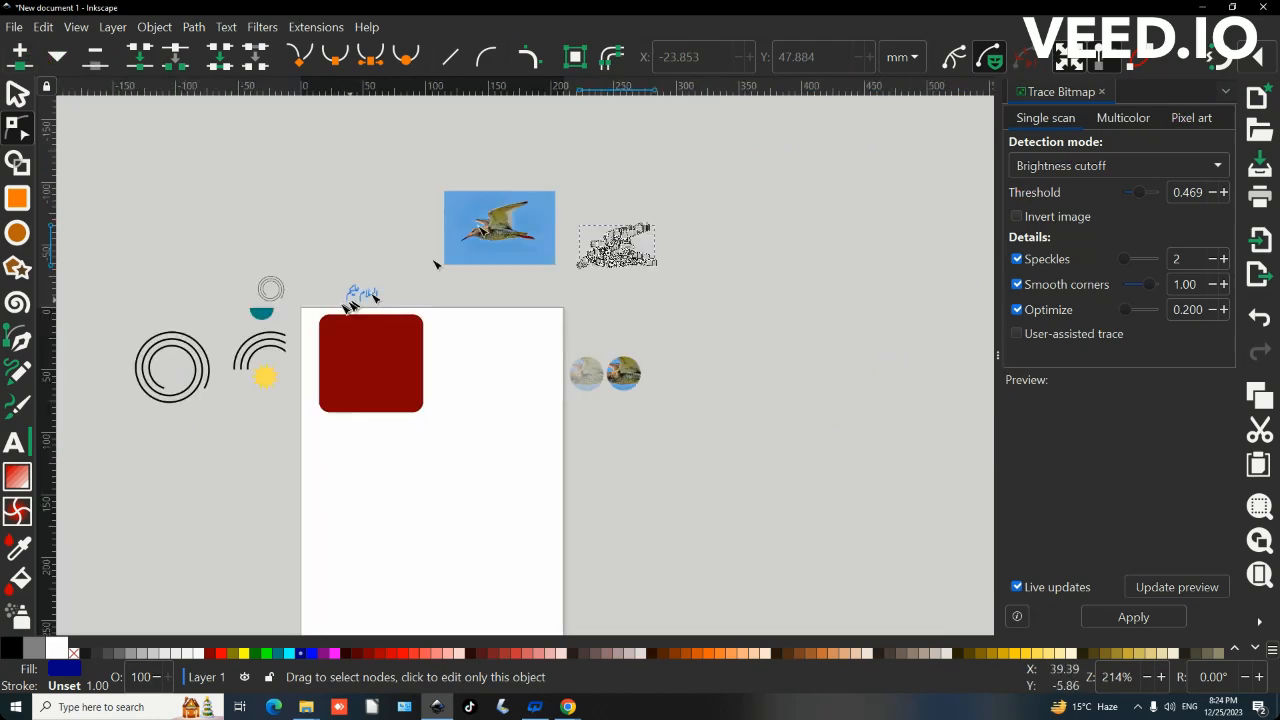
pyautogui.hscroll(-5, 478, 212)
pyautogui.scroll(2, 515, 358)
pyautogui.click(470, 345)
pyautogui.scroll(3, 397, 350)
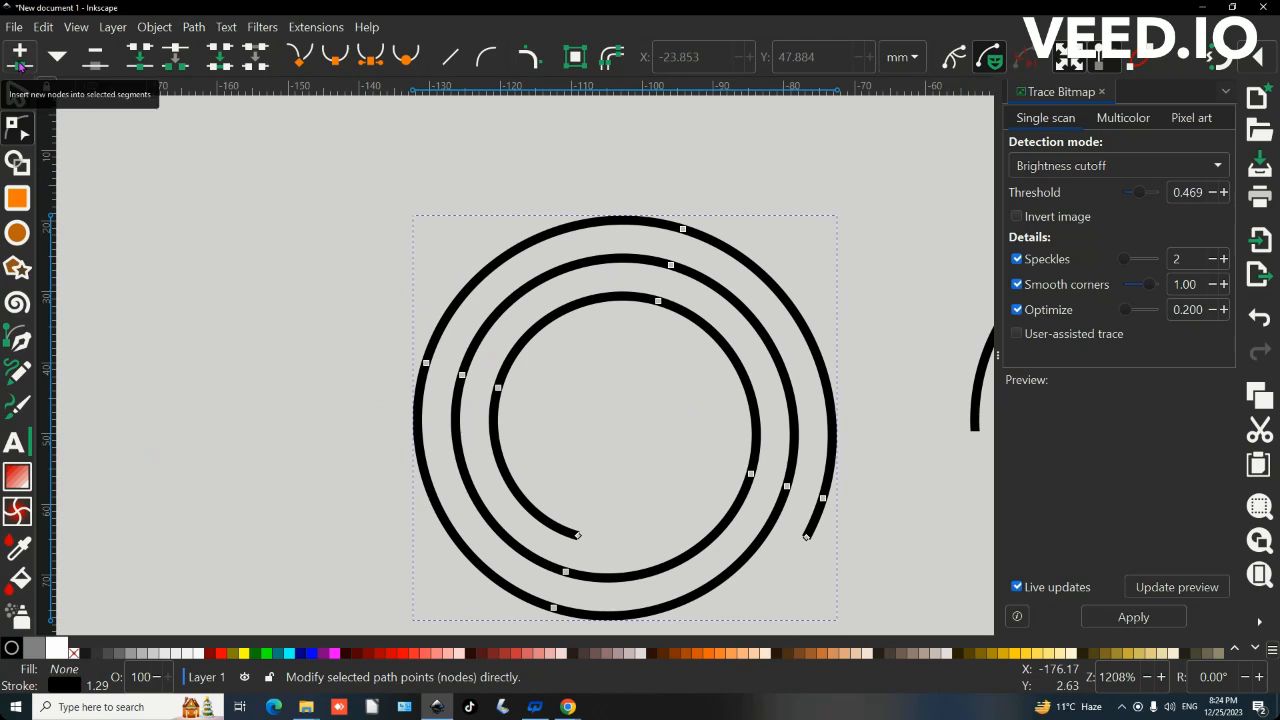
pyautogui.moveTo(171, 163); pyautogui.dragTo(737, 451)
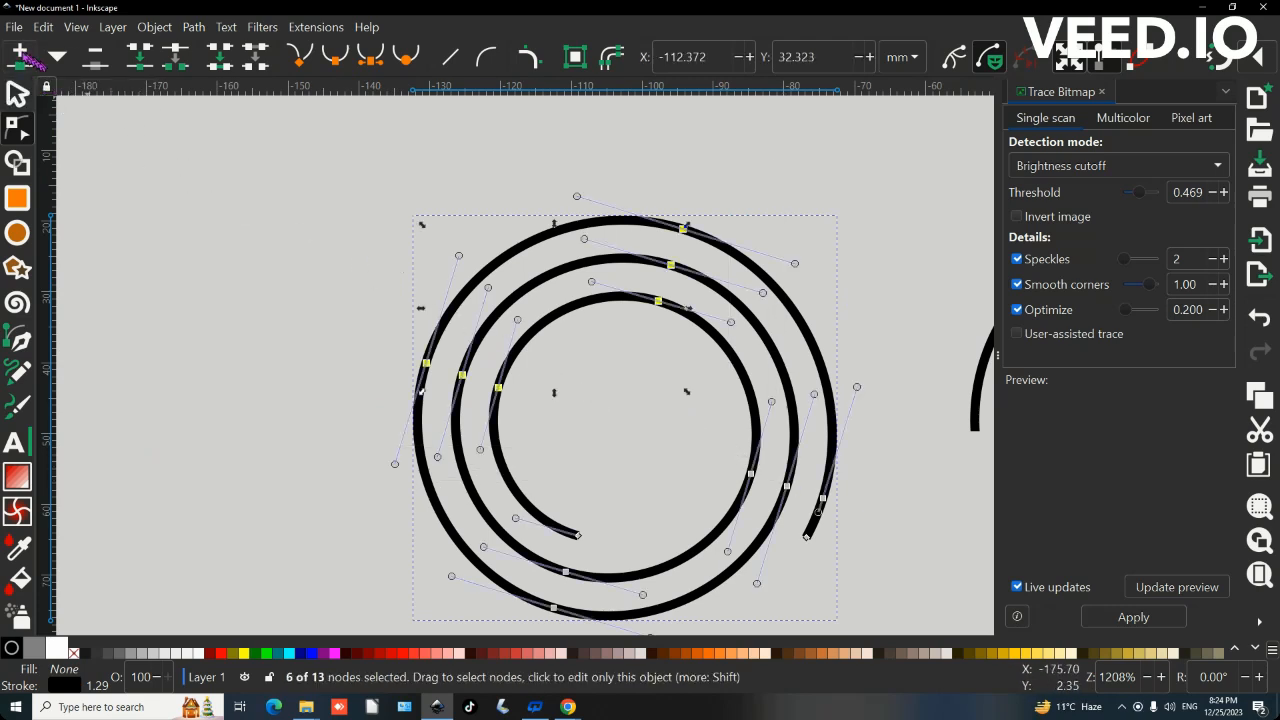
pyautogui.press('Insert')
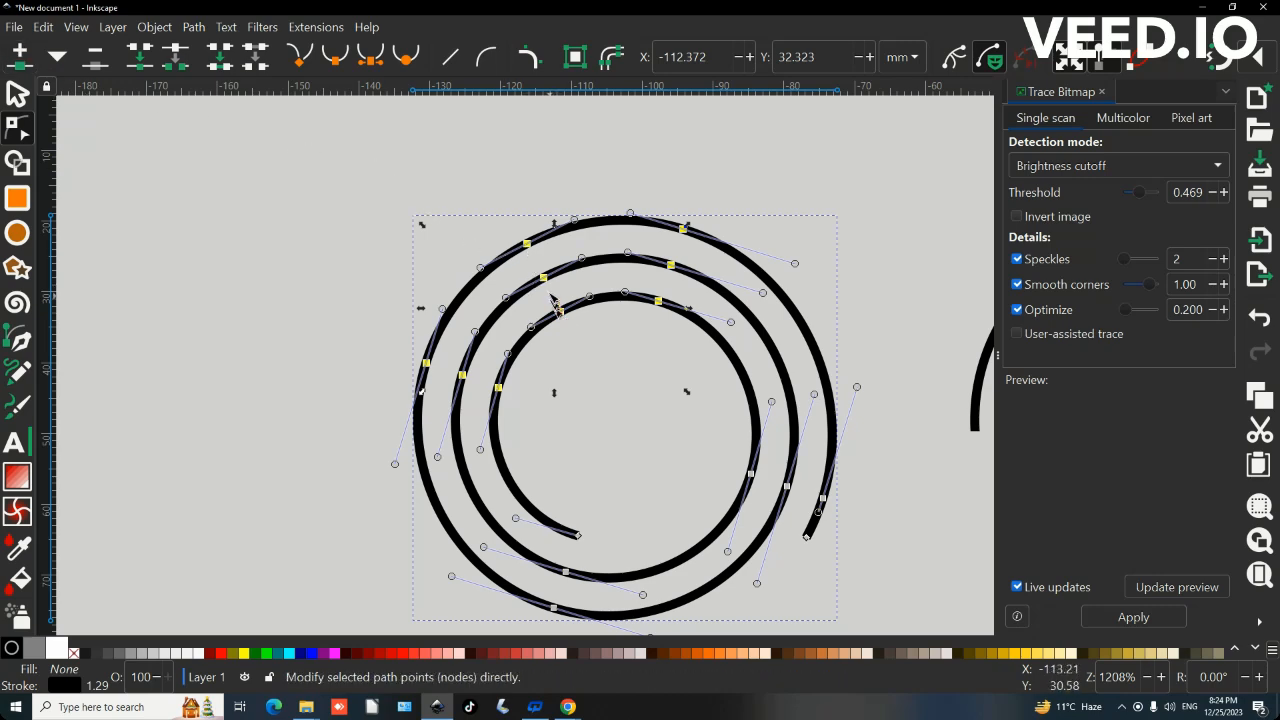
# Step: Add one more individual node on the upper-left curve of the spiral's inner, middle and outer turns
pyautogui.scroll(4, 555, 325)
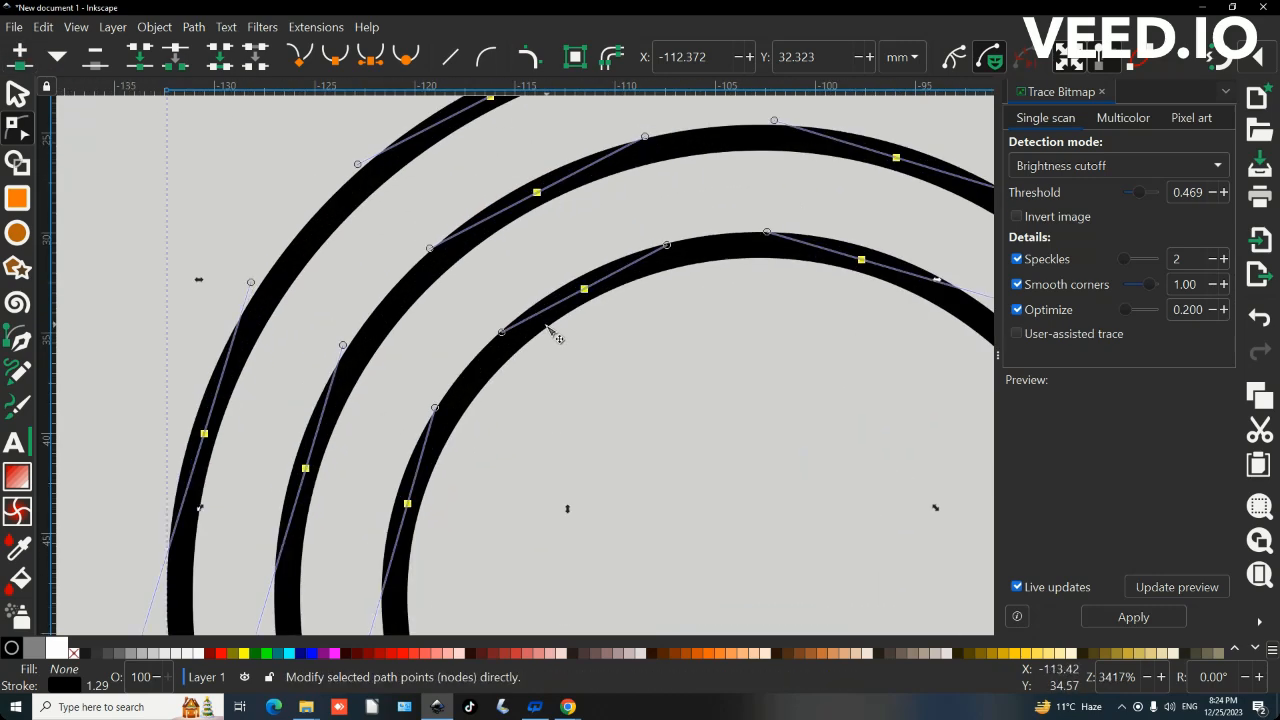
pyautogui.click(493, 351)
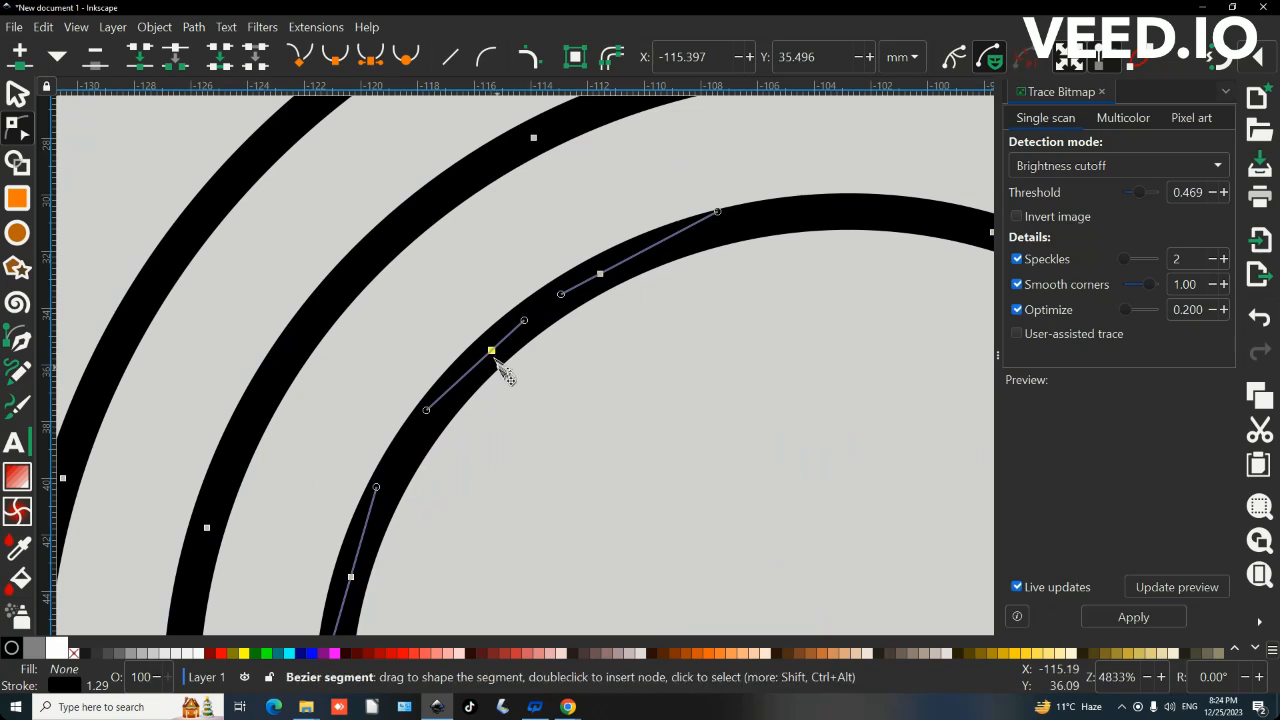
pyautogui.moveTo(350, 290); pyautogui.dragTo(213, 200)
pyautogui.click(218, 201)
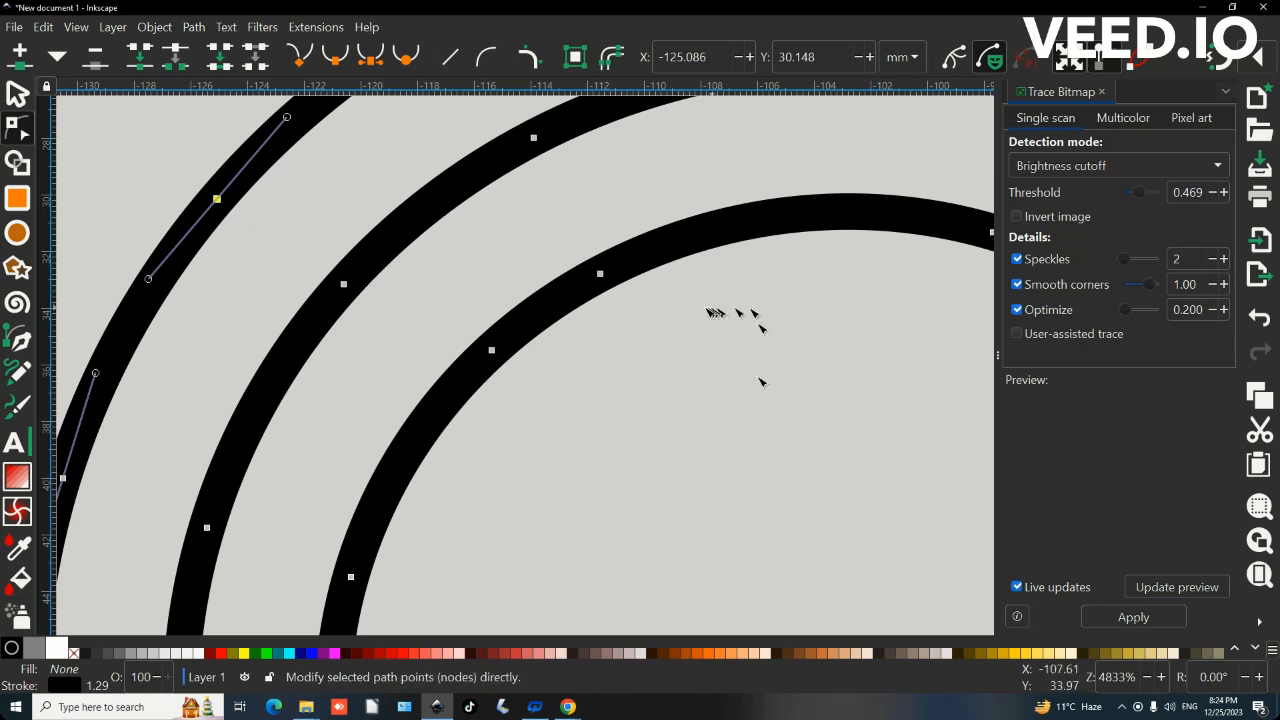
# Step: Try a dark red fill on the spiral and remove the fill again
pyautogui.scroll(-2, 643, 380)
pyautogui.click(483, 655)
pyautogui.click(481, 655)
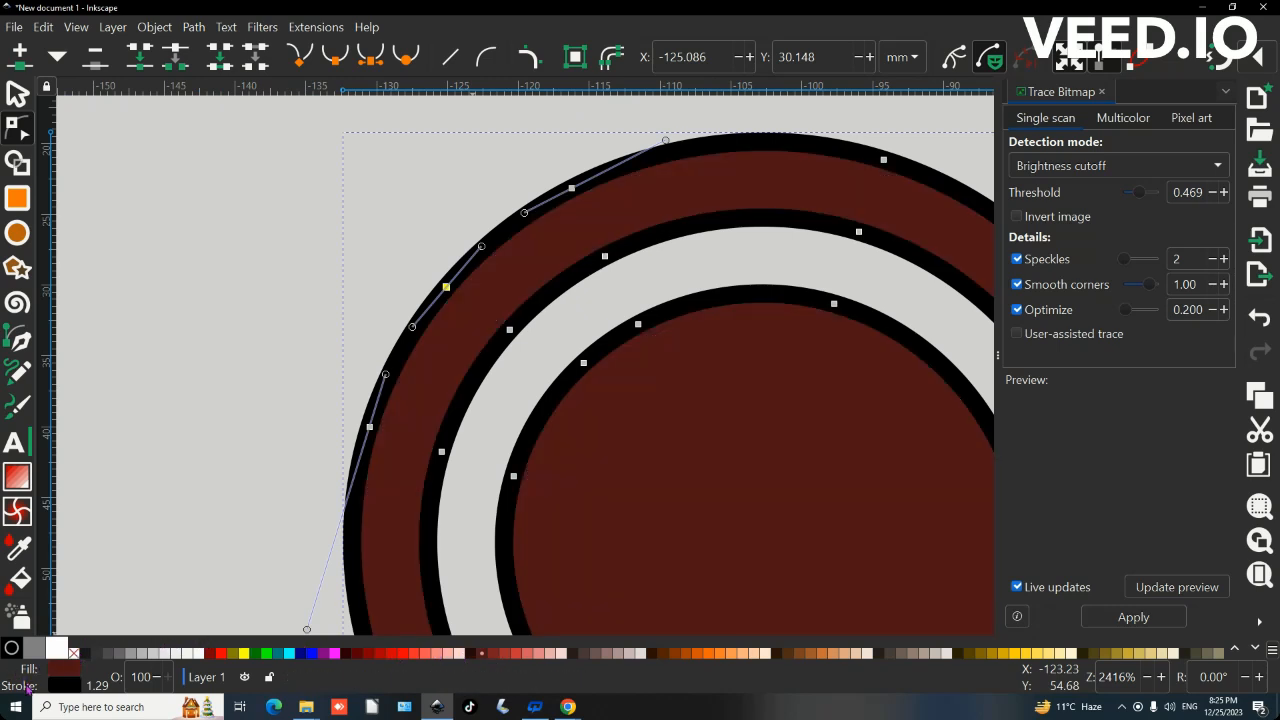
pyautogui.click(73, 653)
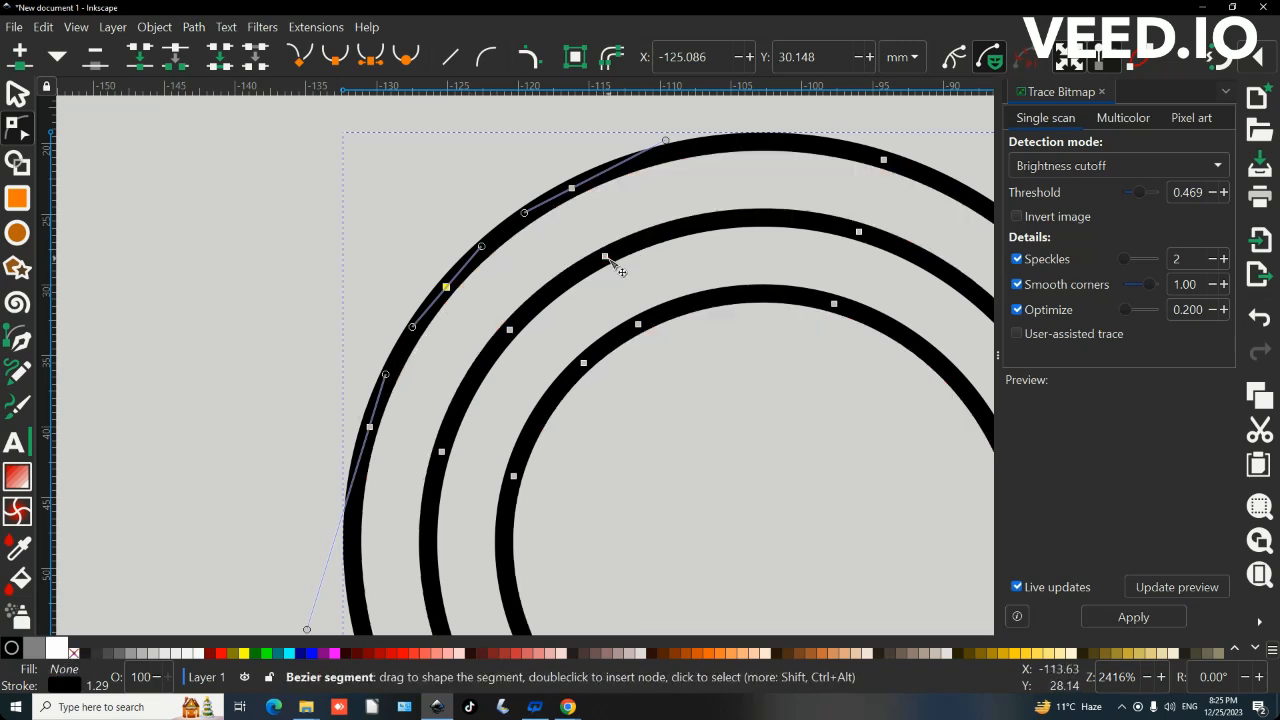
# Step: Add a node at the top of the middle turn, and delete the extra upper-left nodes of the outer and middle turns
pyautogui.click(693, 226)
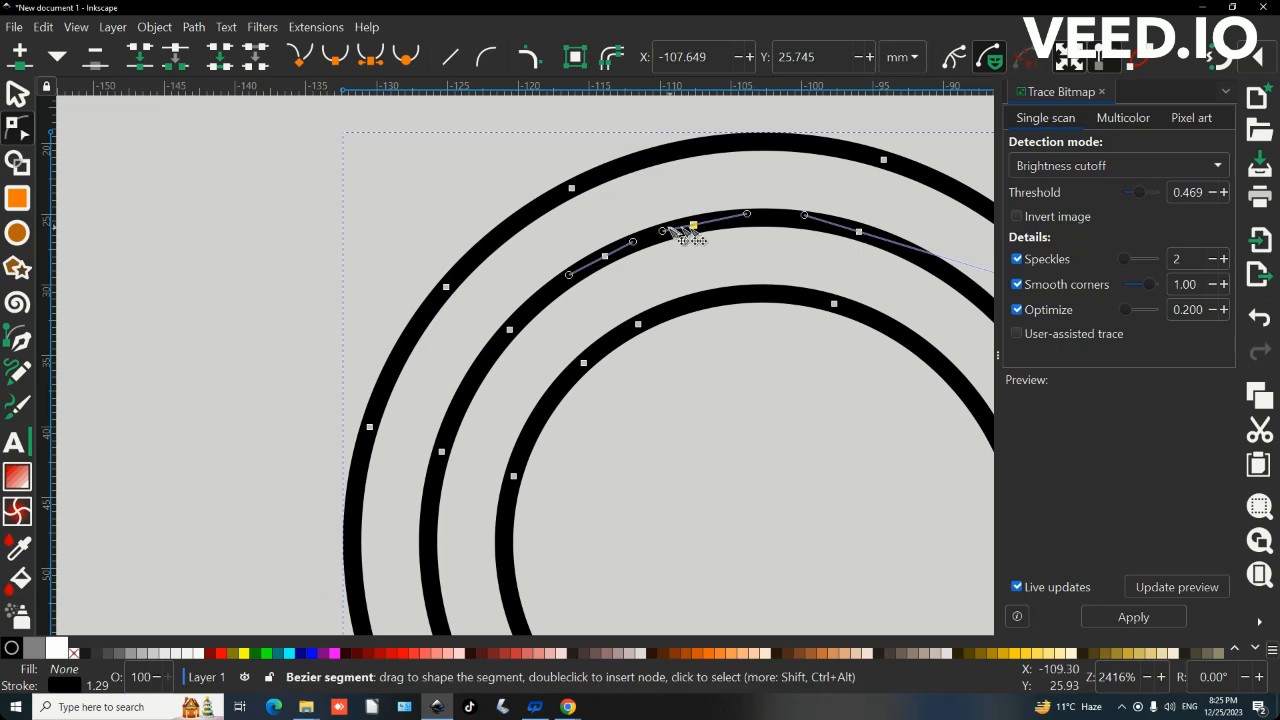
pyautogui.moveTo(256, 149); pyautogui.dragTo(580, 345)
pyautogui.click(96, 58)
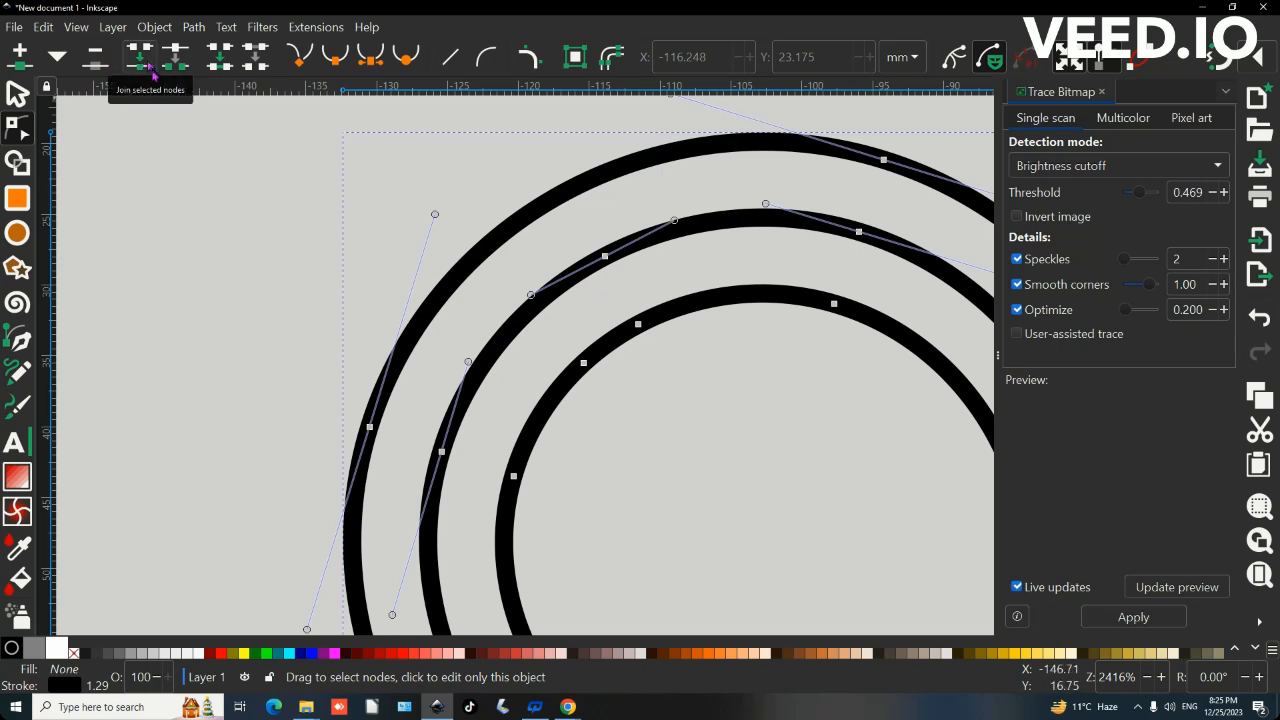
# Step: Join the two neighbouring upper-left nodes of the spiral's inner turn into one node
pyautogui.scroll(-3, 296, 196)
pyautogui.scroll(2, 654, 257)
pyautogui.scroll(3, 665, 330)
pyautogui.moveTo(697, 400); pyautogui.dragTo(438, 245)
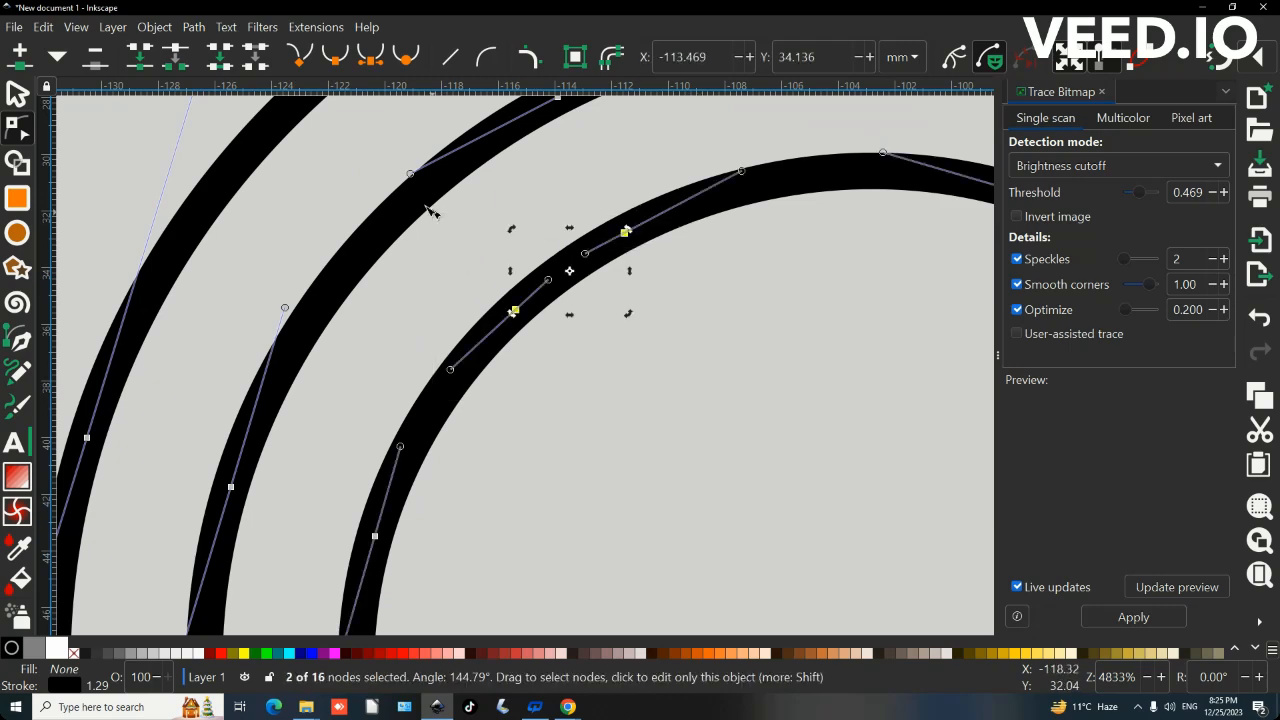
pyautogui.click(140, 58)
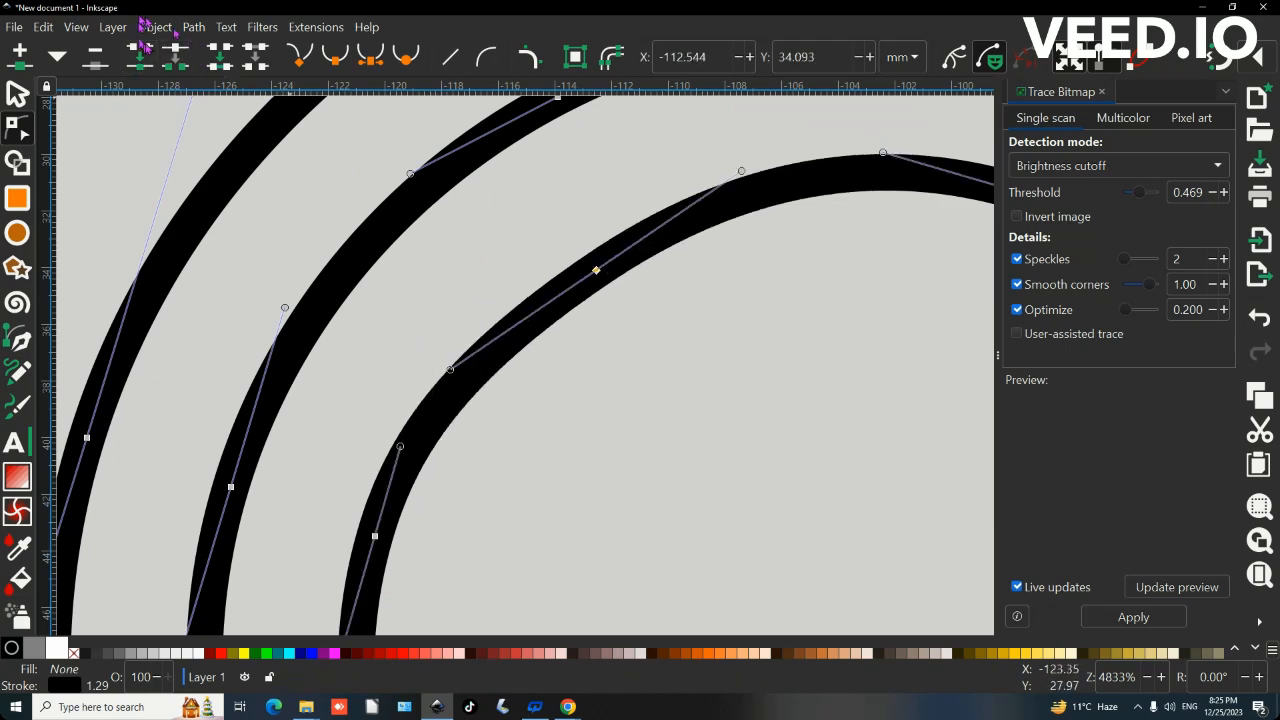
# Step: Try joining the two open ends of the spiral, and undo the join
pyautogui.scroll(-4, 345, 200)
pyautogui.moveTo(409, 381); pyautogui.dragTo(684, 458)
pyautogui.click(149, 65)
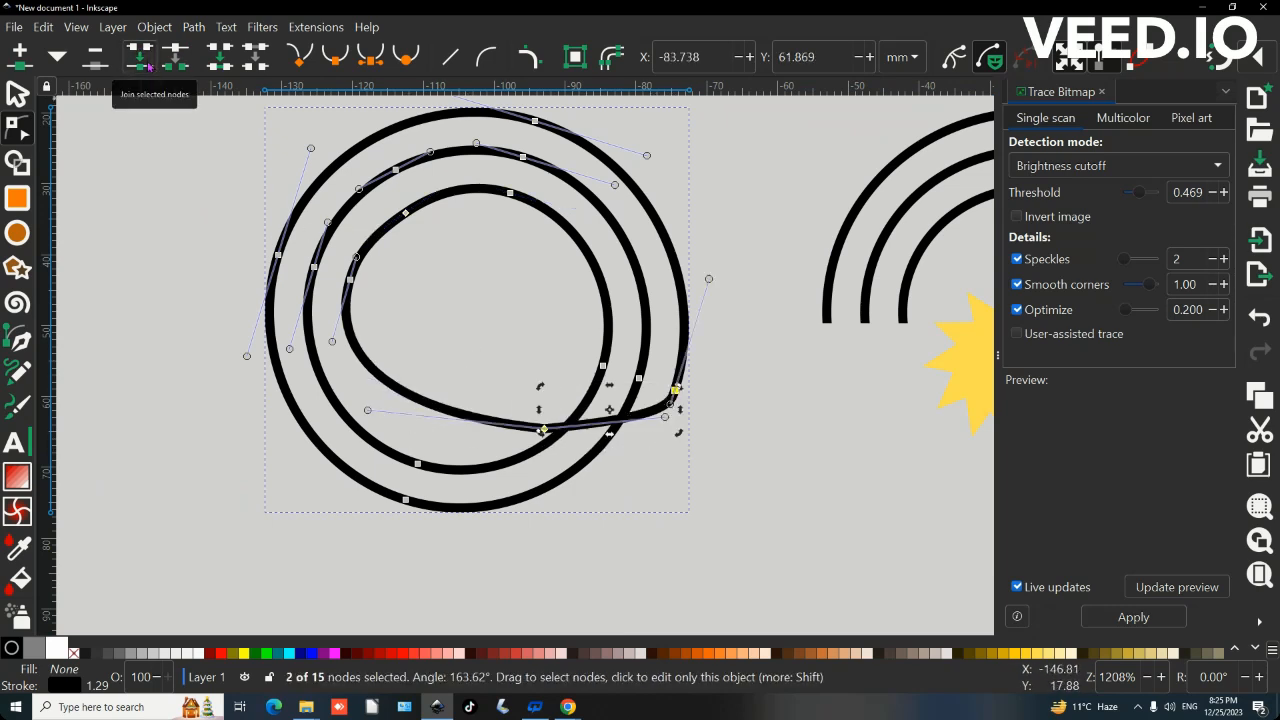
pyautogui.hotkey('ctrl', 'z')
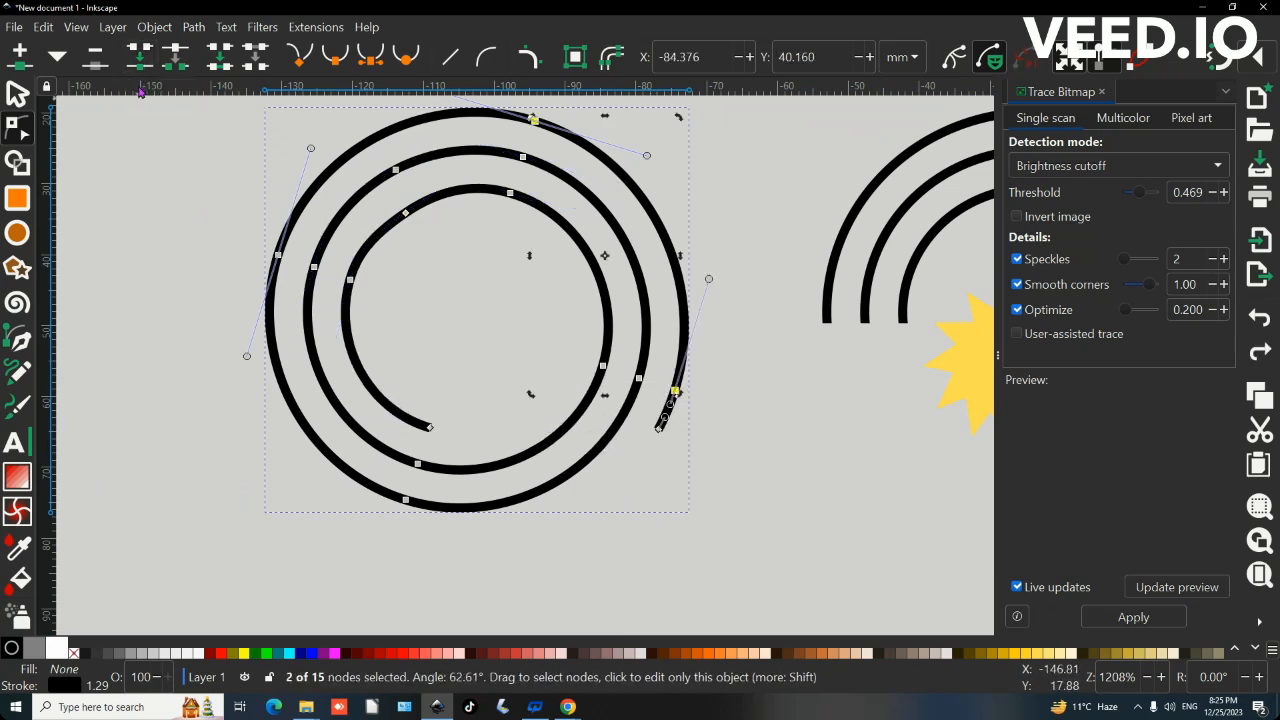
# Step: Break the spiral's middle turn at its upper-left node, and reconnect the separated ends with a new segment
pyautogui.keyDown('ctrl'); pyautogui.scroll(2, 337, 223); pyautogui.keyUp('ctrl')
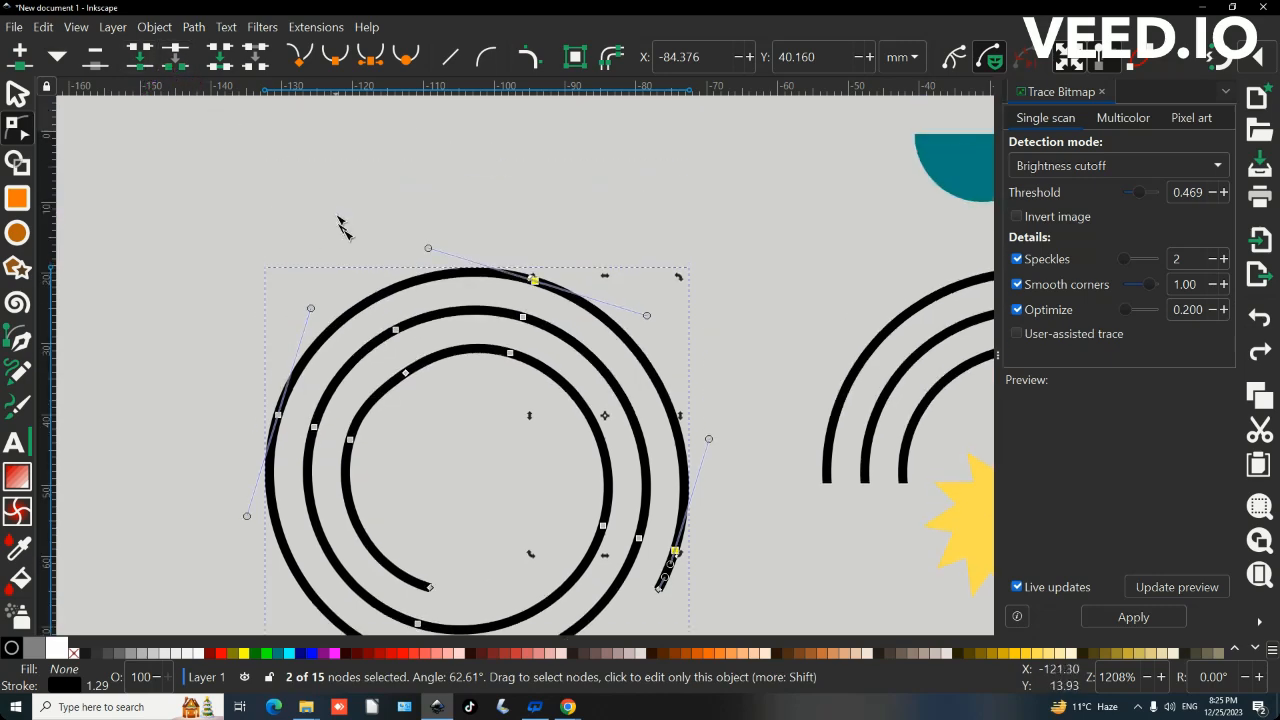
pyautogui.moveTo(360, 240); pyautogui.dragTo(363, 291)
pyautogui.click(179, 60)
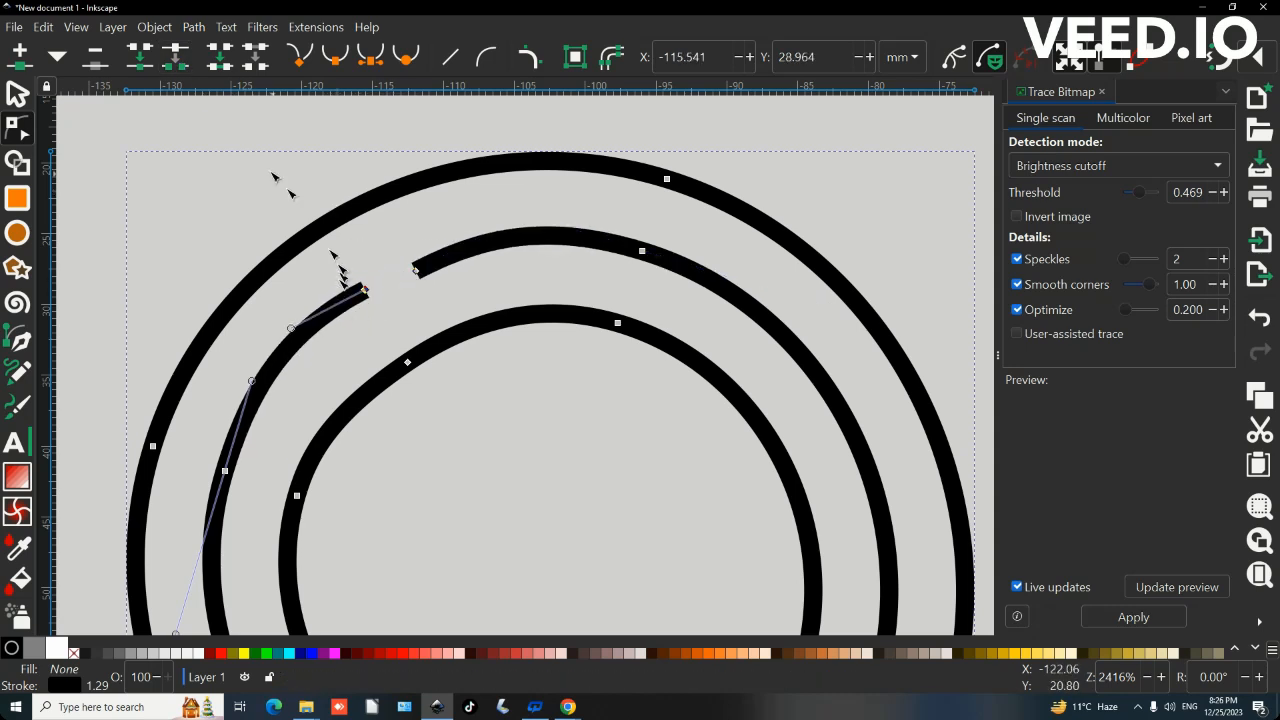
pyautogui.moveTo(323, 256); pyautogui.dragTo(460, 308)
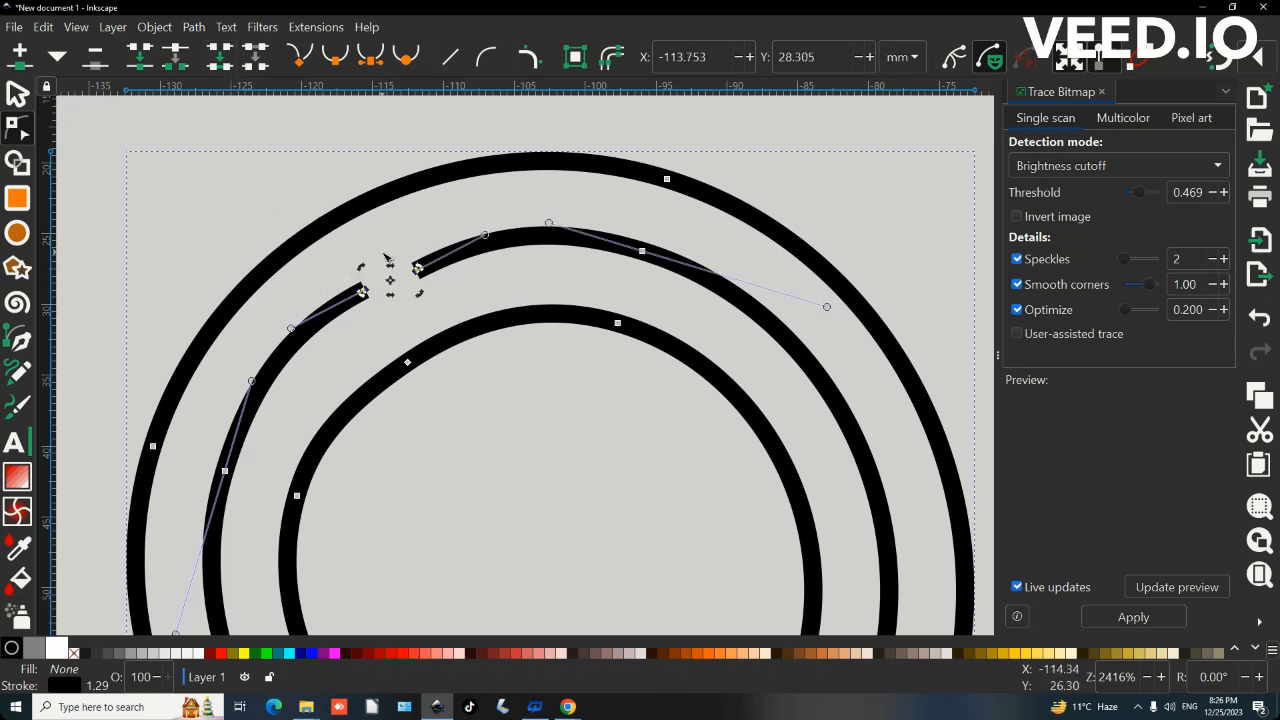
pyautogui.click(221, 64)
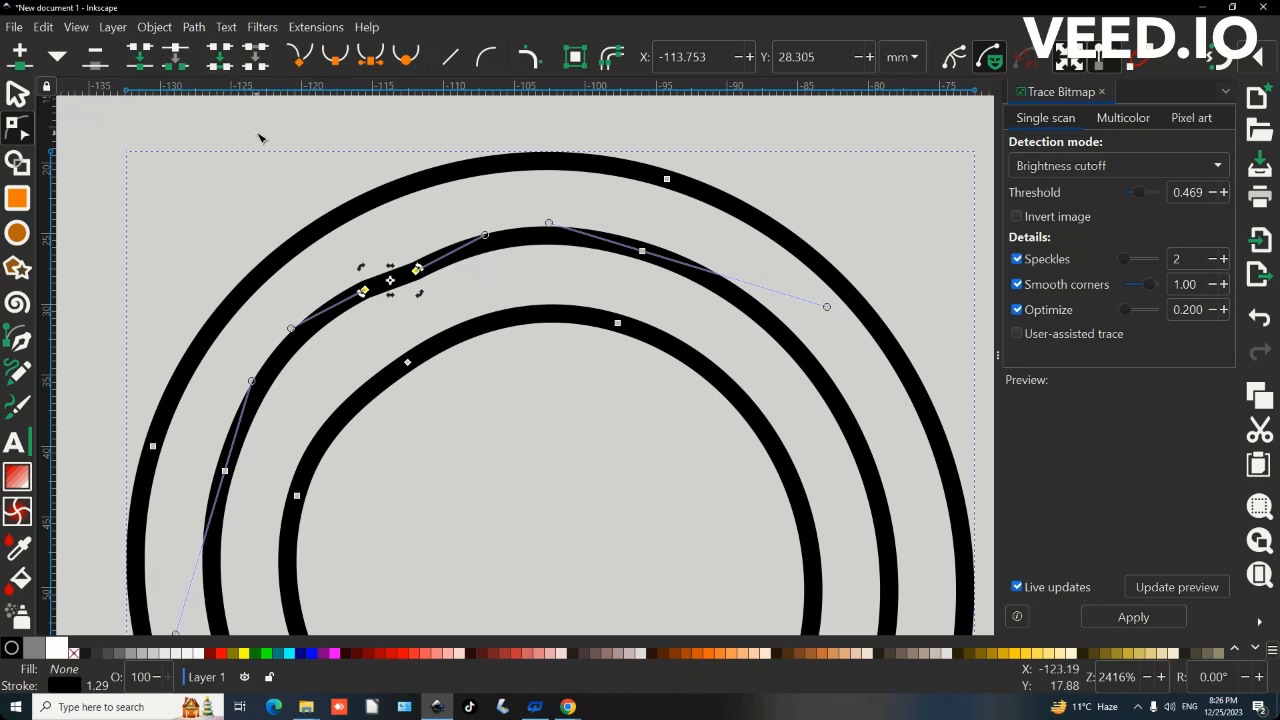
# Step: Delete the inner turn's two upper segments, and bridge the gap between the remaining end nodes with a new segment
pyautogui.moveTo(282, 158); pyautogui.dragTo(668, 398)
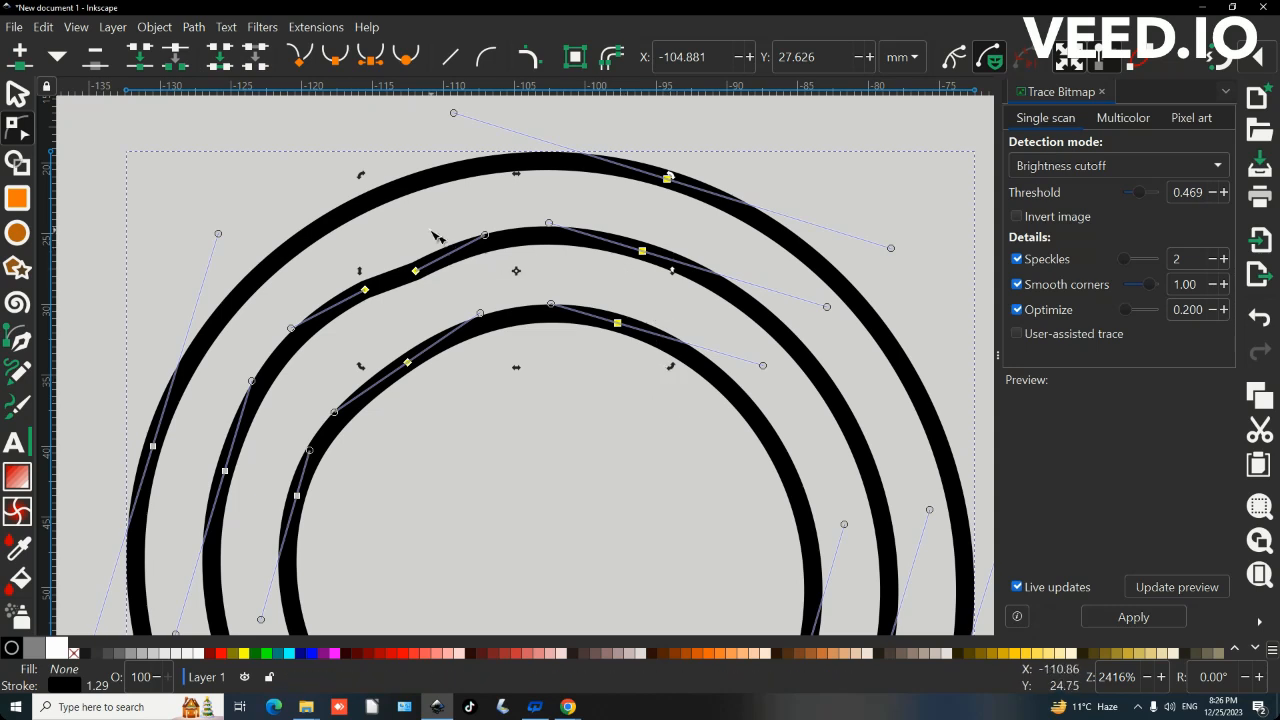
pyautogui.scroll(-3, 449, 249)
pyautogui.moveTo(645, 297); pyautogui.dragTo(370, 207)
pyautogui.click(258, 58)
pyautogui.moveTo(505, 378); pyautogui.dragTo(262, 250)
pyautogui.moveTo(414, 400); pyautogui.dragTo(266, 242)
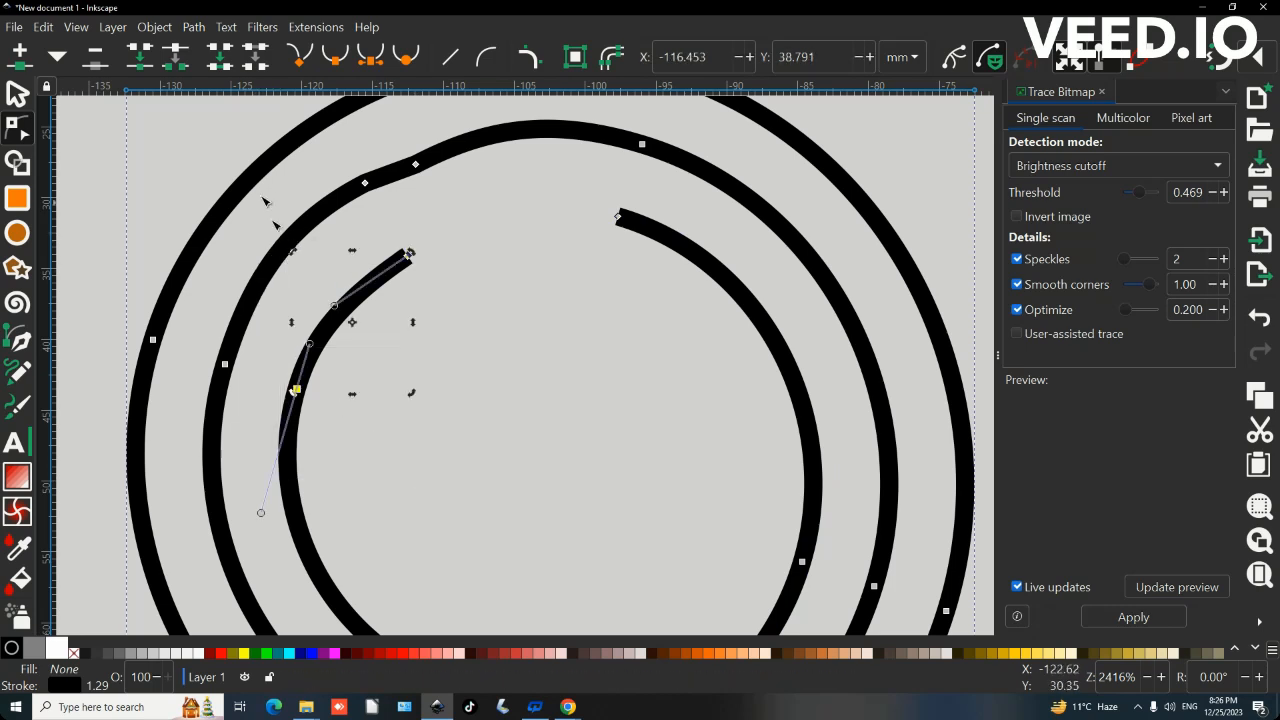
pyautogui.click(257, 60)
pyautogui.moveTo(714, 502); pyautogui.dragTo(265, 210)
pyautogui.click(222, 57)
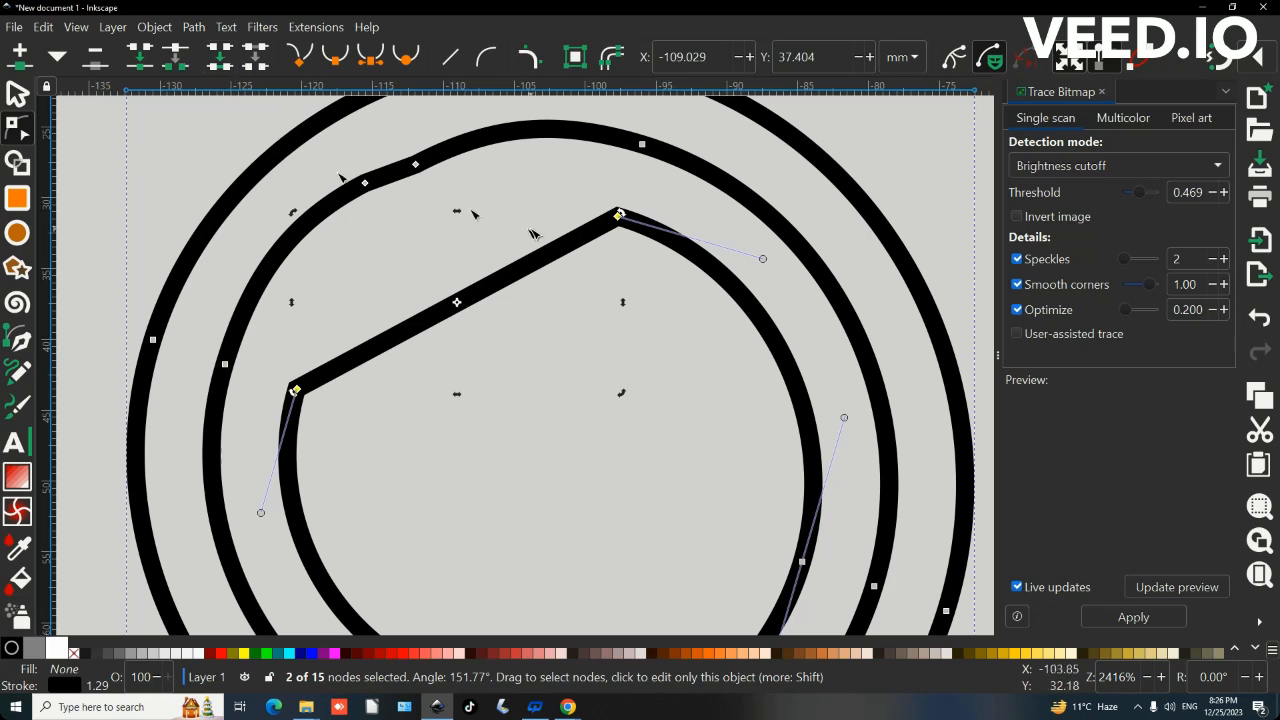
# Step: Make the outer turn's upper-right node a corner, and insert a new node just beyond it on the curve
pyautogui.keyDown('ctrl'); pyautogui.scroll(-3, 484, 416); pyautogui.keyUp('ctrl')
pyautogui.keyDown('ctrl'); pyautogui.scroll(1, 484, 416); pyautogui.keyUp('ctrl')
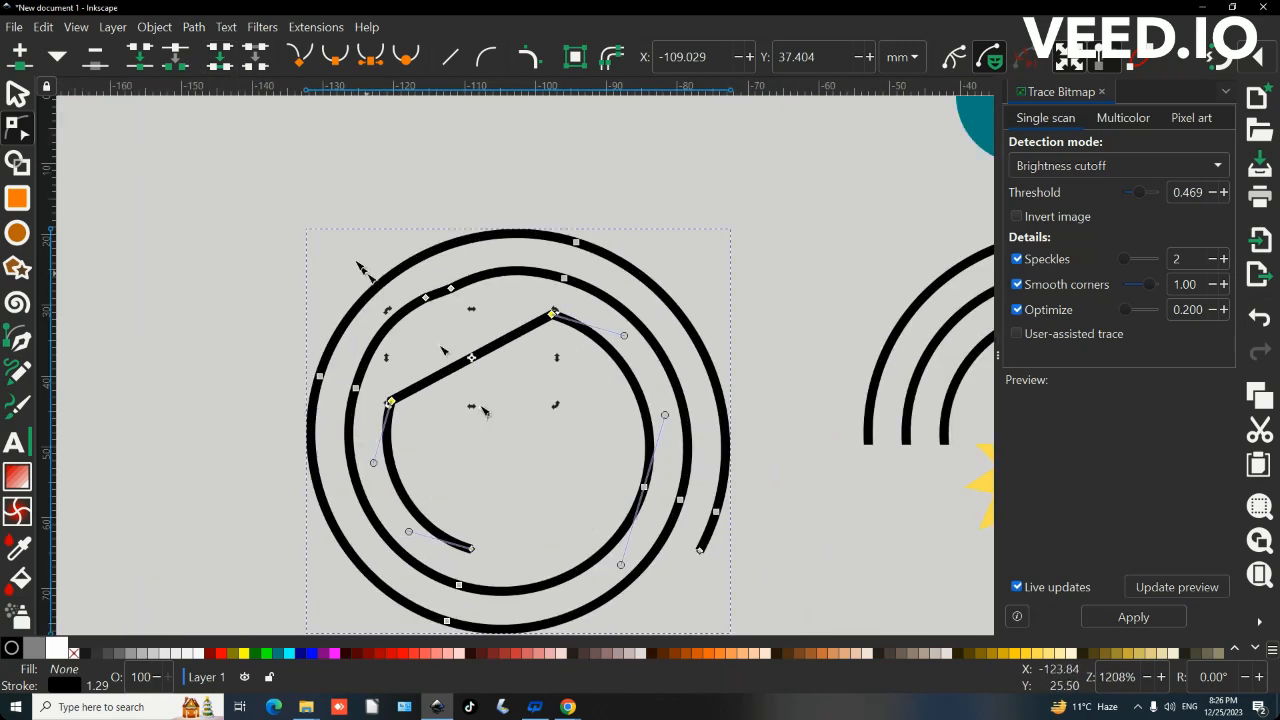
pyautogui.keyDown('ctrl'); pyautogui.scroll(3, 566, 258); pyautogui.keyUp('ctrl')
pyautogui.click(594, 211)
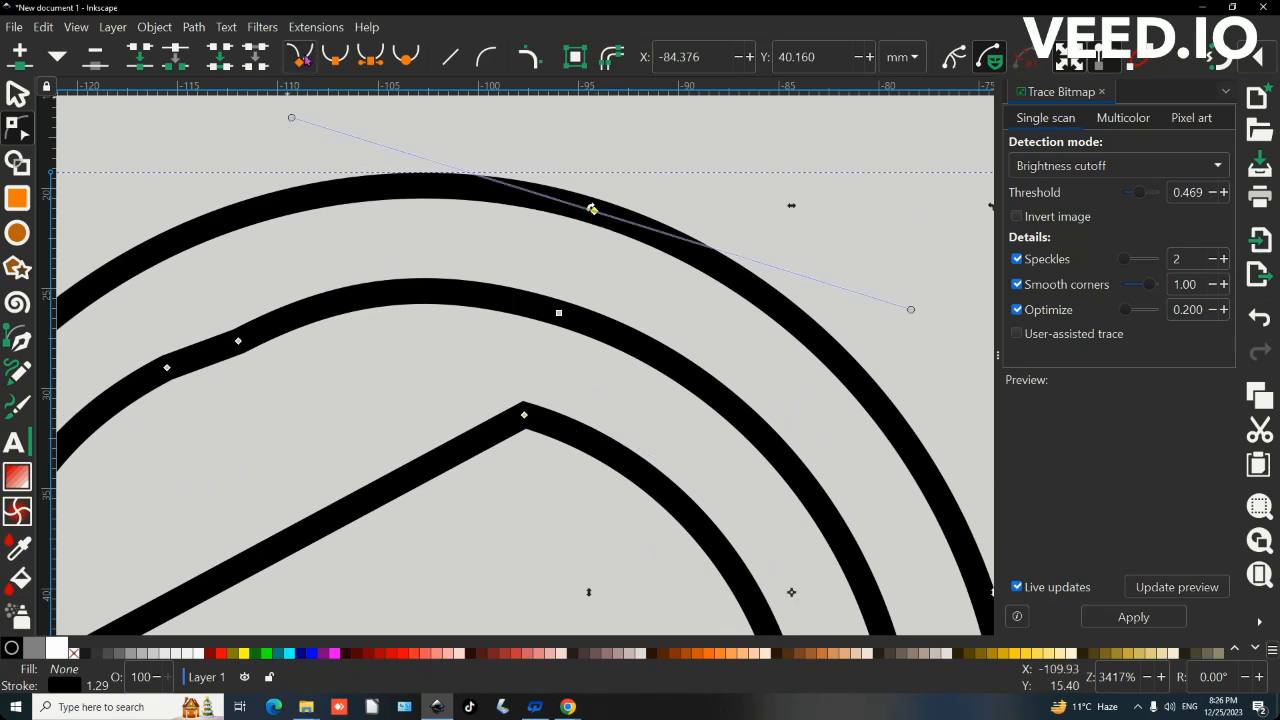
pyautogui.doubleClick(631, 224)
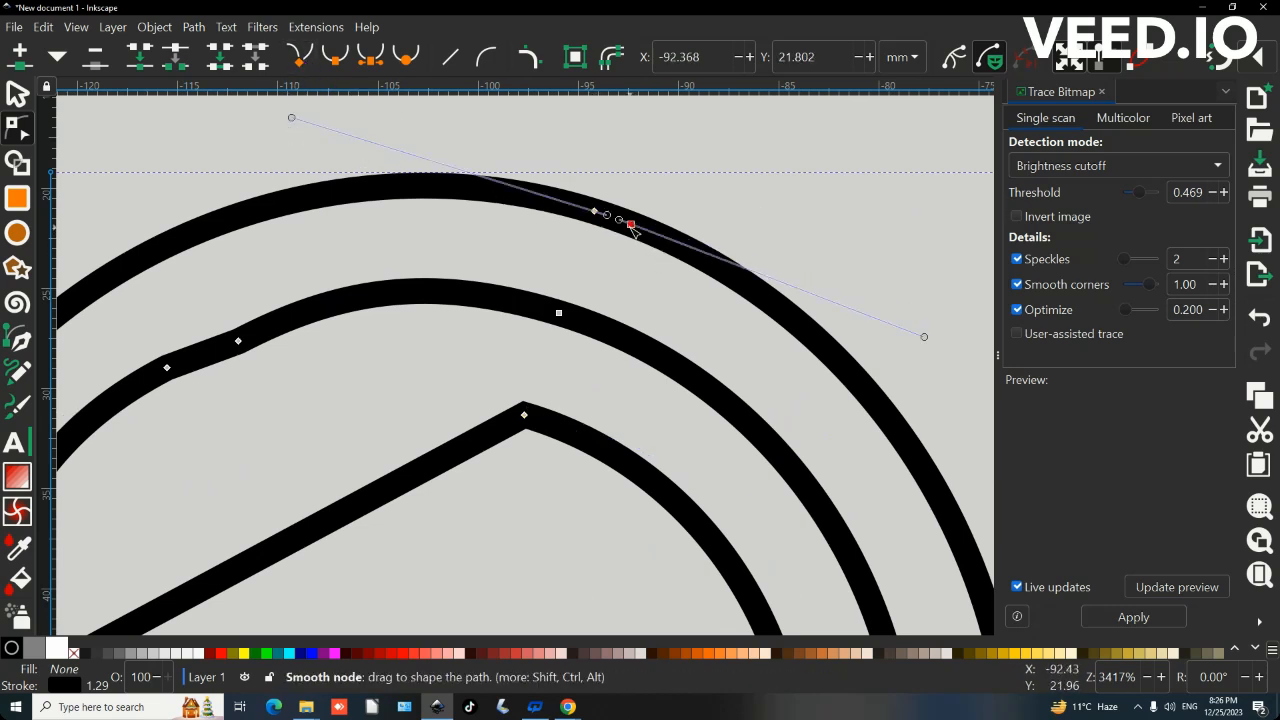
# Step: Convert the inserted outer-turn node to a corner and pull it outward to about X -86.346, Y 18.075 mm
pyautogui.moveTo(631, 224)
pyautogui.mouseDown()
pyautogui.moveTo(600, 157)
pyautogui.moveTo(520, 229)
pyautogui.moveTo(586, 152)
pyautogui.moveTo(655, 230)
pyautogui.moveTo(651, 209)
pyautogui.moveTo(643, 219)
pyautogui.mouseUp()
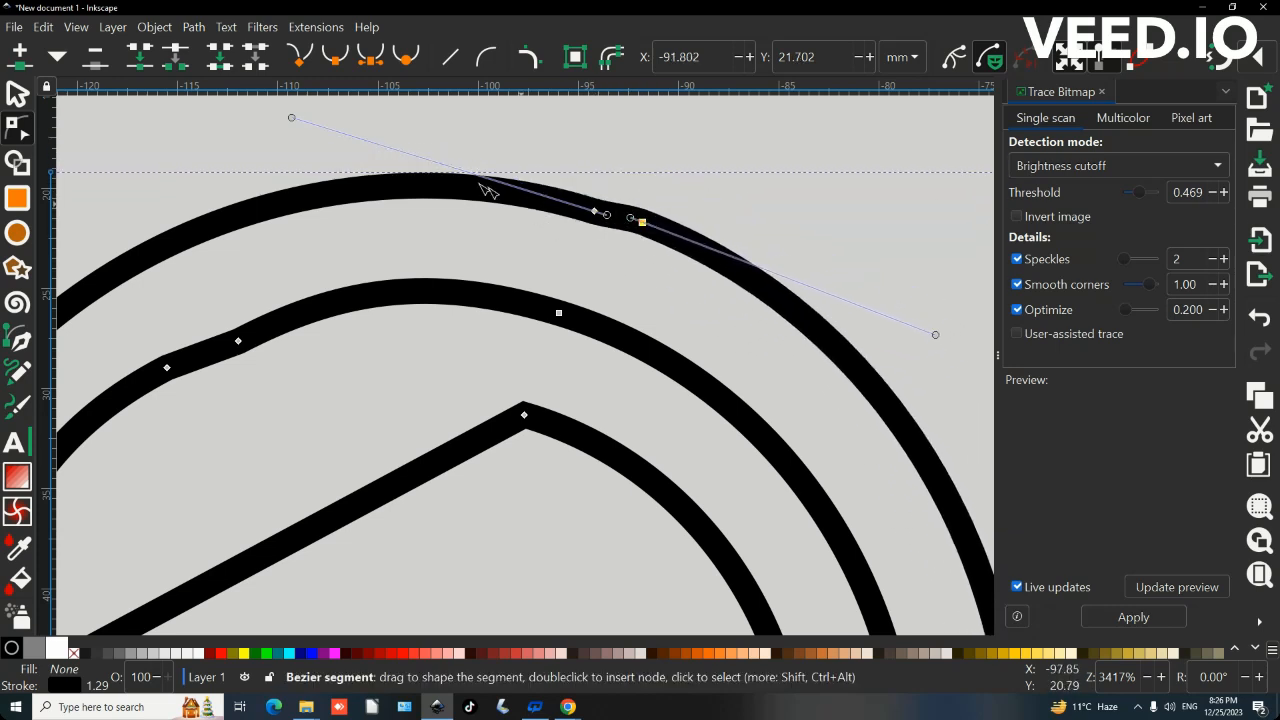
pyautogui.click(300, 56)
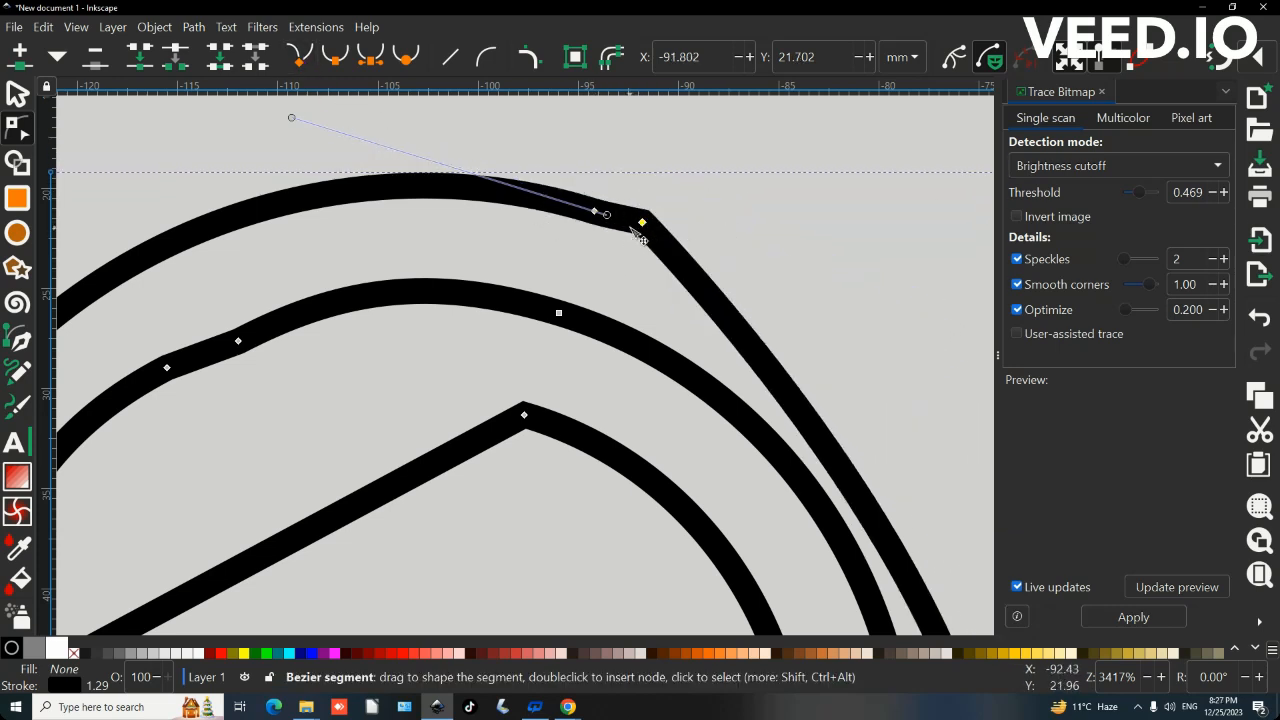
pyautogui.moveTo(645, 227); pyautogui.dragTo(751, 149)
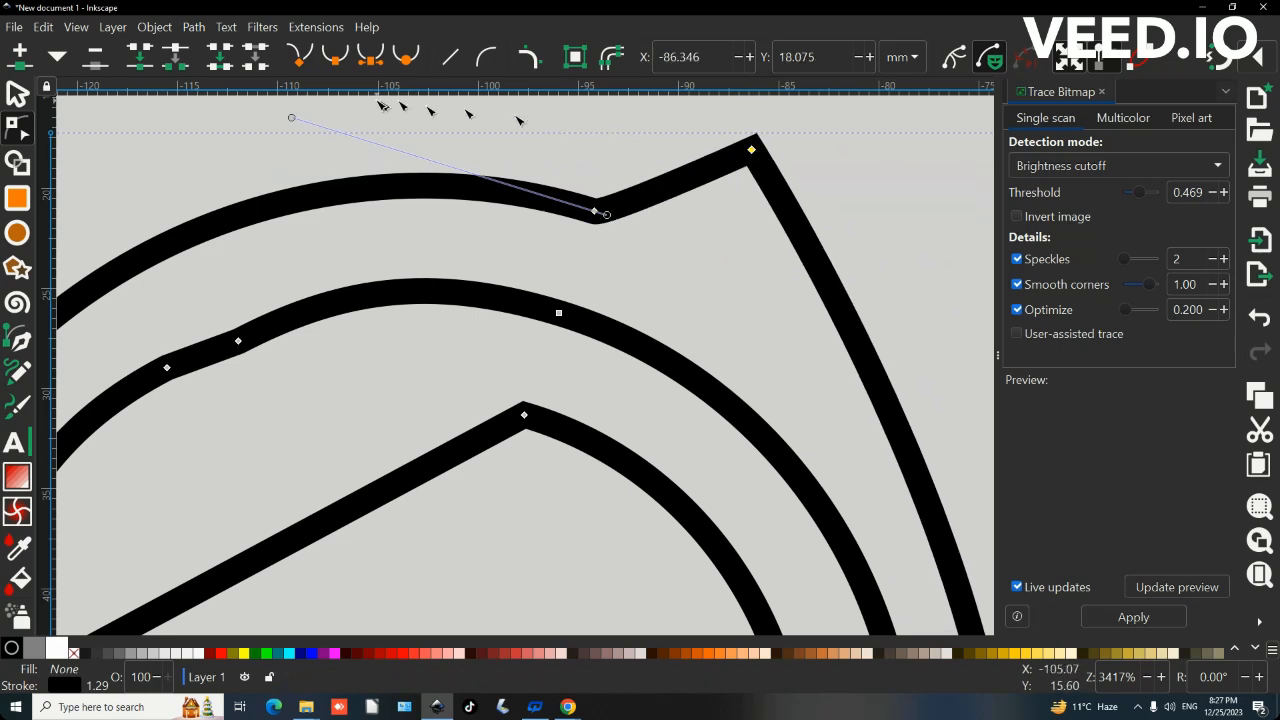
# Step: Switch the raised outer-turn node between smooth, corner and symmetric types, ending with auto-smooth
pyautogui.click(338, 60)
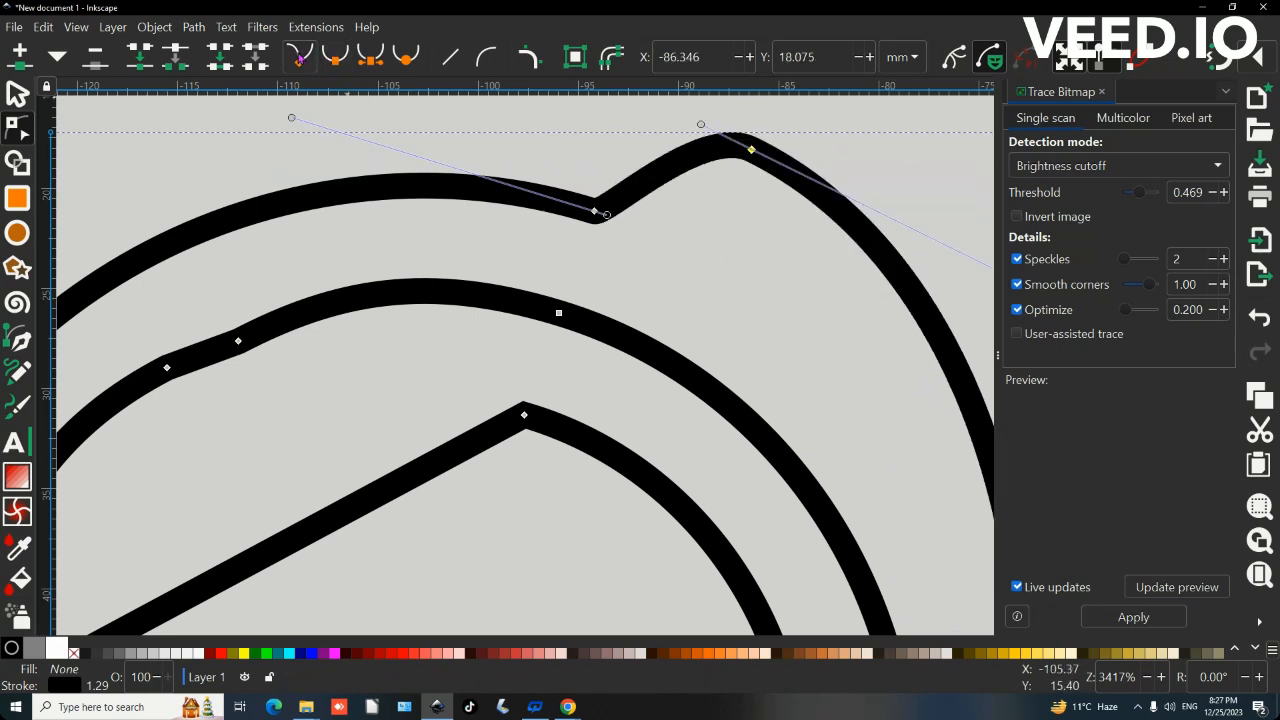
pyautogui.click(300, 56)
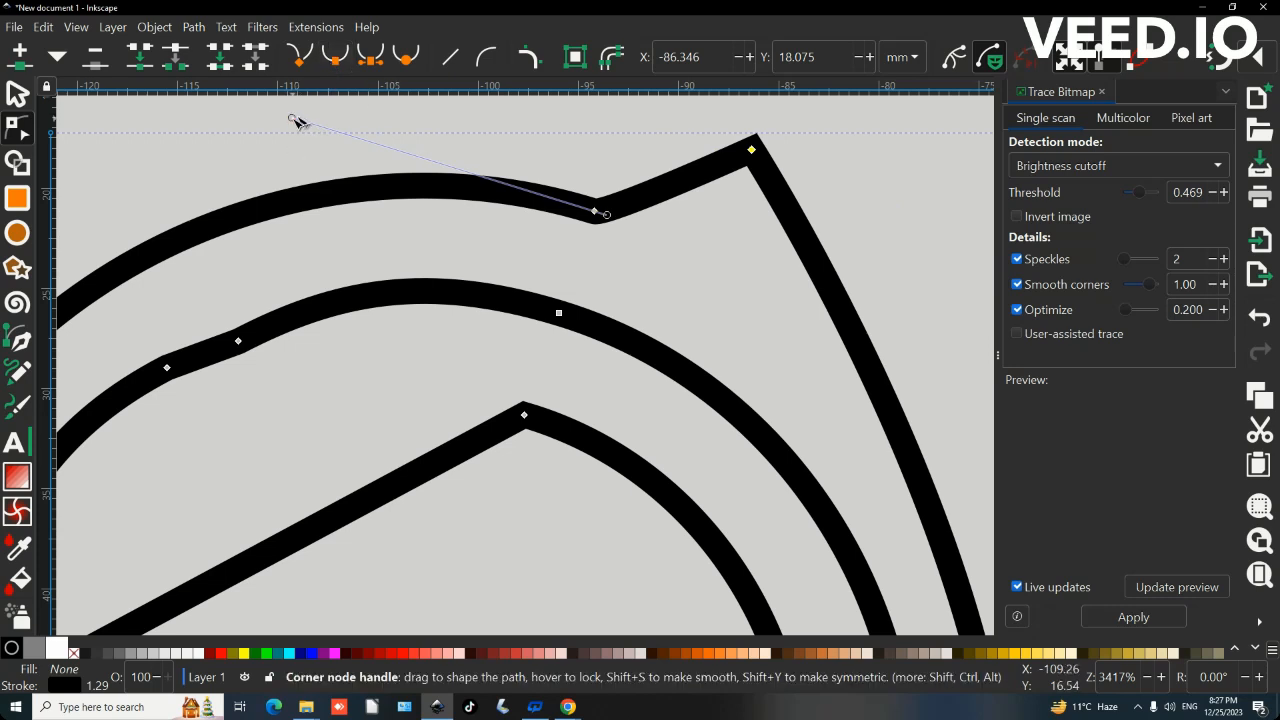
pyautogui.click(333, 63)
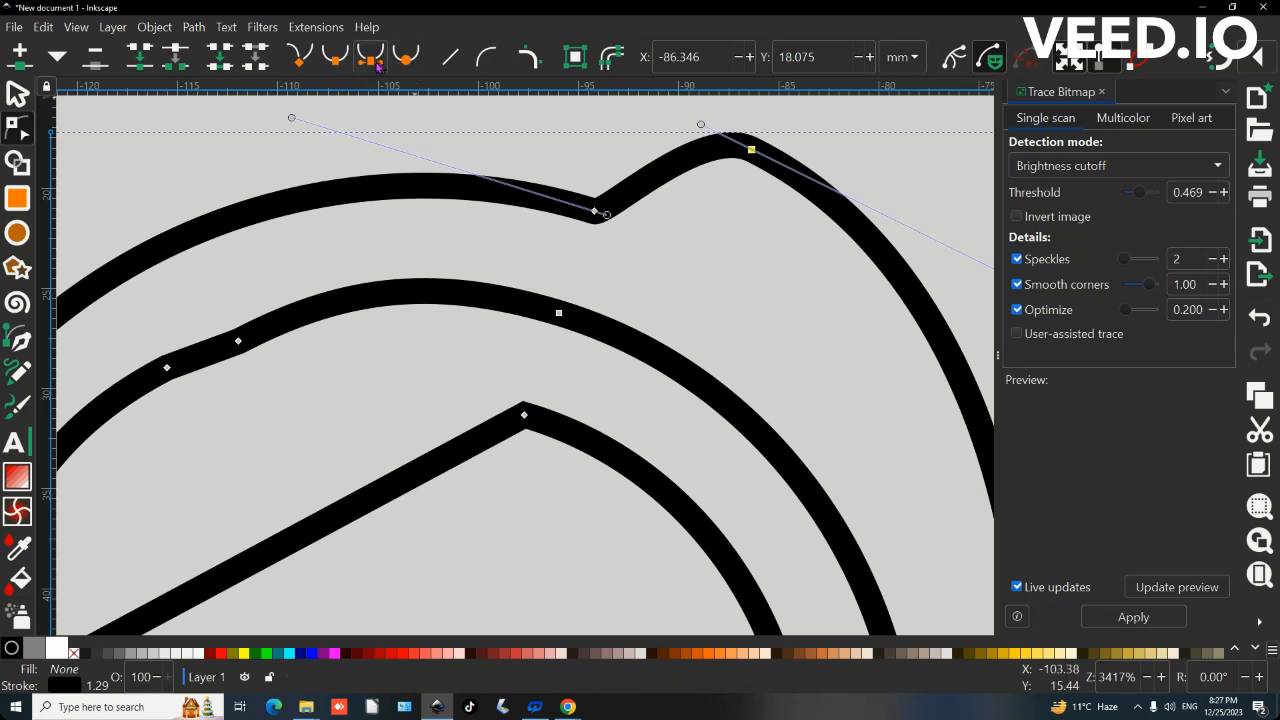
pyautogui.click(381, 63)
pyautogui.scroll(3, 520, 220)
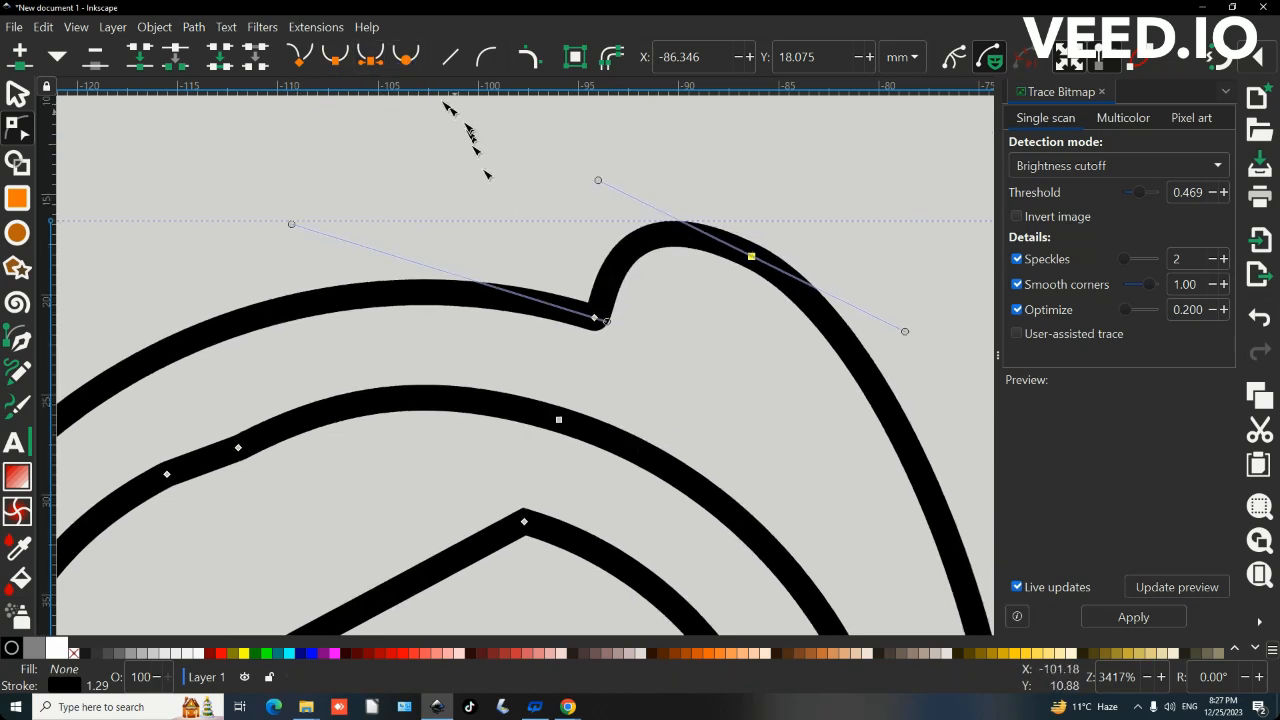
pyautogui.click(407, 56)
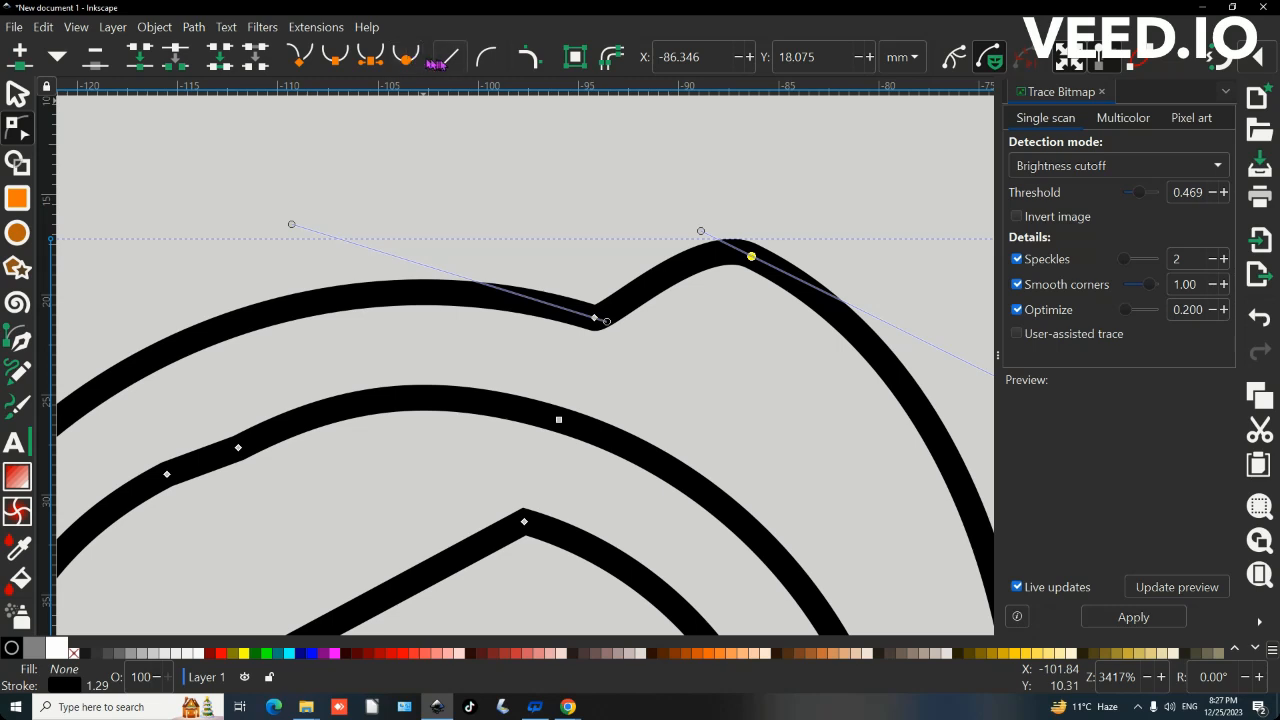
# Step: Stretch the raised node's handle, and convert the segment between it and the neighbouring corner node to a straight line
pyautogui.moveTo(700, 229); pyautogui.dragTo(800, 360)
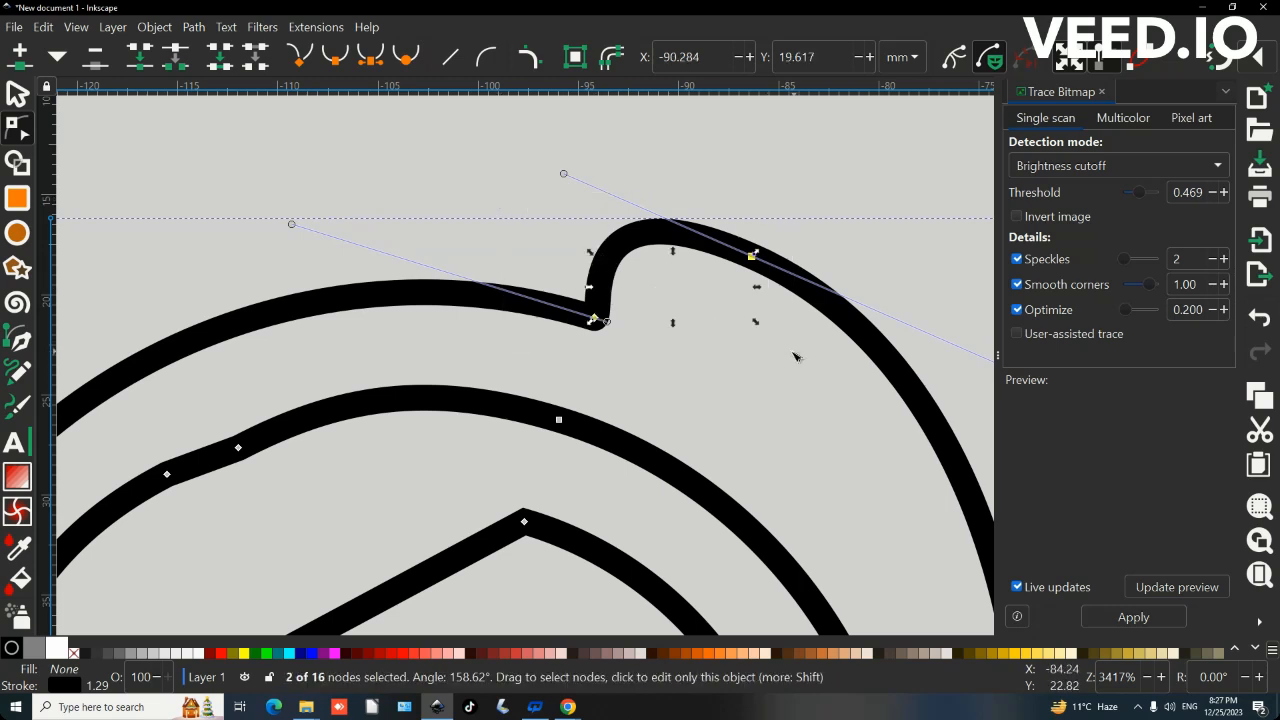
pyautogui.click(450, 60)
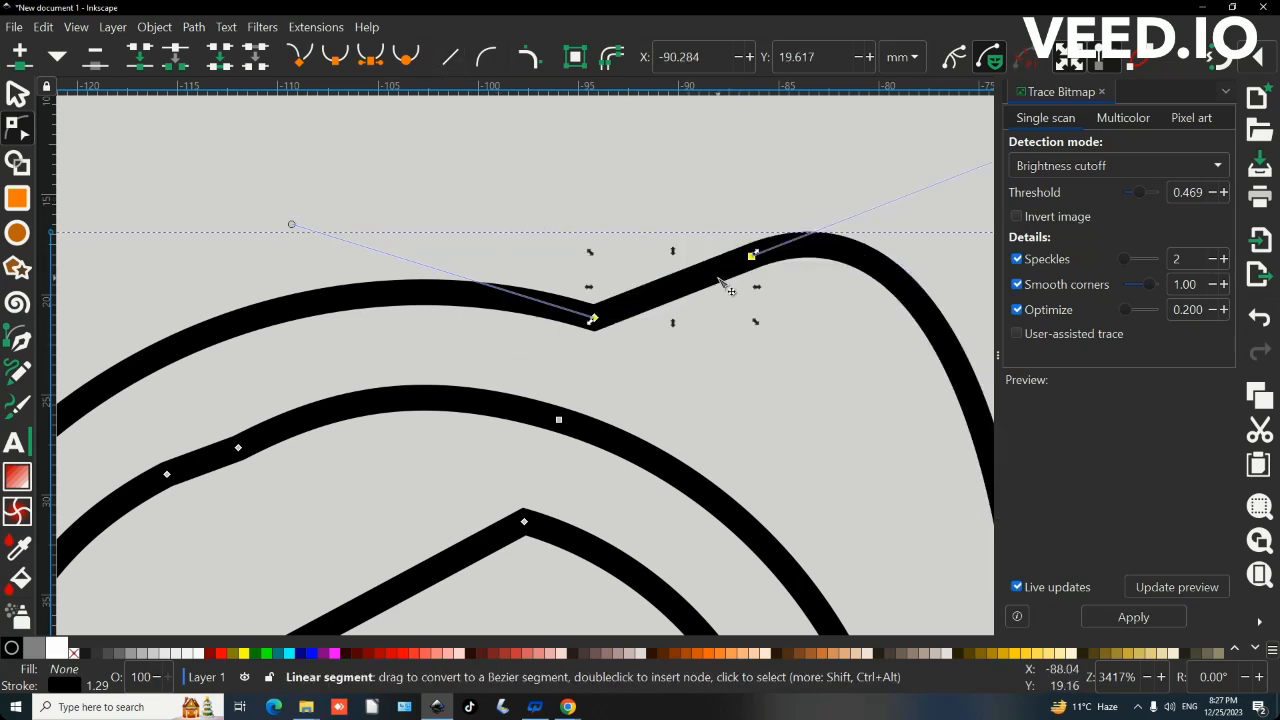
# Step: Convert the straight segment beside the raised outer-turn node to a curve, and bend it into an S shape with both handles
pyautogui.moveTo(549, 216); pyautogui.dragTo(795, 366)
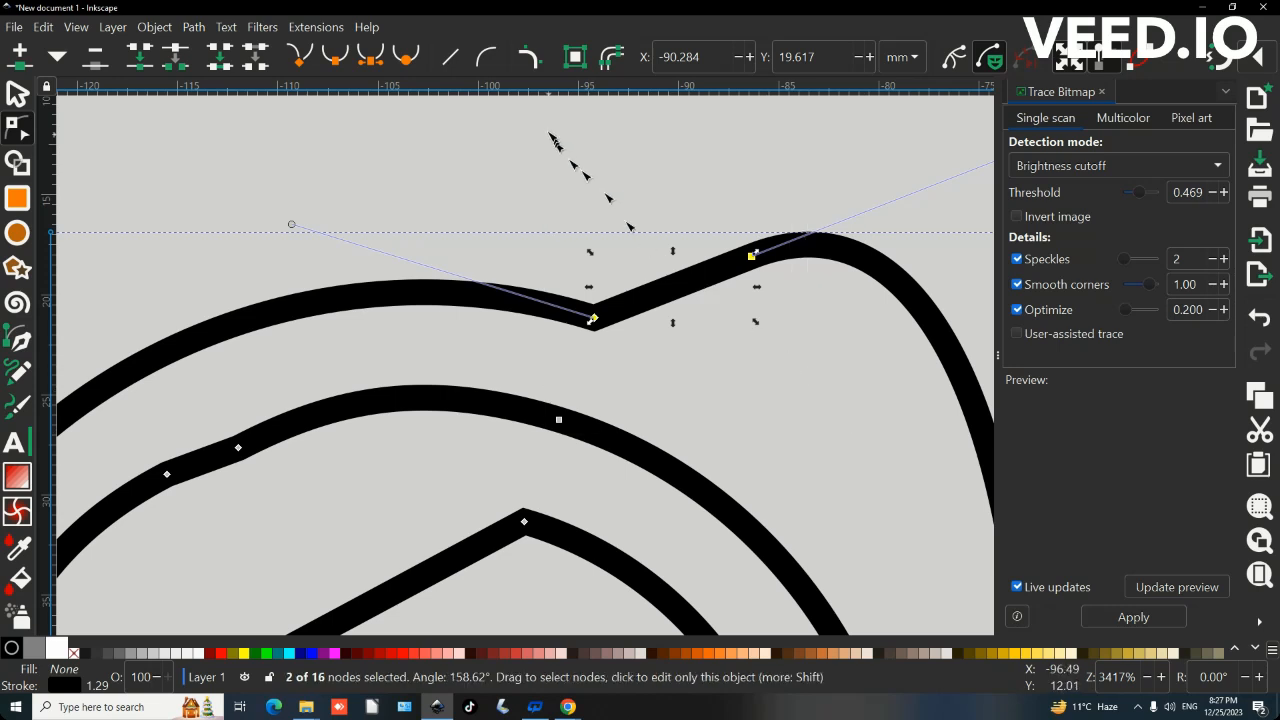
pyautogui.click(478, 60)
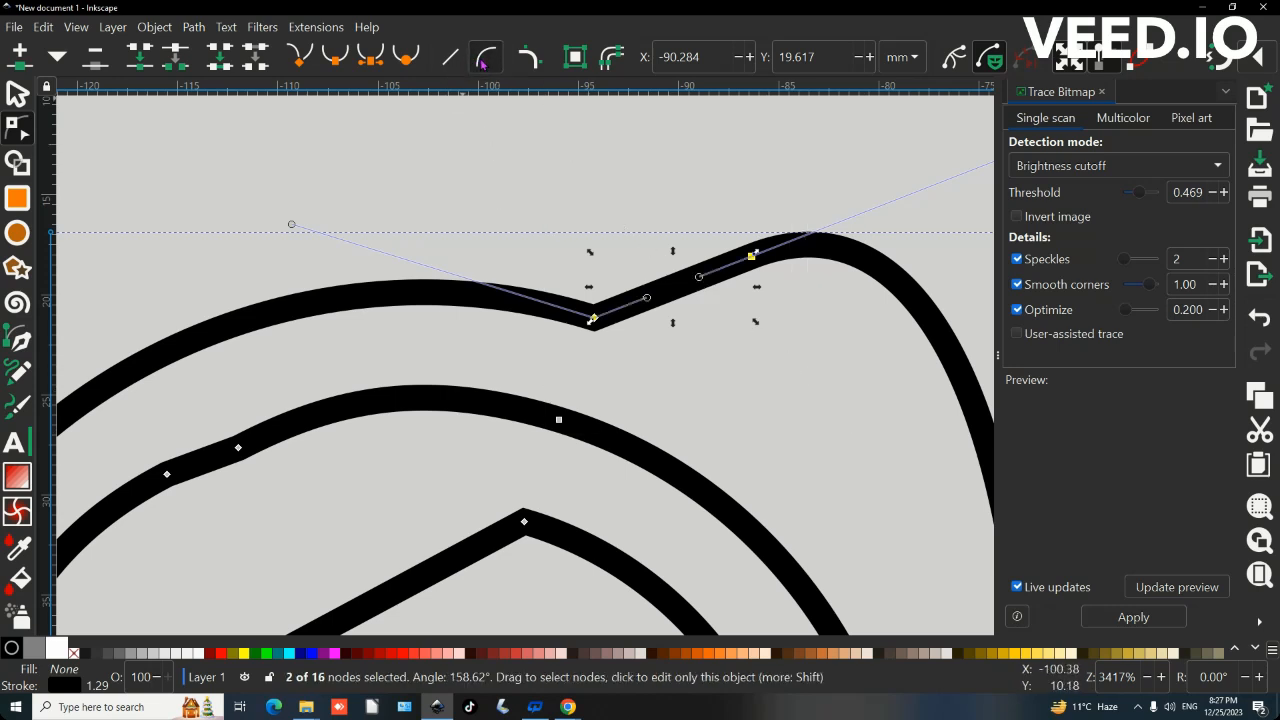
pyautogui.moveTo(703, 280); pyautogui.dragTo(680, 249)
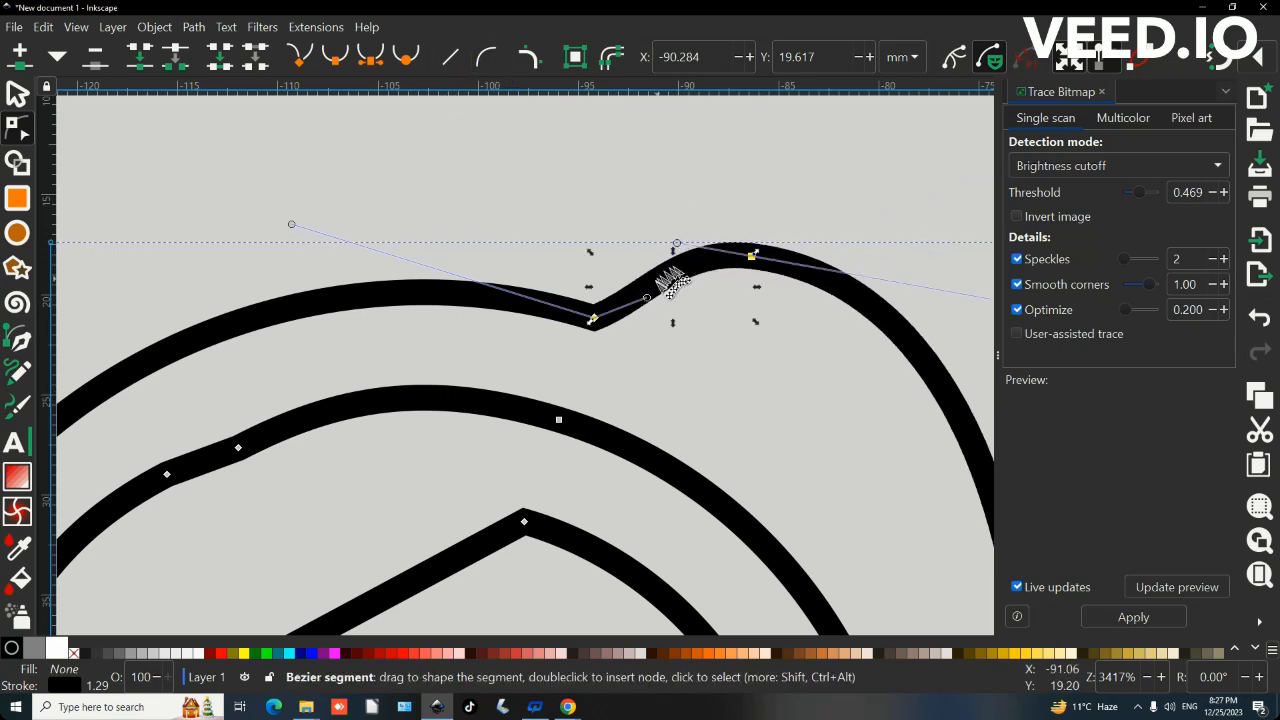
pyautogui.moveTo(651, 300); pyautogui.dragTo(735, 408)
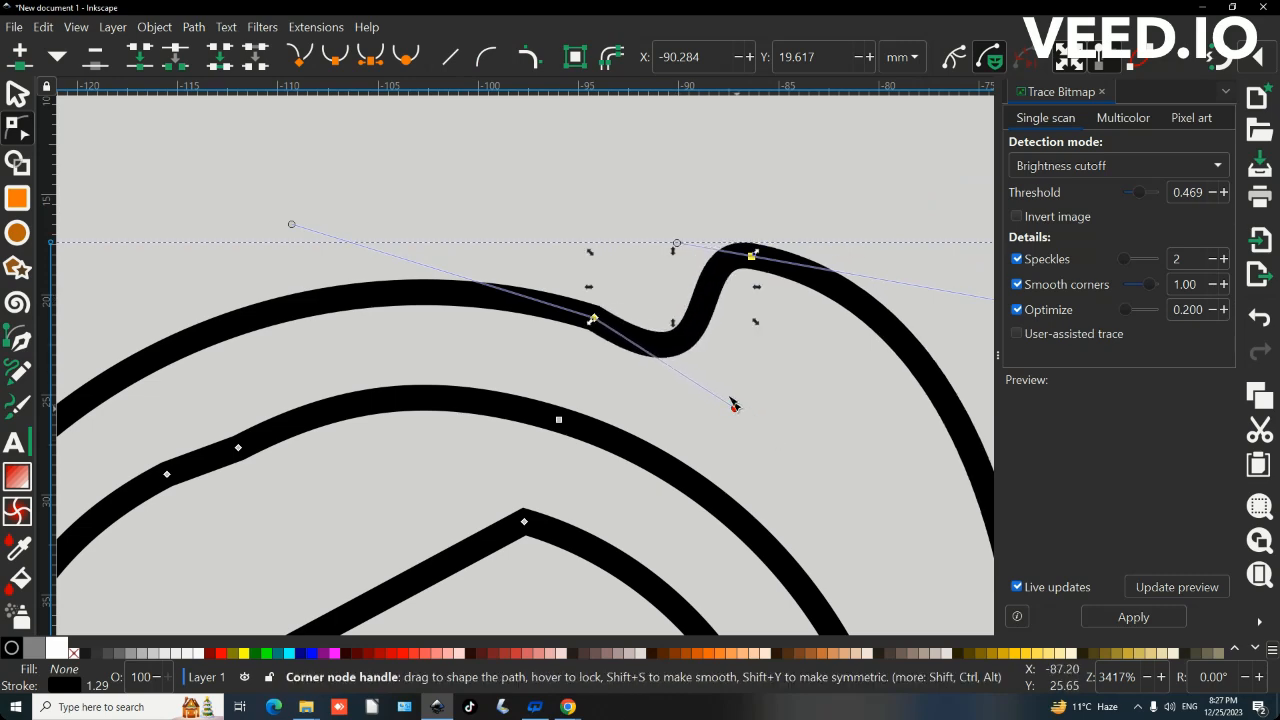
# Step: Open the dark red rounded square for node editing and select all of its corner nodes
pyautogui.scroll(-4, 562, 187)
pyautogui.hscroll(10, 690, 355)
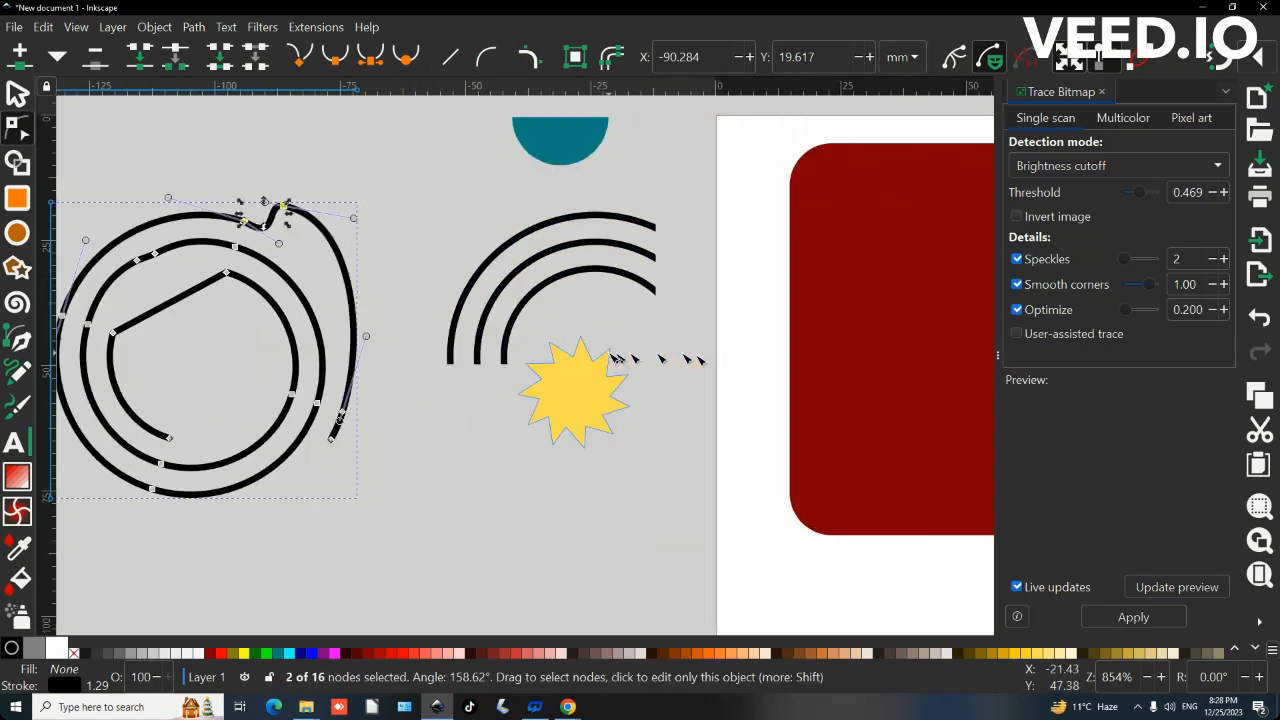
pyautogui.click(620, 355)
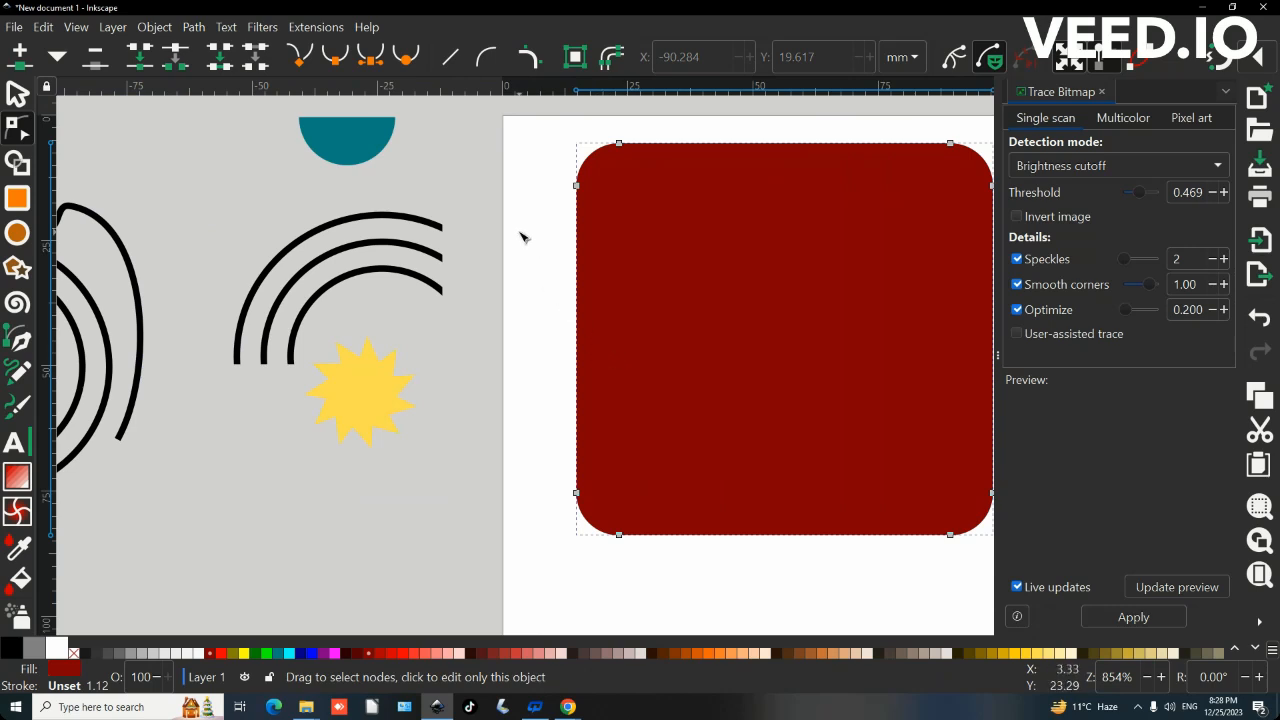
pyautogui.scroll(-2, 521, 238)
pyautogui.moveTo(520, 184); pyautogui.dragTo(565, 394)
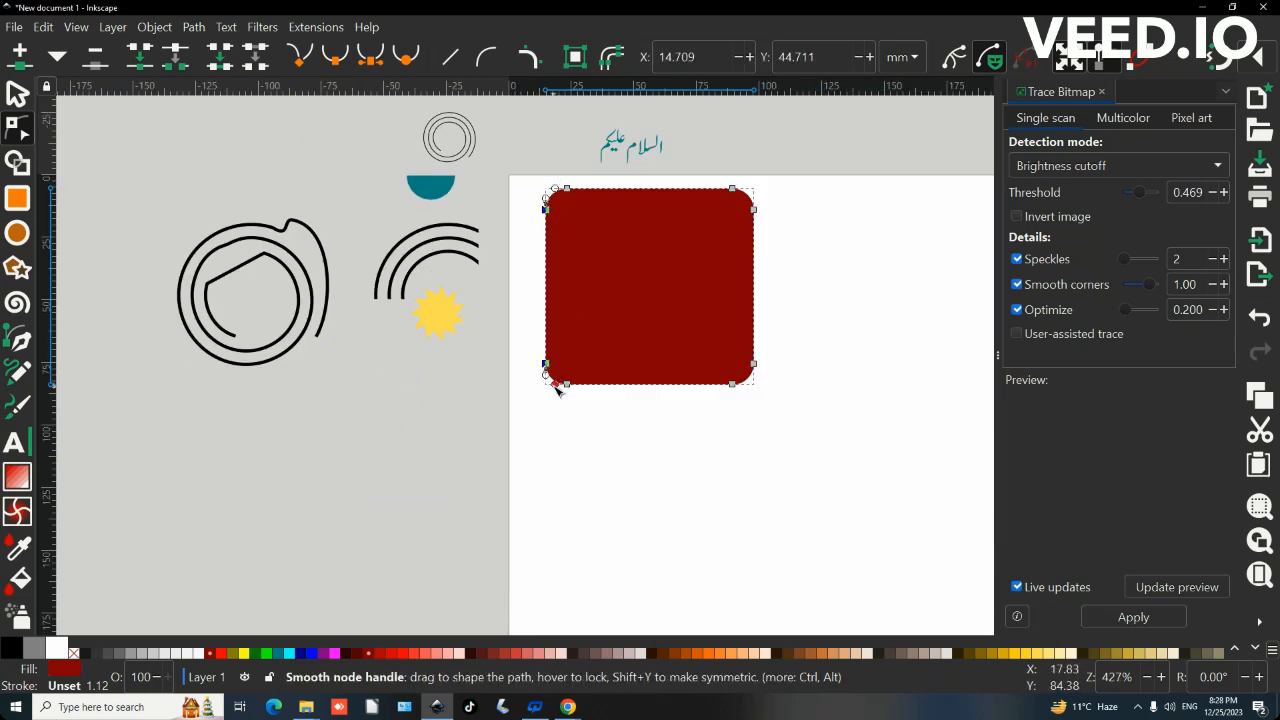
pyautogui.moveTo(529, 141); pyautogui.dragTo(768, 411)
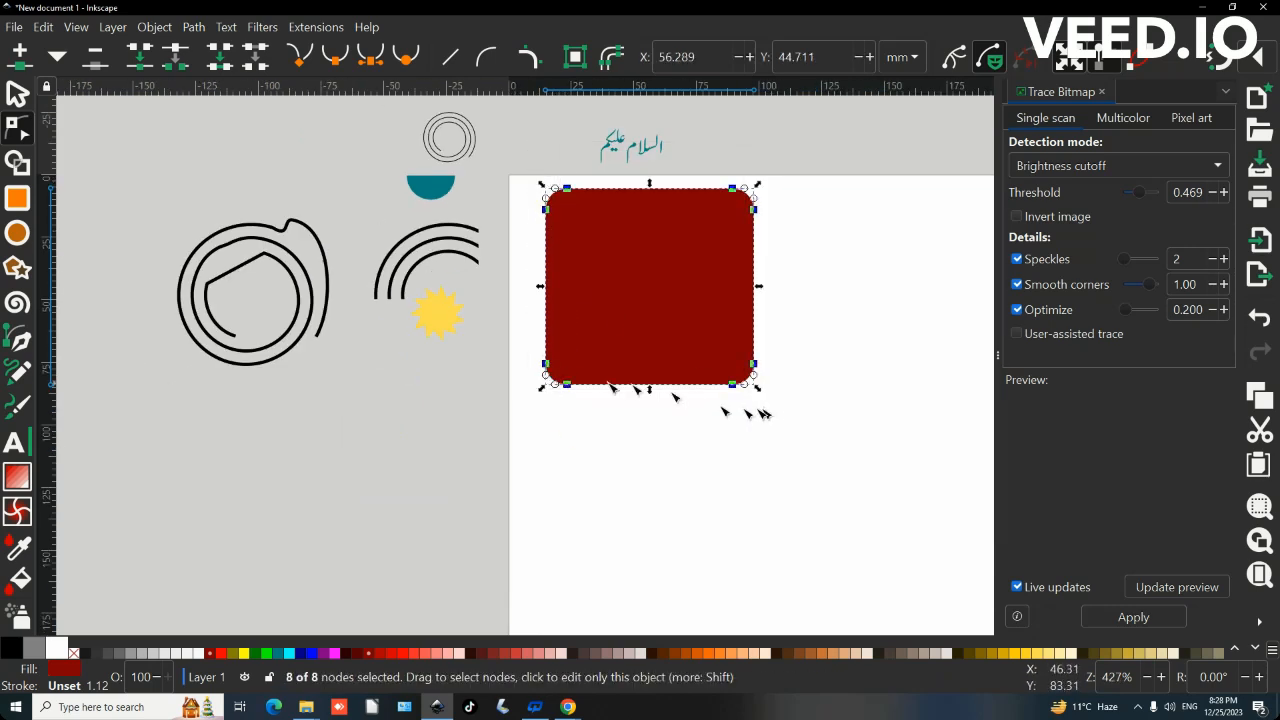
# Step: Draw a rounded rectangle about 69 by 58 mm below the dark red square and fill it purple
pyautogui.click(17, 199)
pyautogui.scroll(-4, 423, 334)
pyautogui.moveTo(421, 330); pyautogui.dragTo(595, 476)
pyautogui.click(331, 655)
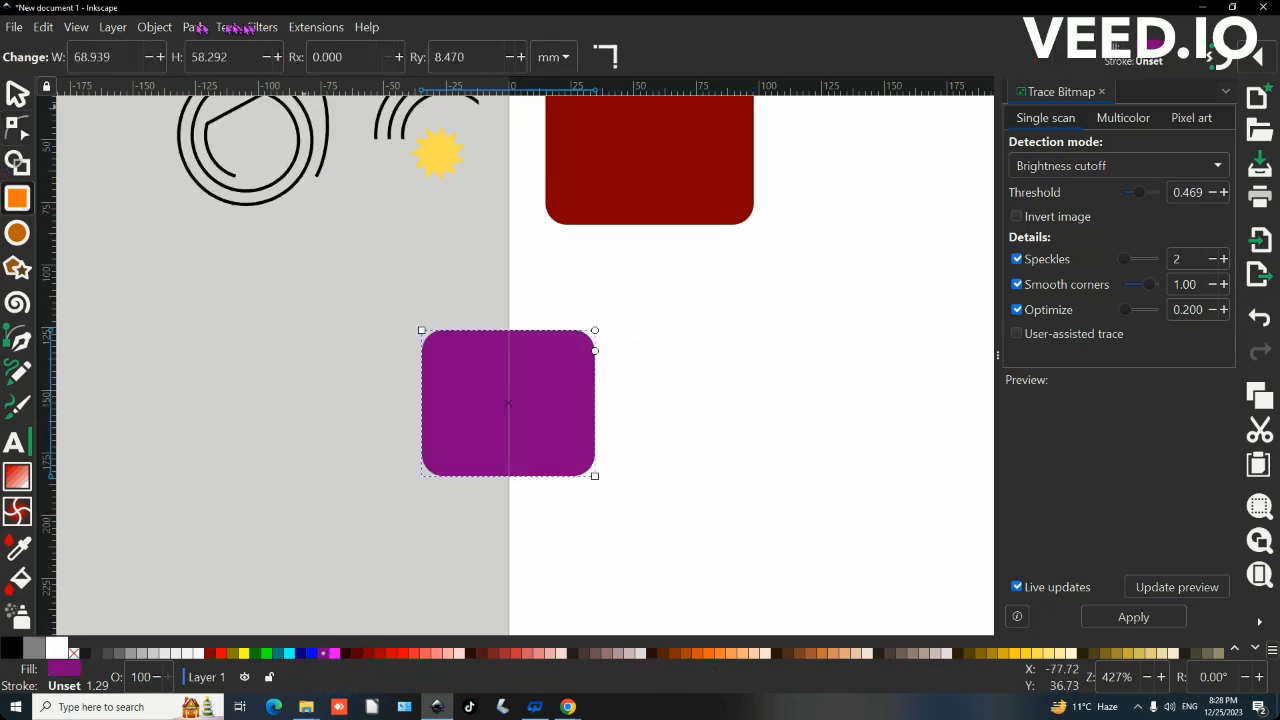
# Step: Make the purple rectangle's corners sharp and convert it to a path
pyautogui.click(194, 27)
pyautogui.moveTo(262, 27)
pyautogui.click(607, 52)
pyautogui.click(194, 27)
pyautogui.click(251, 49)
# Step: Round all four corners of the purple rectangle path about equally using live corner handles
pyautogui.scroll(2, 586, 337)
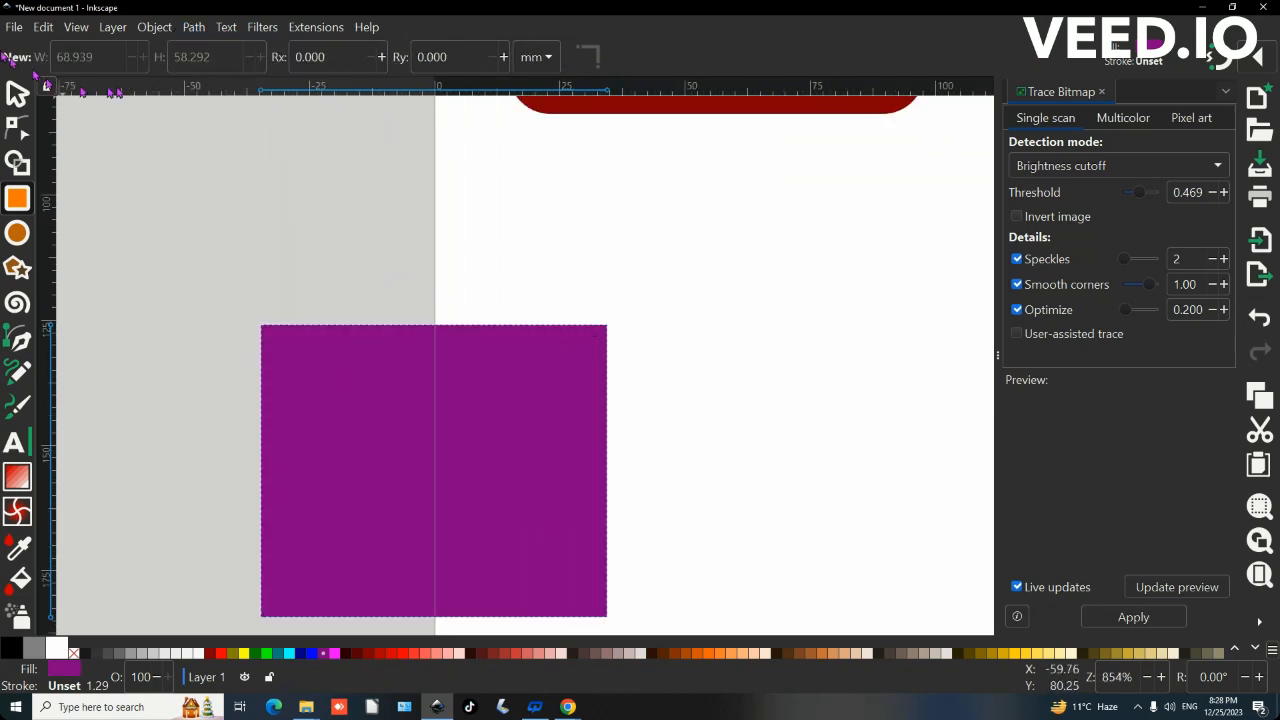
pyautogui.click(17, 93)
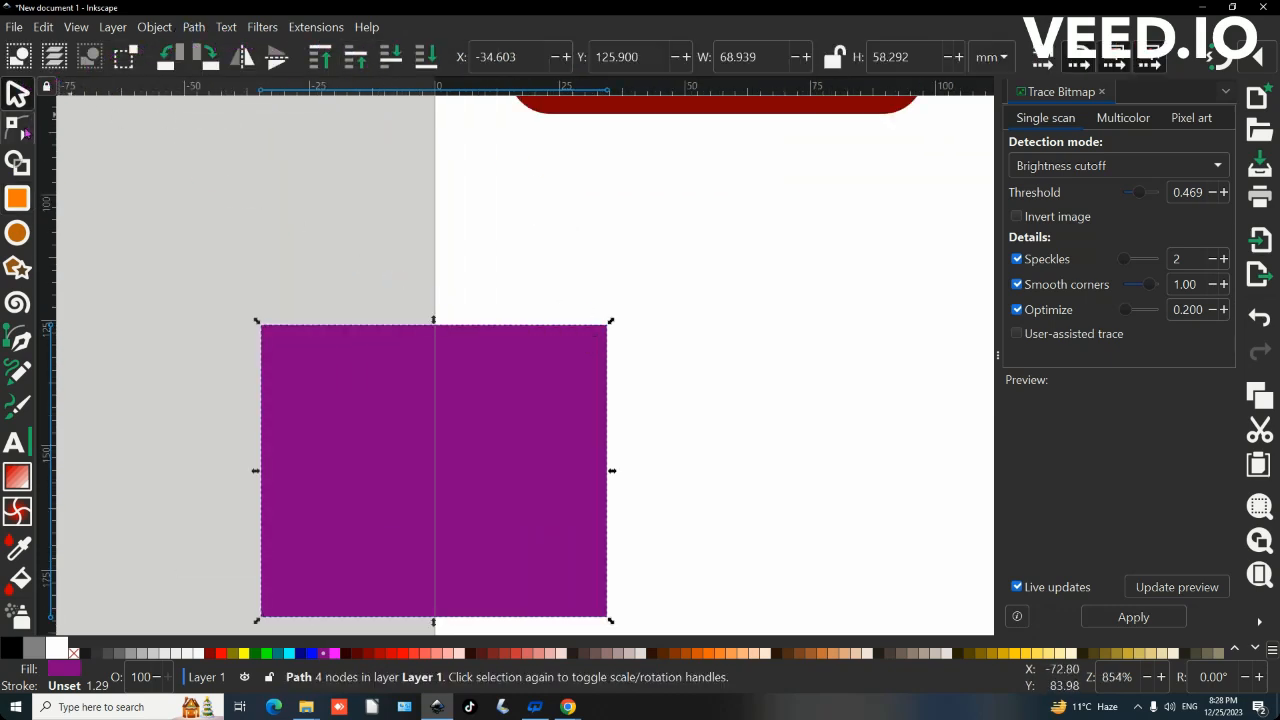
pyautogui.click(24, 130)
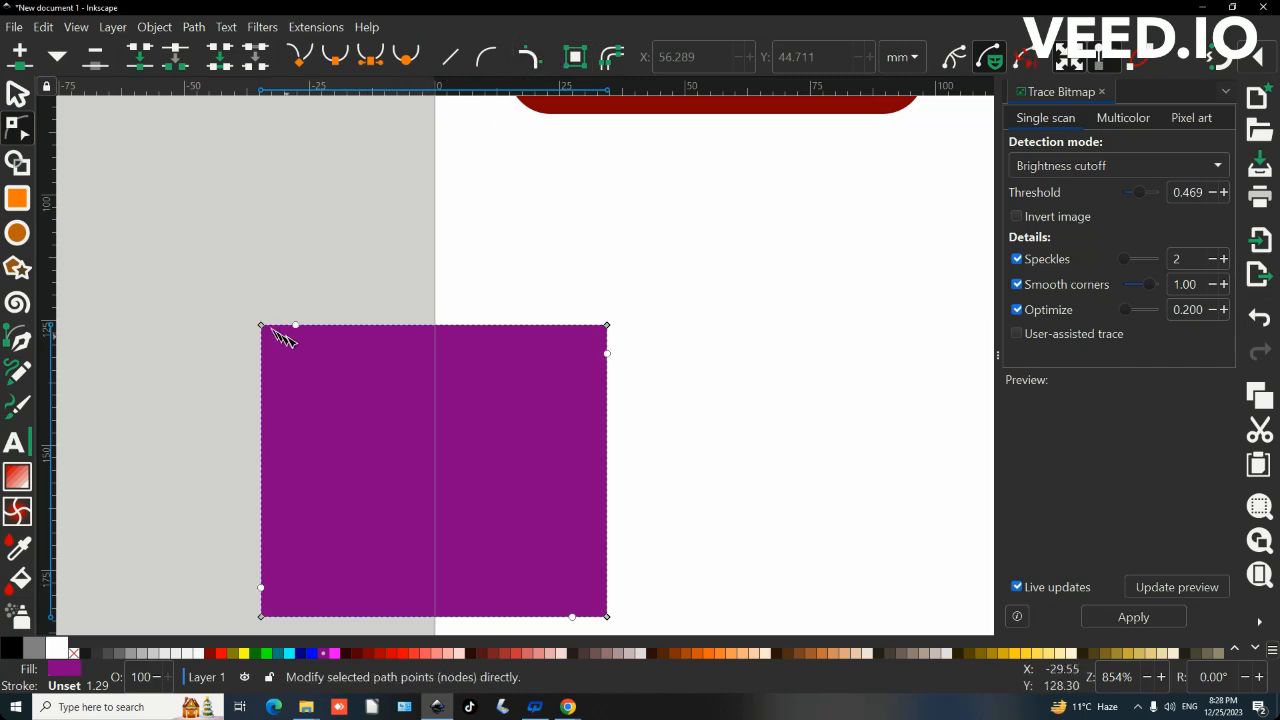
pyautogui.moveTo(295, 326); pyautogui.dragTo(320, 327)
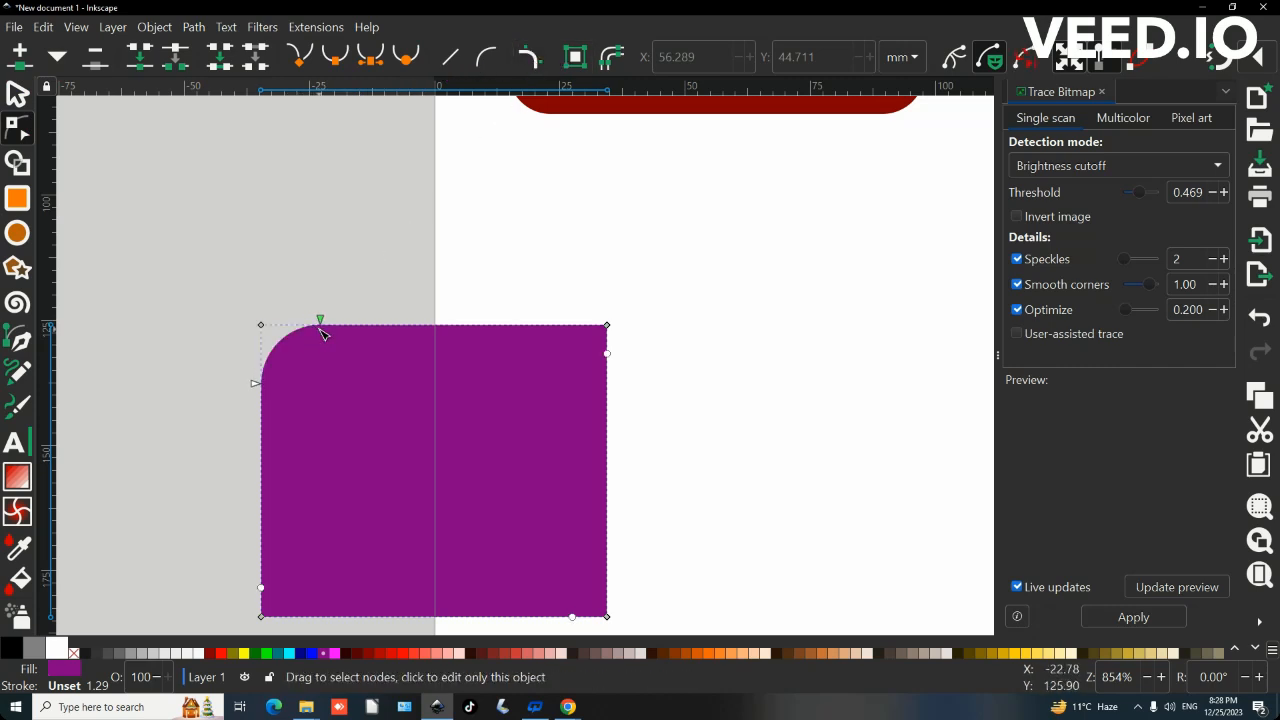
pyautogui.moveTo(572, 624); pyautogui.dragTo(543, 618)
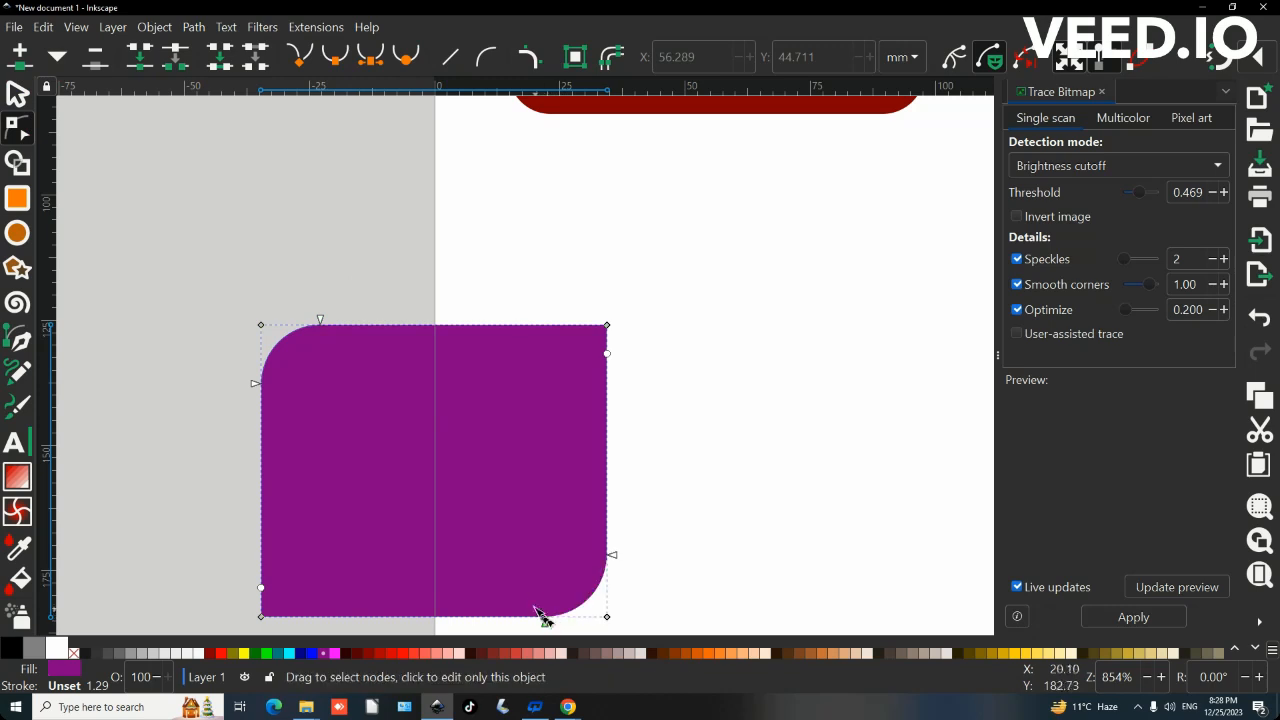
pyautogui.moveTo(608, 350); pyautogui.dragTo(613, 383)
pyautogui.moveTo(262, 589); pyautogui.dragTo(258, 558)
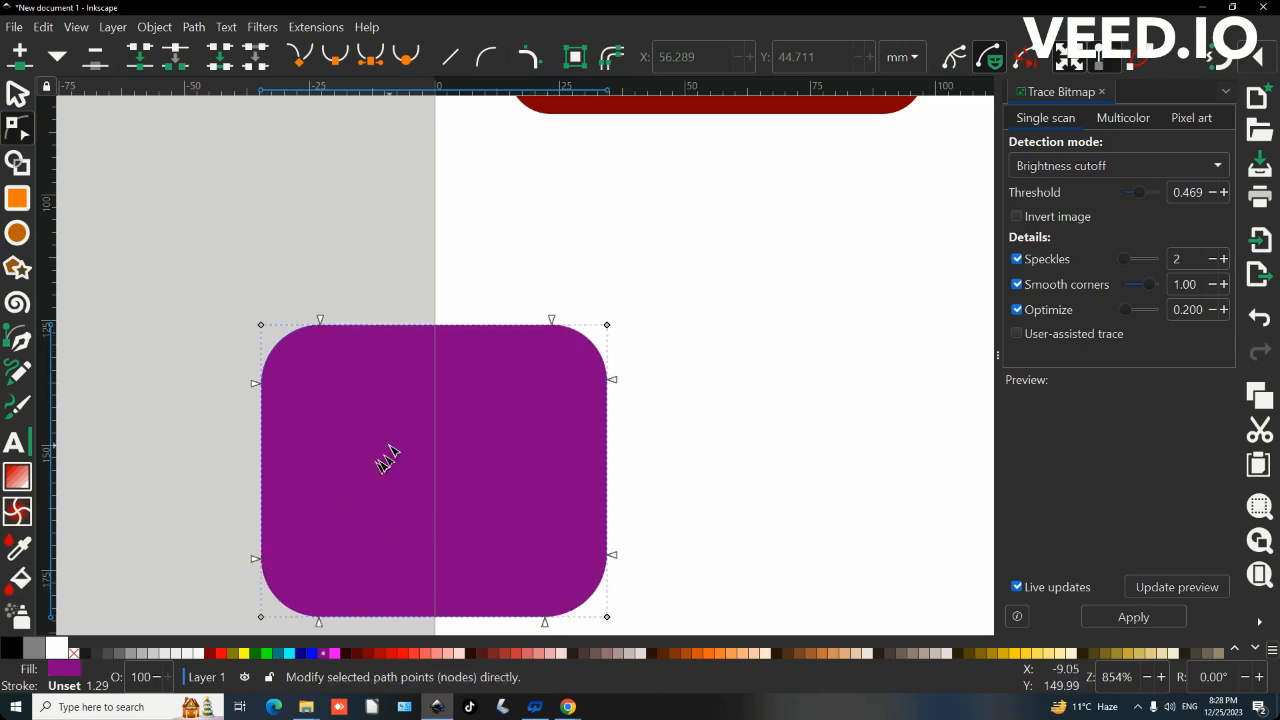
# Step: Apply Stroke to Path to the rounded purple shape
pyautogui.keyDown('ctrl'); pyautogui.scroll(-3, 390, 443); pyautogui.keyUp('ctrl')
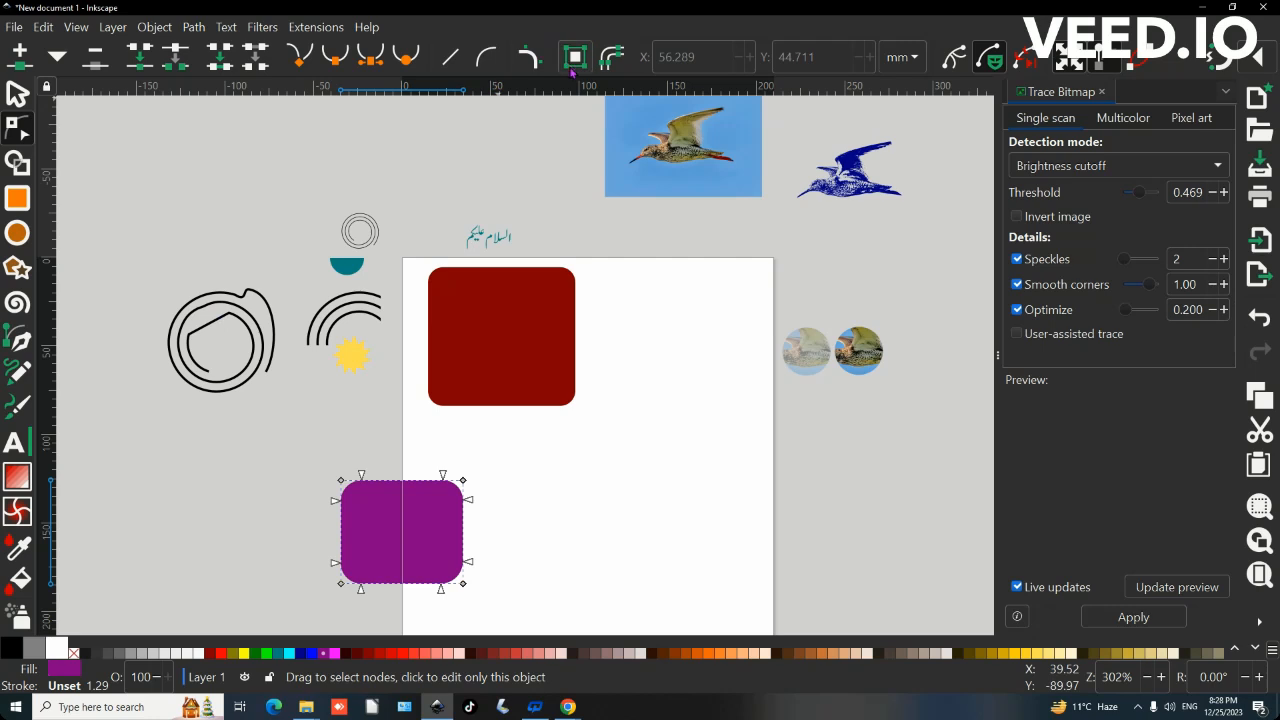
pyautogui.click(193, 28)
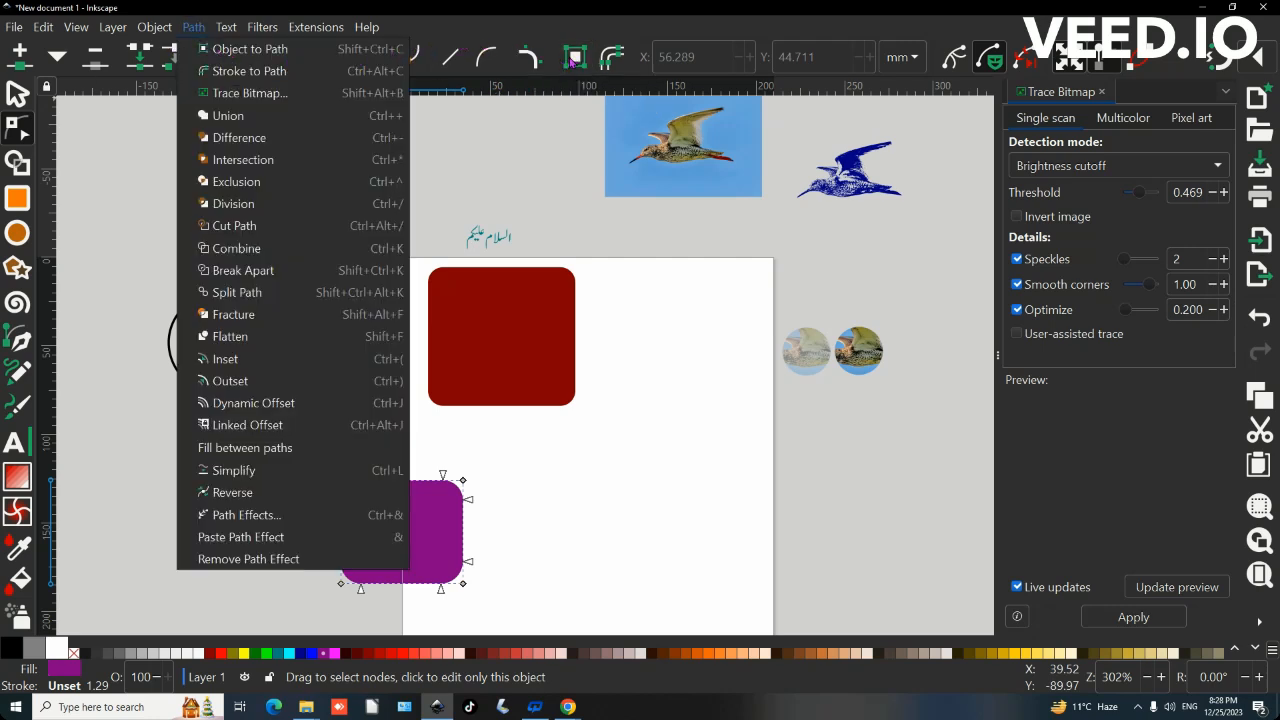
pyautogui.click(613, 62)
pyautogui.click(614, 62)
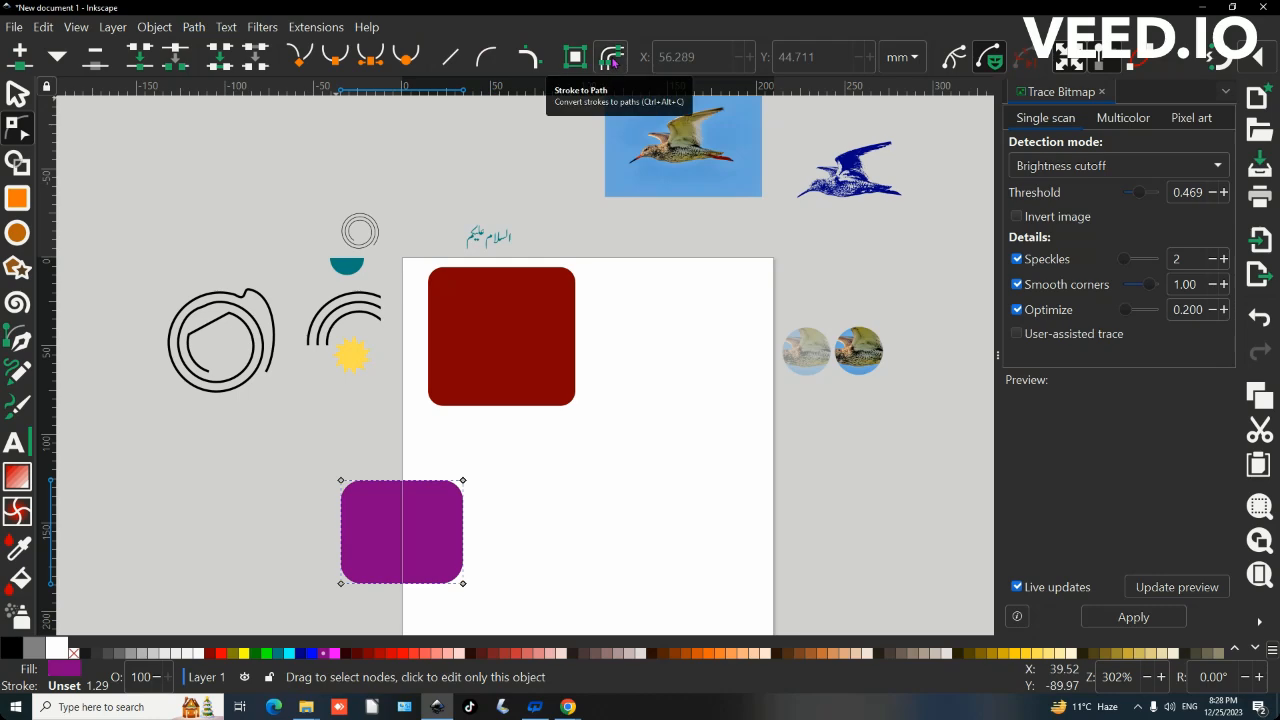
# Step: Select the edited spiral with its raised outer-turn node, and convert its stroke to a path
pyautogui.scroll(4, 229, 366)
pyautogui.click(362, 410)
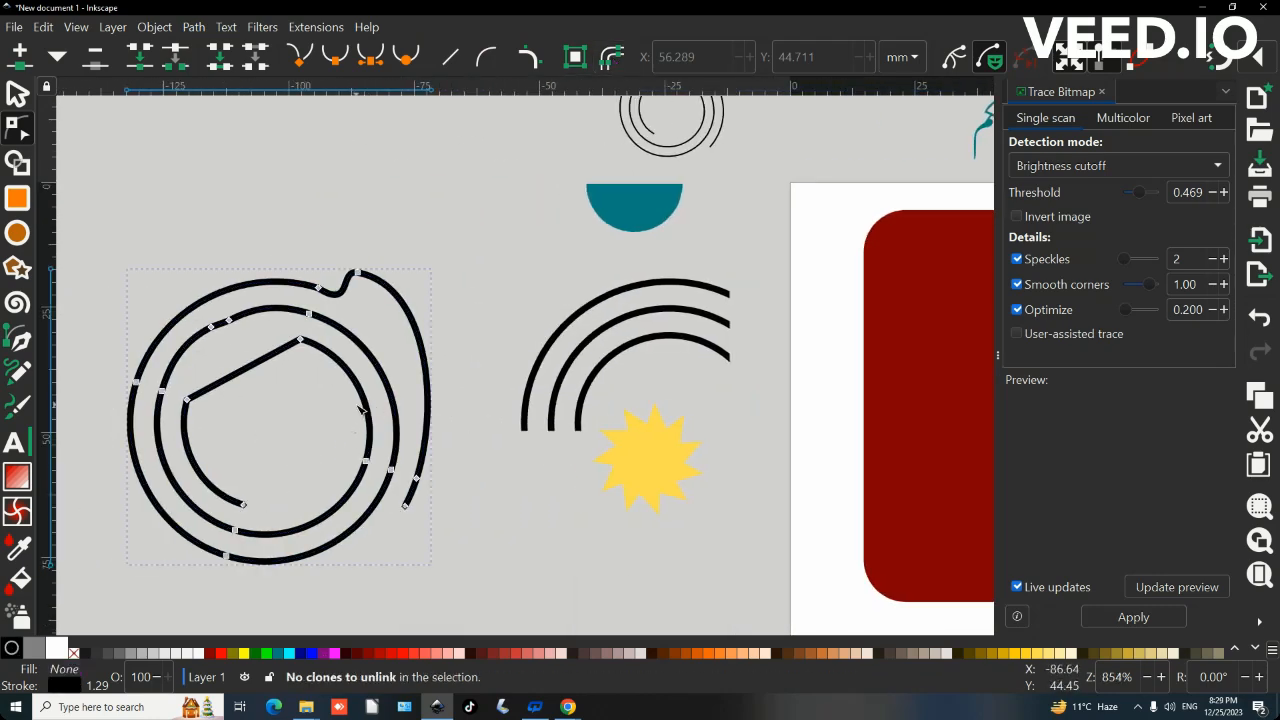
pyautogui.scroll(3, 362, 276)
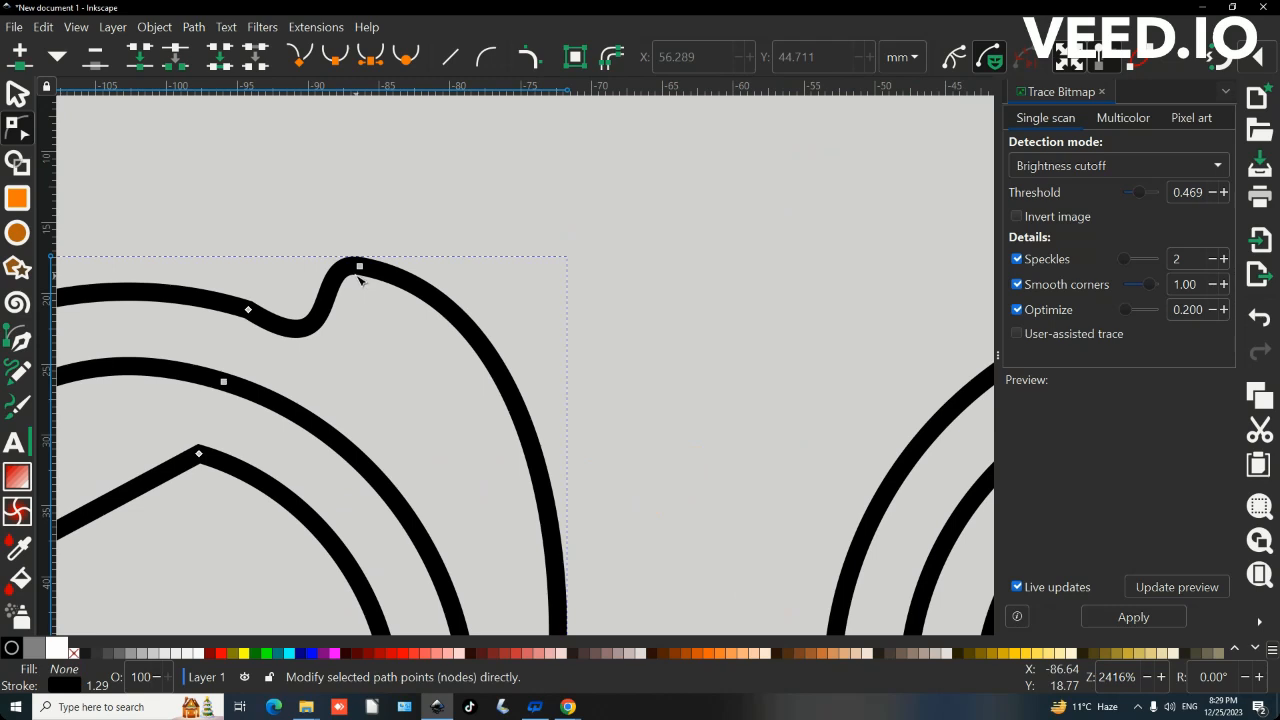
pyautogui.click(360, 268)
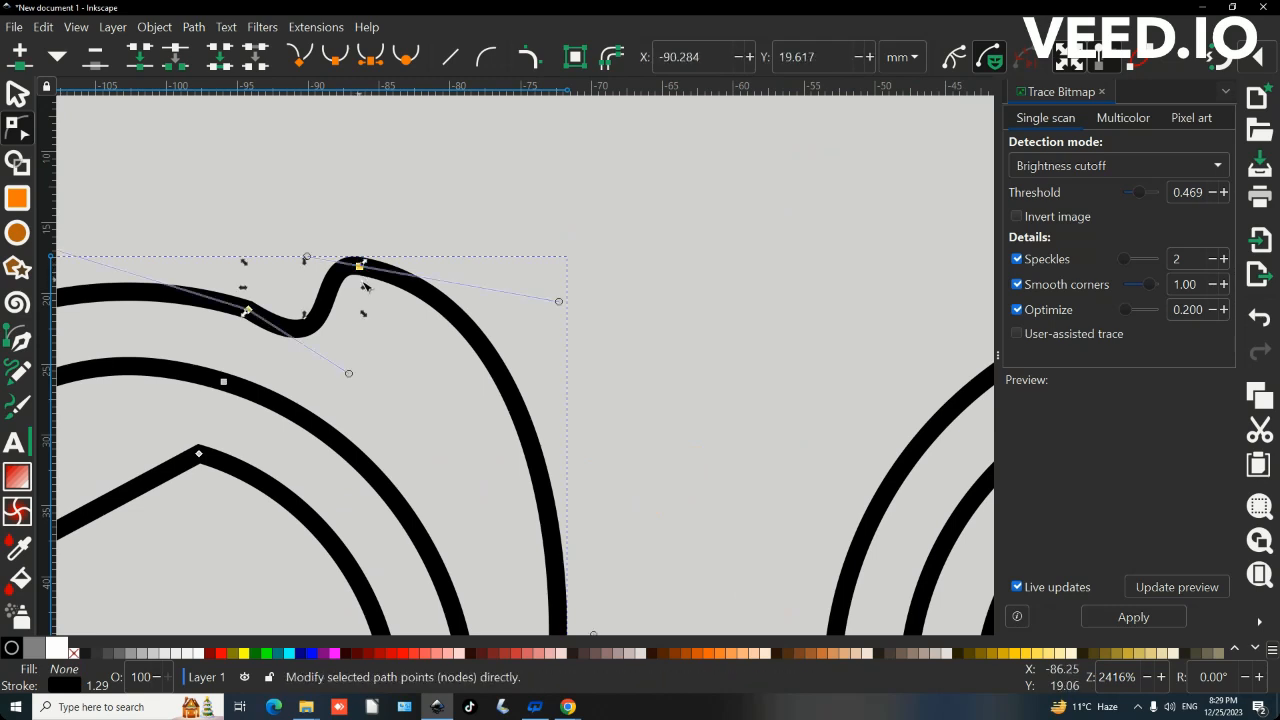
pyautogui.scroll(2, 361, 272)
pyautogui.moveTo(298, 190); pyautogui.dragTo(400, 312)
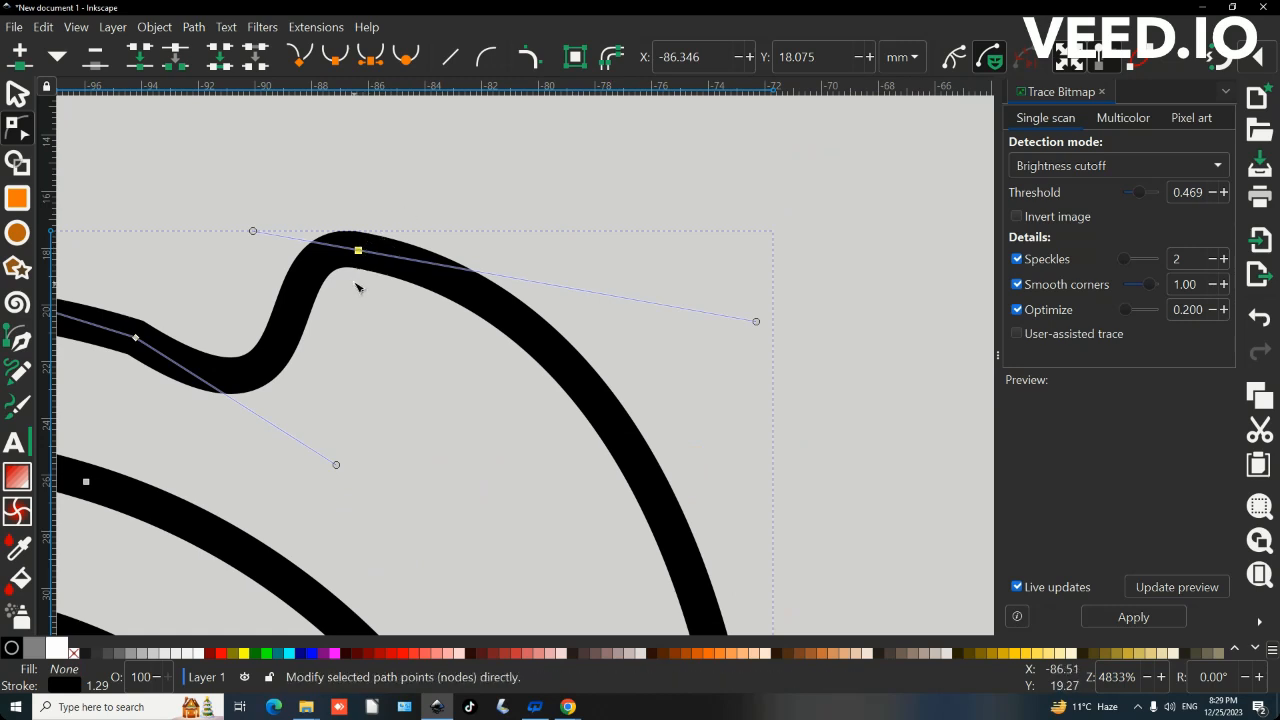
pyautogui.click(347, 258)
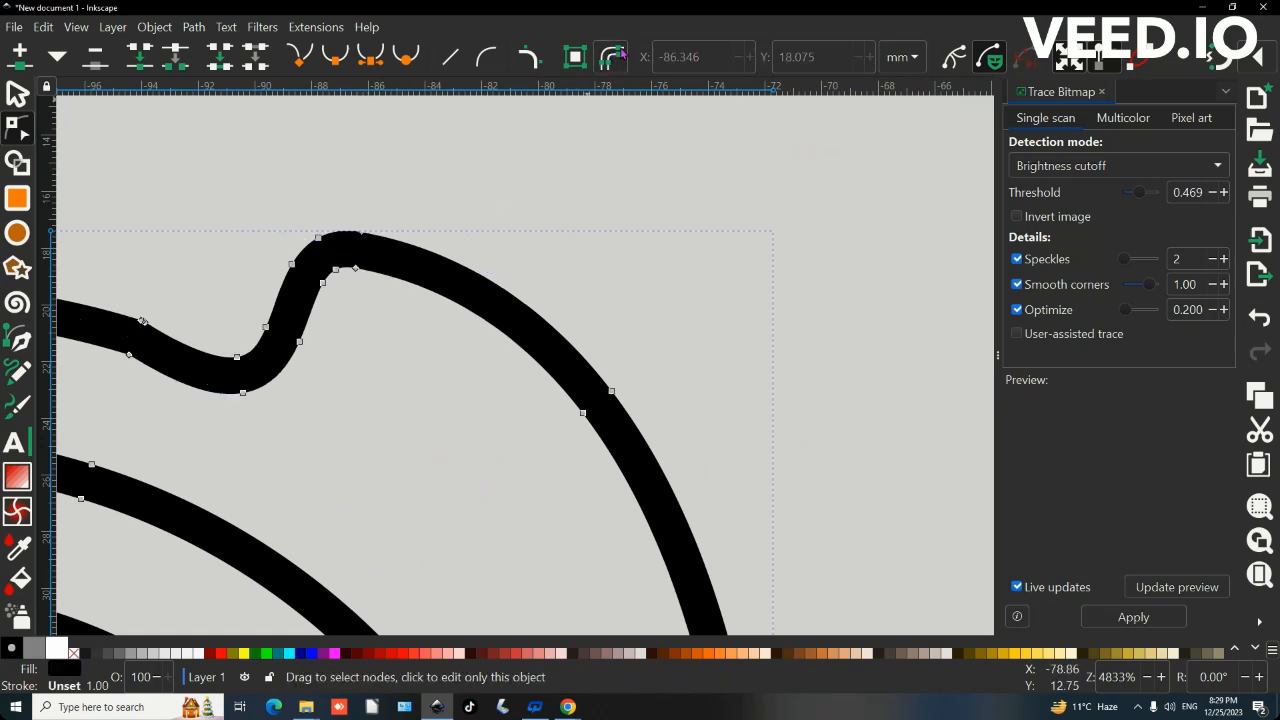
# Step: Fill the converted spiral outline with teal and give it a black stroke about 0.203 mm wide
pyautogui.scroll(5, 347, 258)
pyautogui.scroll(4, 466, 190)
pyautogui.hotkey('shift', 'alt', 'd')
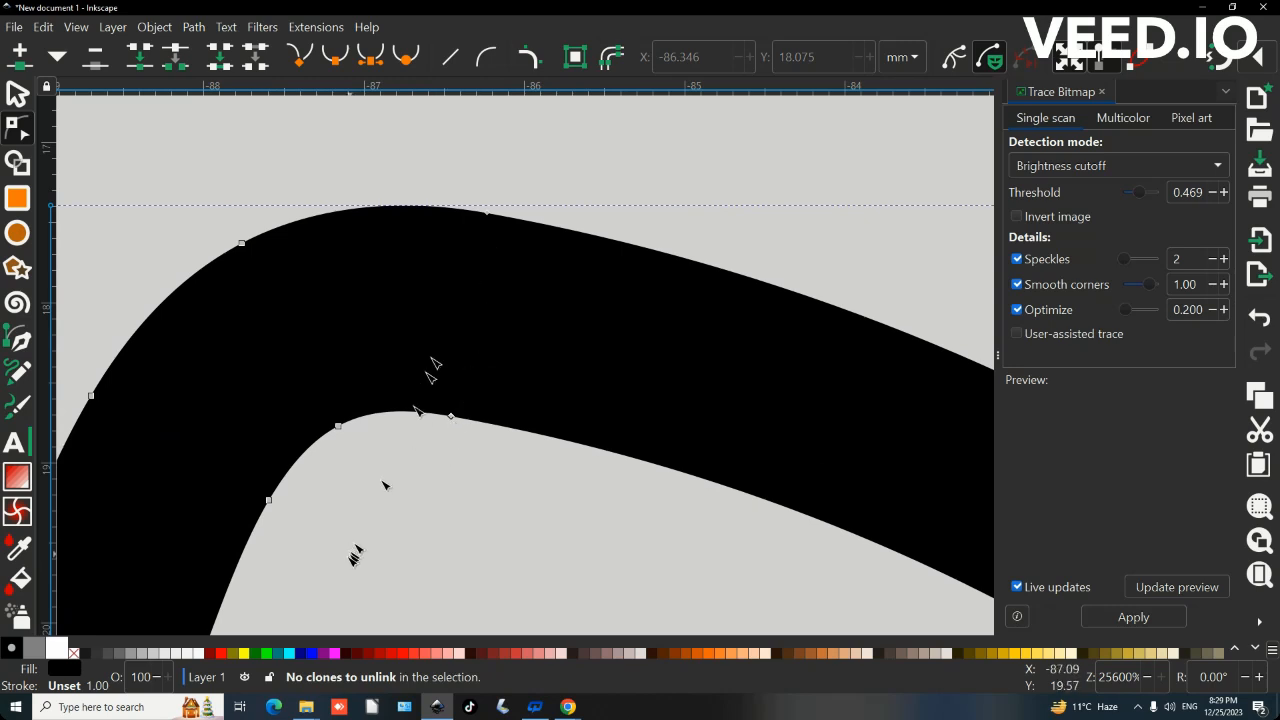
pyautogui.click(281, 653)
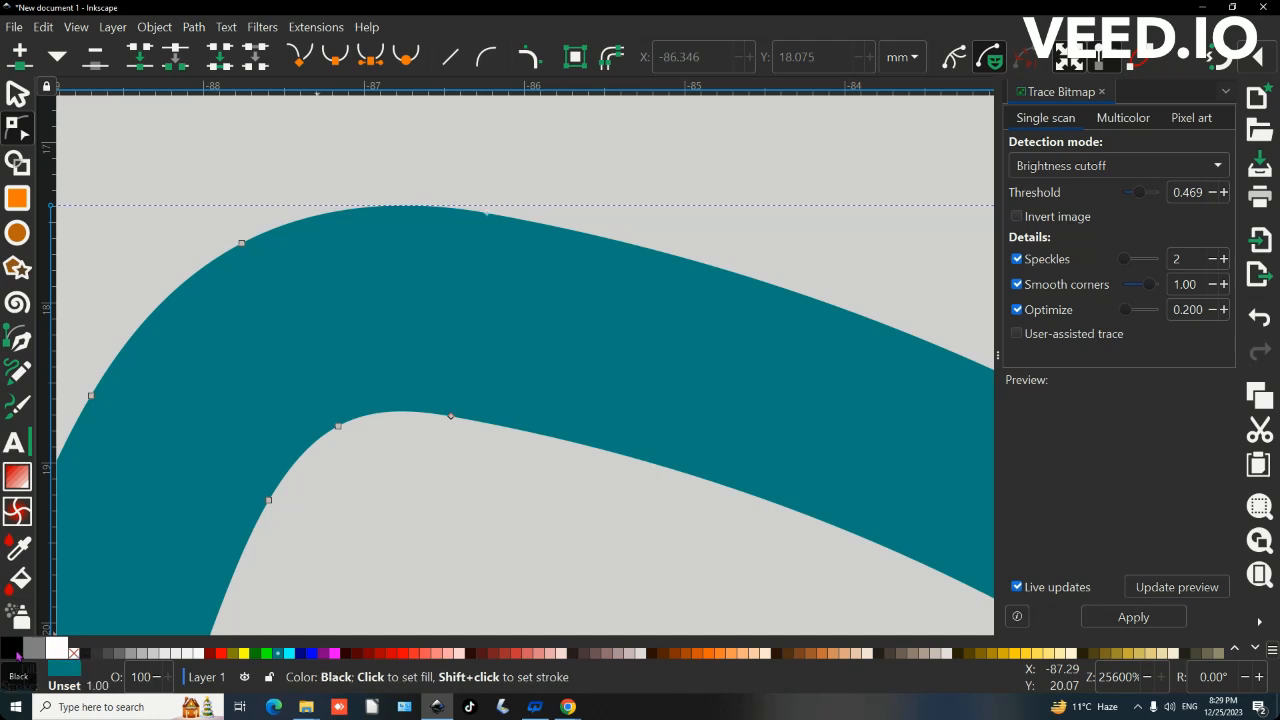
pyautogui.keyDown('shift'); pyautogui.click(18, 655); pyautogui.keyUp('shift')
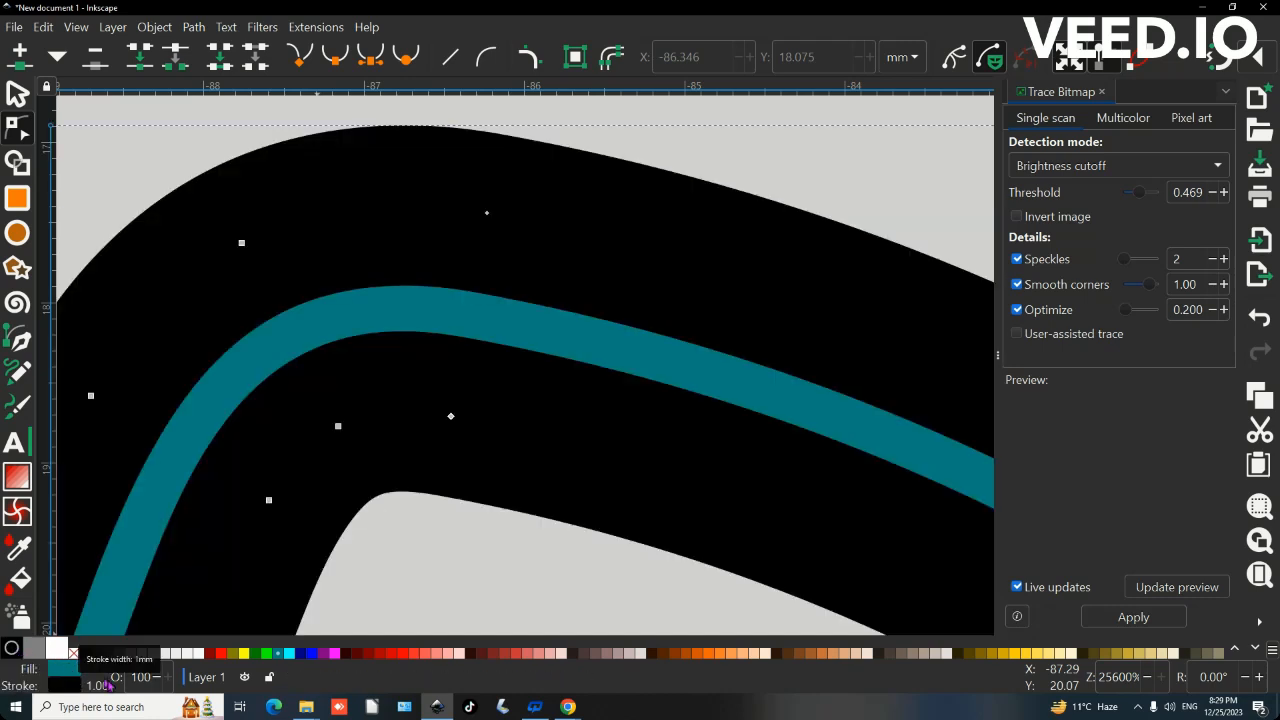
pyautogui.moveTo(106, 684); pyautogui.dragTo(90, 685)
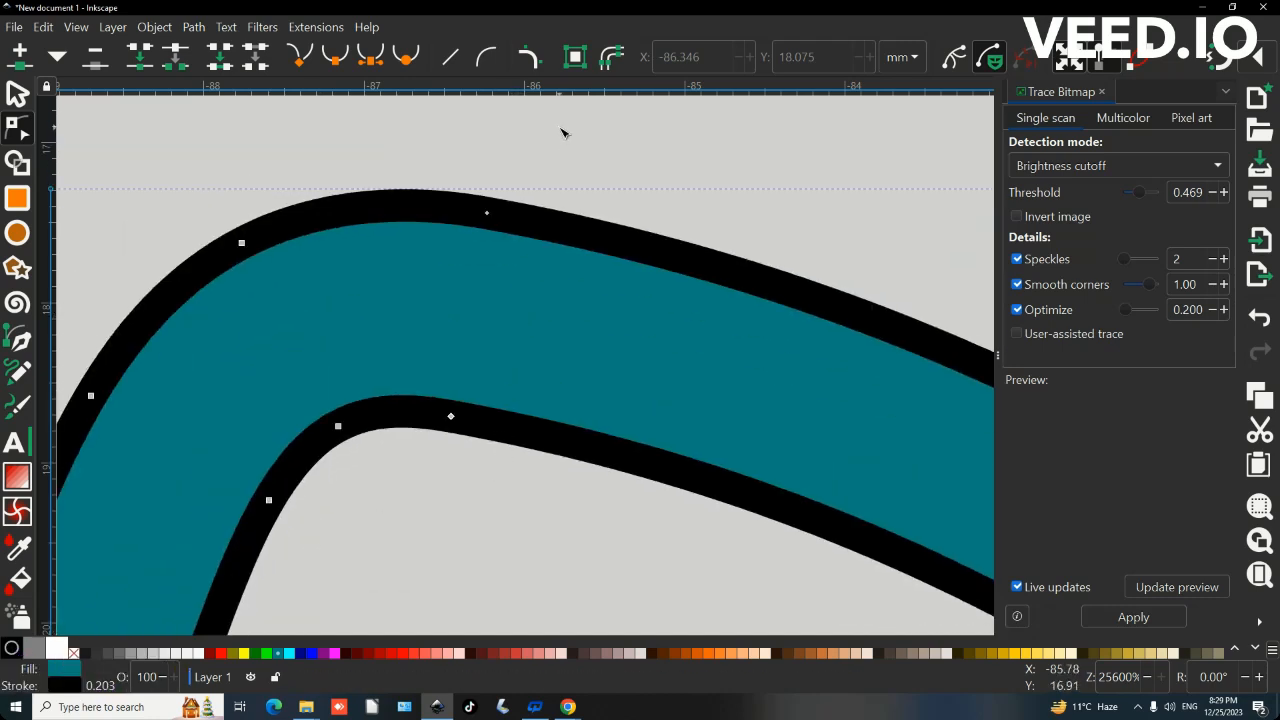
# Step: Undo the spiral's stroke width, stroke and fill colours, and its stroke-to-path conversion
pyautogui.hotkey('ctrl', 'z')
pyautogui.hotkey('ctrl', 'z')
pyautogui.hotkey('ctrl', 'z')
pyautogui.hotkey('ctrl', 'z')
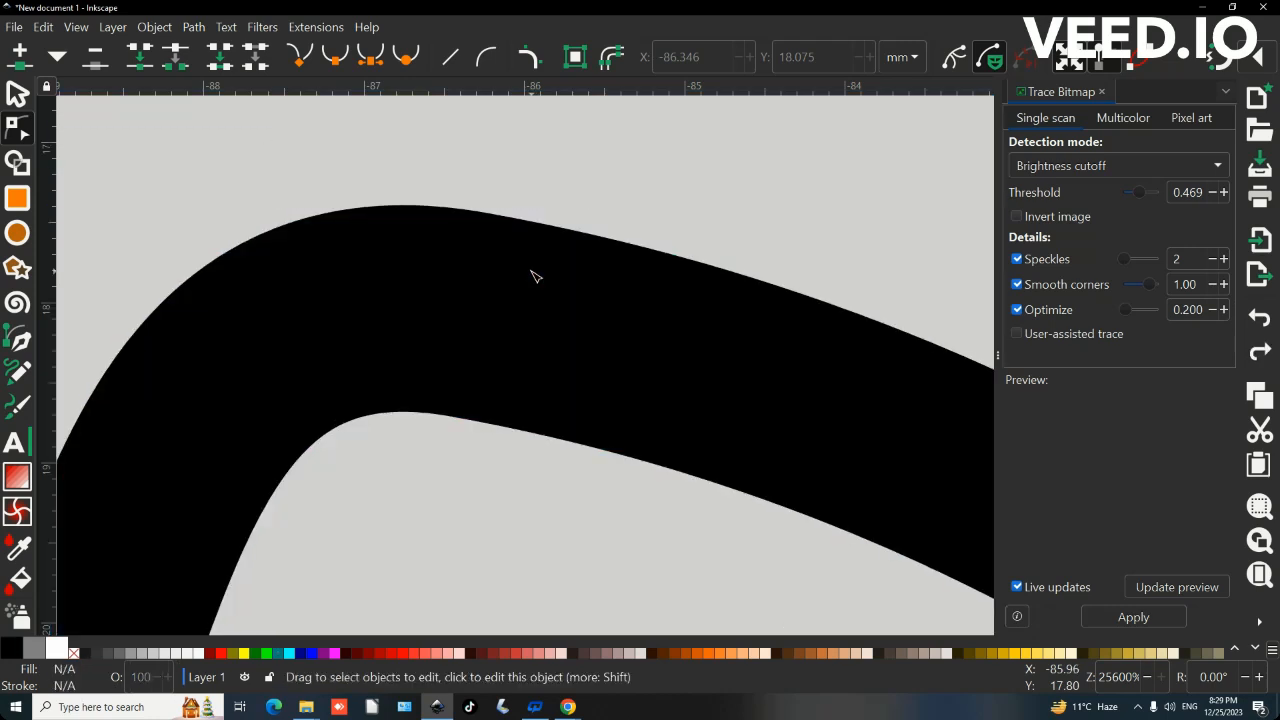
pyautogui.keyDown('ctrl'); pyautogui.scroll(-3, 660, 293); pyautogui.keyUp('ctrl')
pyautogui.hotkey('ctrl', 'z')
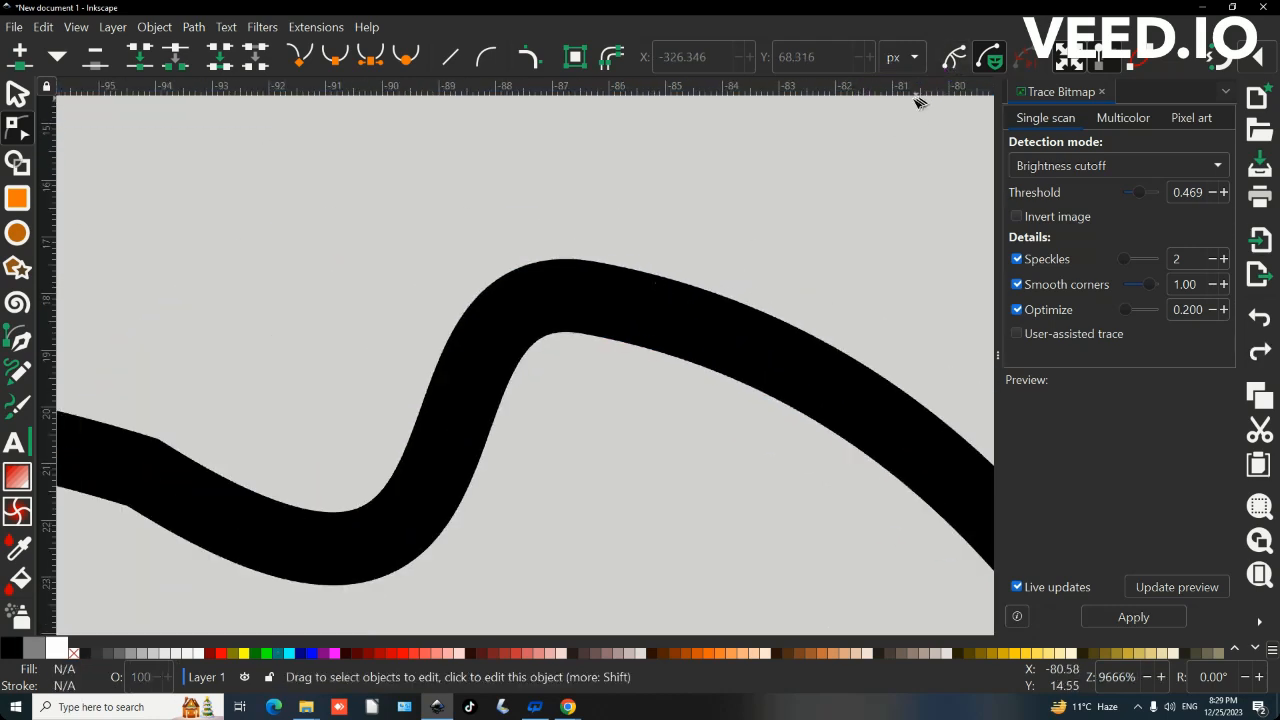
pyautogui.keyDown('ctrl'); pyautogui.scroll(-1, 919, 101); pyautogui.keyUp('ctrl')
pyautogui.keyDown('ctrl'); pyautogui.scroll(-5, 743, 357); pyautogui.keyUp('ctrl')
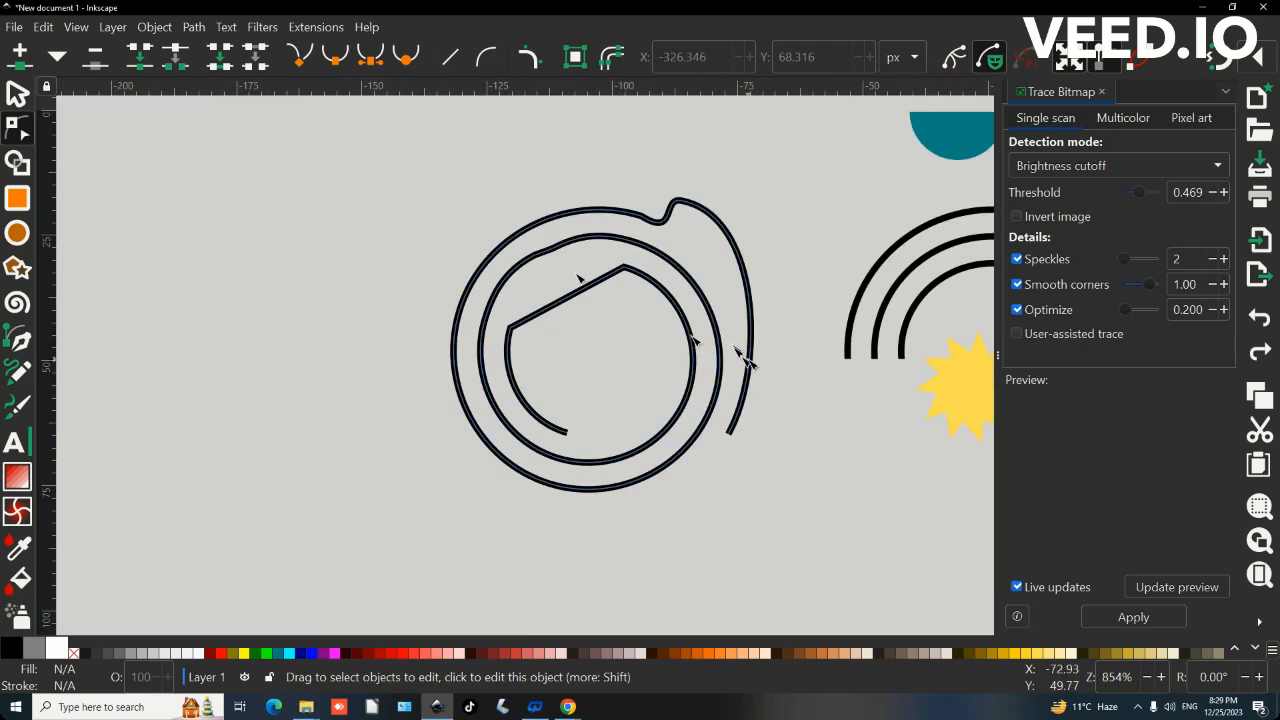
# Step: Move the opaque circular bird picture slightly away from the faded one, and switch to node editing with it selected
pyautogui.hscroll(10, 571, 360)
pyautogui.keyDown('ctrl'); pyautogui.scroll(1, 570, 374); pyautogui.keyUp('ctrl')
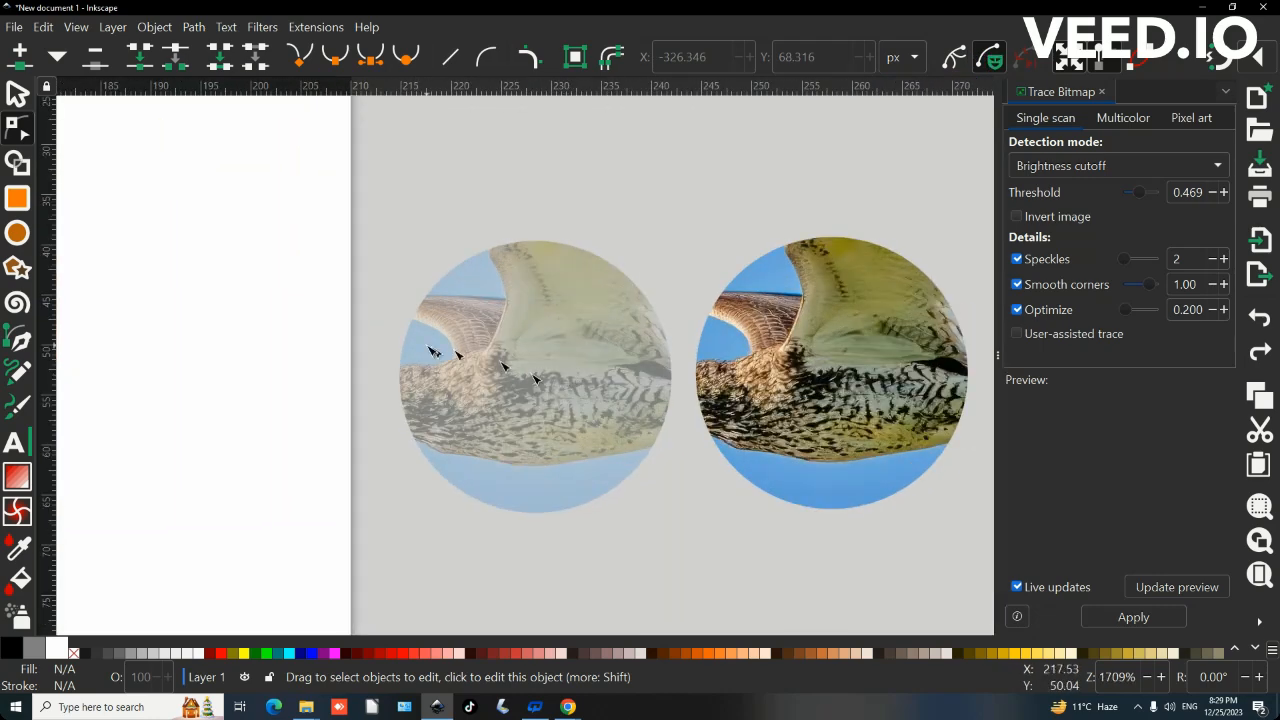
pyautogui.click(17, 94)
pyautogui.click(773, 347)
pyautogui.keyDown('ctrl'); pyautogui.scroll(-3, 800, 361); pyautogui.keyUp('ctrl')
pyautogui.moveTo(836, 361); pyautogui.dragTo(848, 359)
pyautogui.hscroll(8, 848, 359)
pyautogui.click(17, 128)
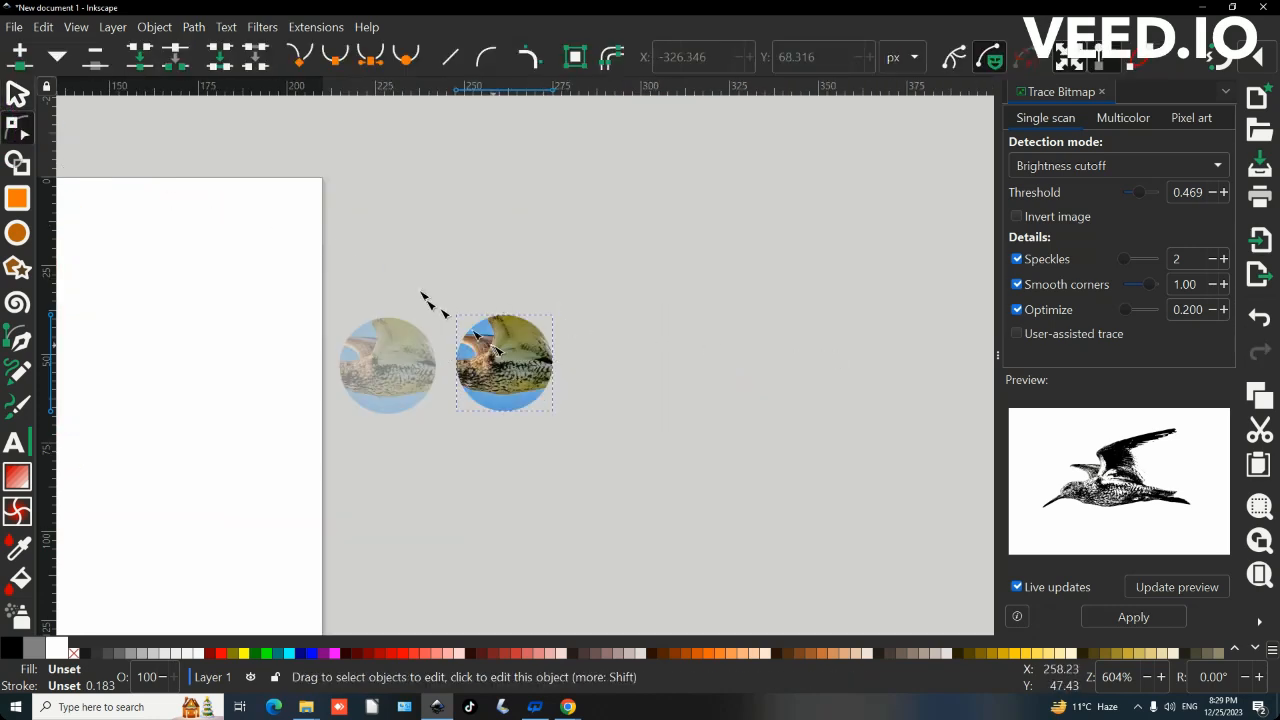
# Step: Draw a rectangle about 22.3 by 16.4 mm over the bird's body in the original photo
pyautogui.click(17, 198)
pyautogui.keyDown('ctrl'); pyautogui.scroll(-4, 403, 314); pyautogui.keyUp('ctrl')
pyautogui.keyDown('ctrl'); pyautogui.scroll(3, 410, 282); pyautogui.keyUp('ctrl')
pyautogui.keyDown('ctrl'); pyautogui.scroll(3, 410, 282); pyautogui.keyUp('ctrl')
pyautogui.moveTo(319, 233); pyautogui.dragTo(478, 350)
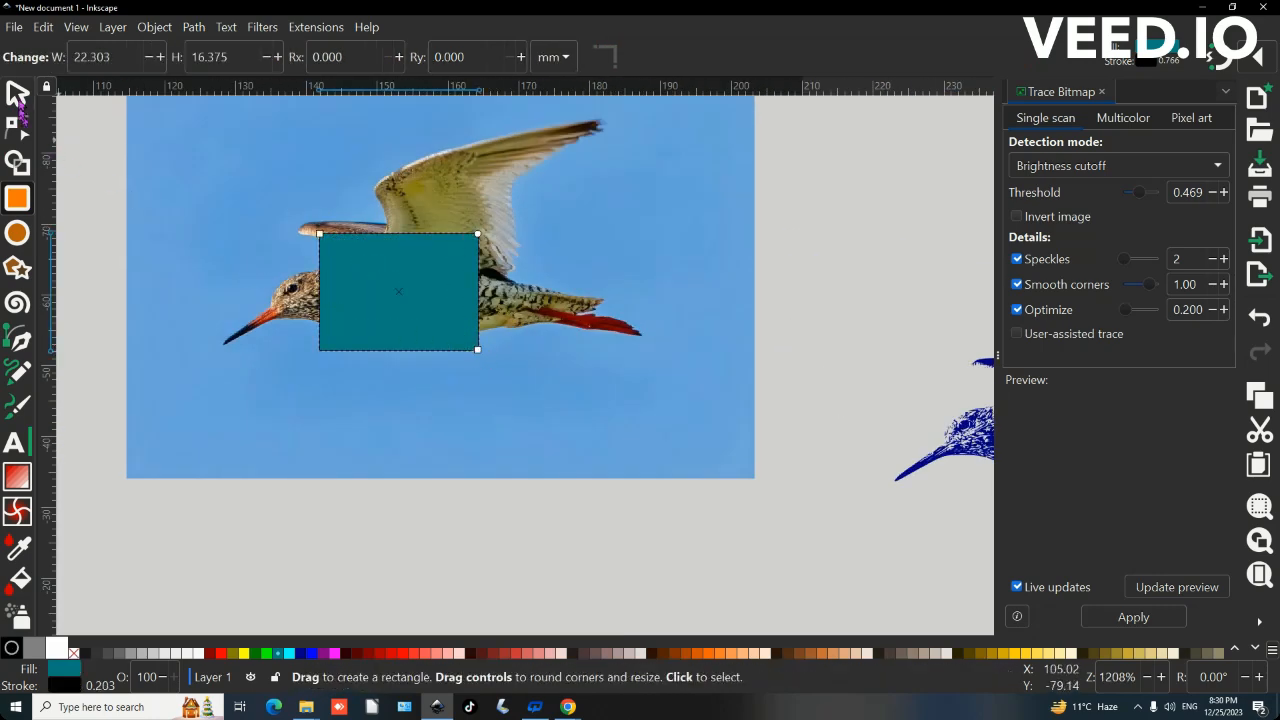
# Step: Move the teal rectangle slightly up over the bird and clip the original photo to it
pyautogui.click(17, 93)
pyautogui.moveTo(327, 263); pyautogui.dragTo(342, 227)
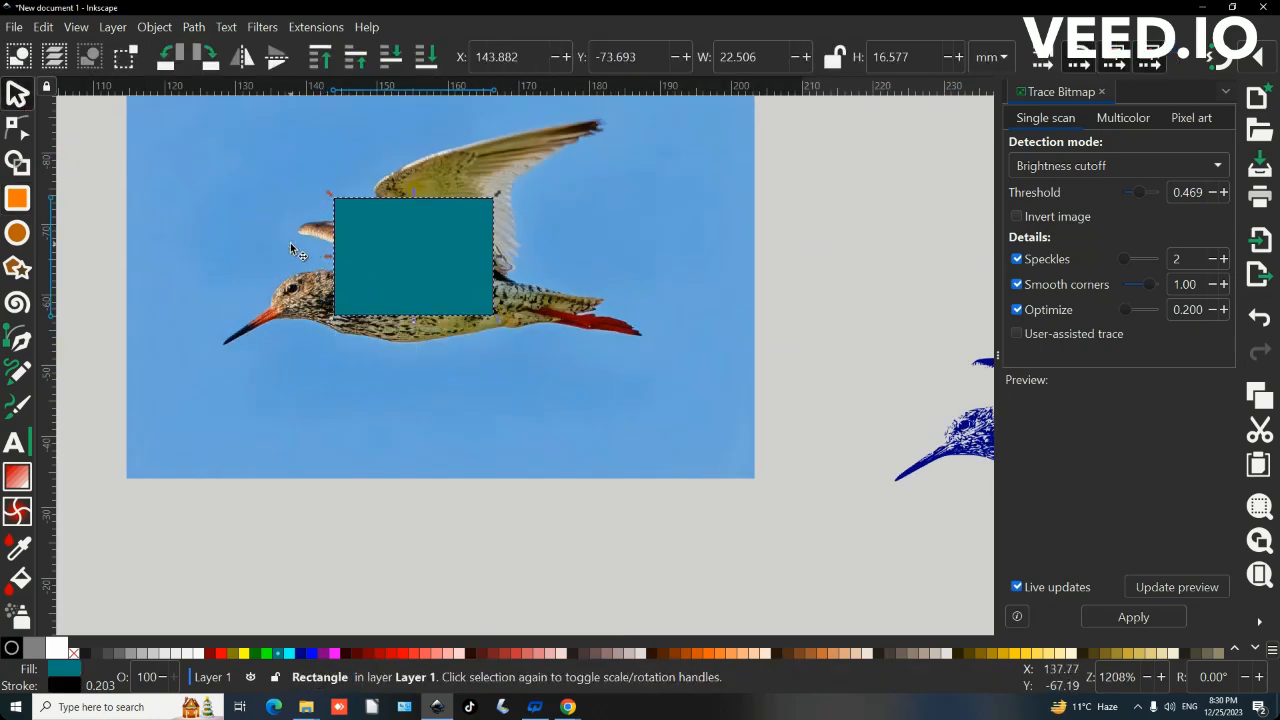
pyautogui.keyDown('shift'); pyautogui.click(291, 250); pyautogui.keyUp('shift')
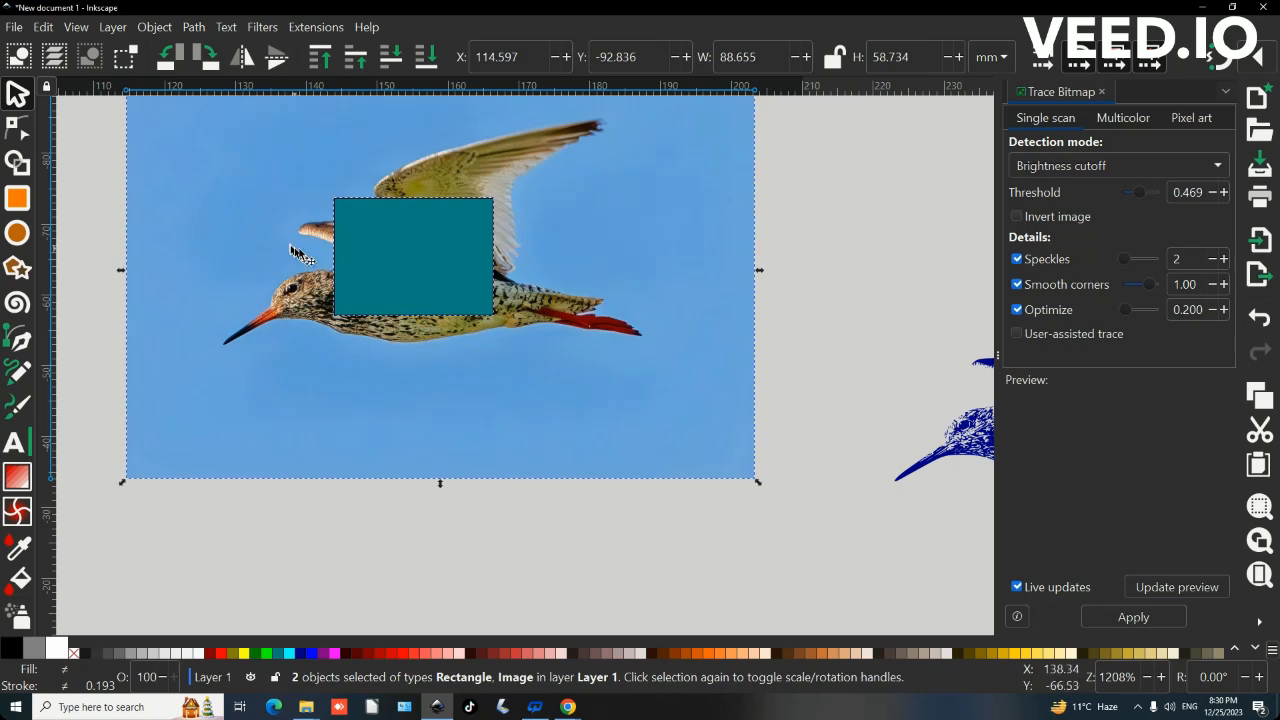
pyautogui.rightClick(415, 291)
pyautogui.click(469, 591)
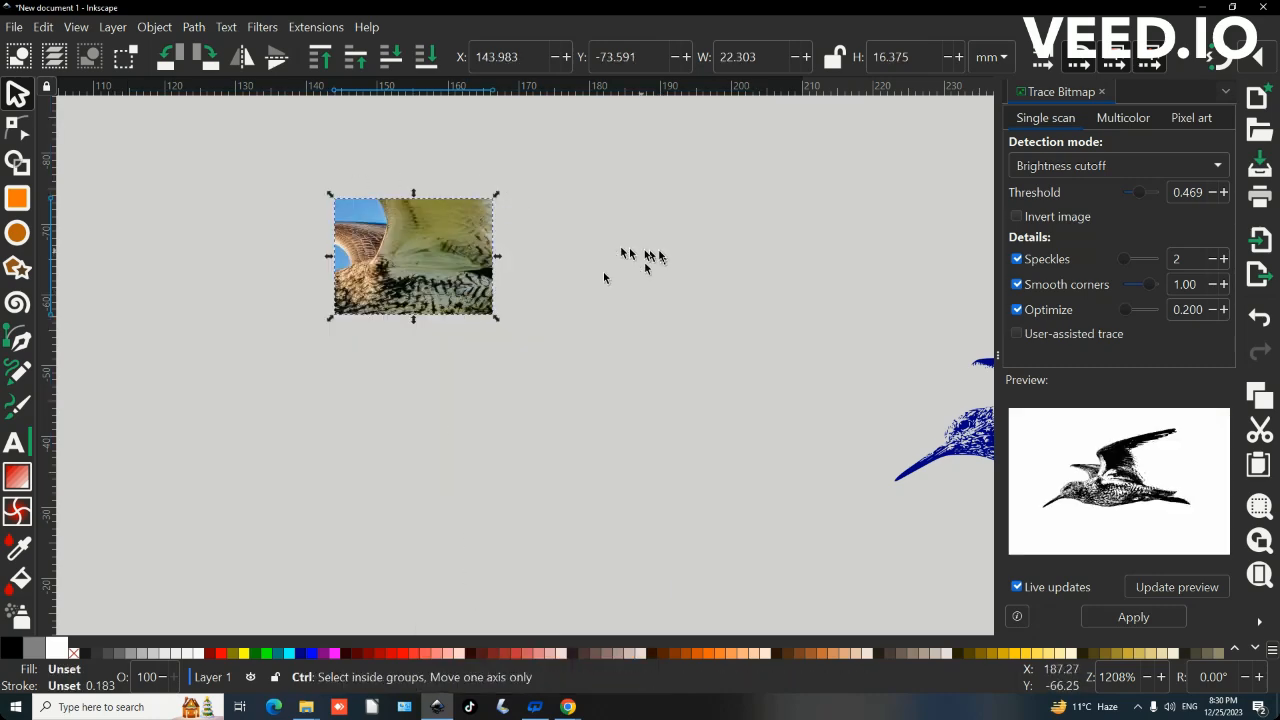
# Step: Enable clipping path editing for the opaque circular bird picture and pull its clip's top node down to flatten the top
pyautogui.keyDown('ctrl'); pyautogui.scroll(-4, 603, 265); pyautogui.keyUp('ctrl')
pyautogui.keyDown('ctrl'); pyautogui.scroll(2, 716, 452); pyautogui.keyUp('ctrl')
pyautogui.click(724, 455)
pyautogui.keyDown('ctrl'); pyautogui.scroll(2, 722, 455); pyautogui.keyUp('ctrl')
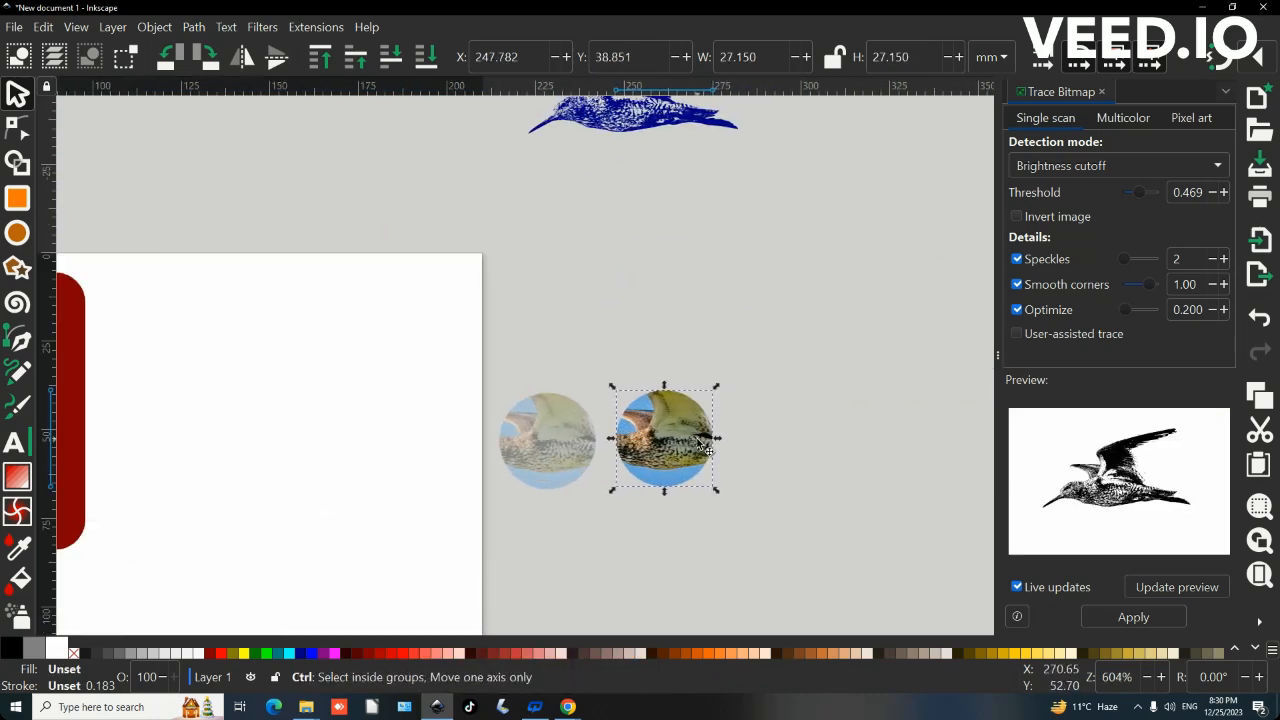
pyautogui.click(18, 127)
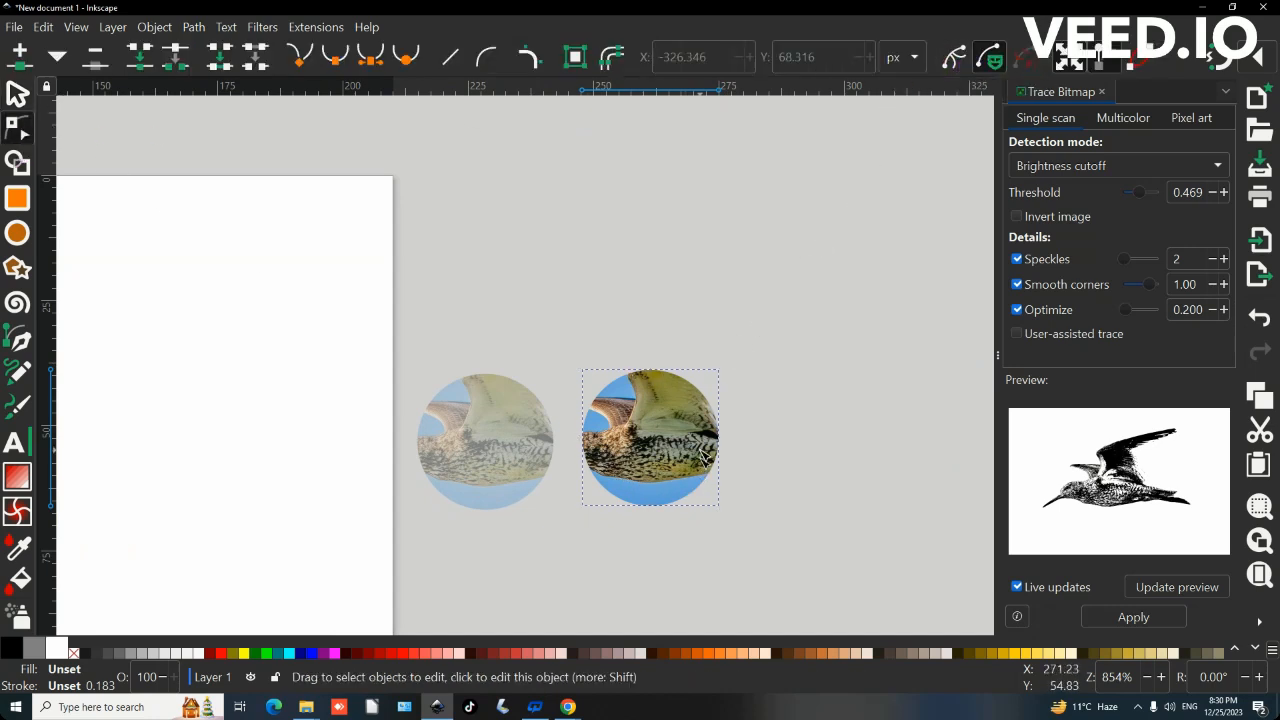
pyautogui.click(955, 60)
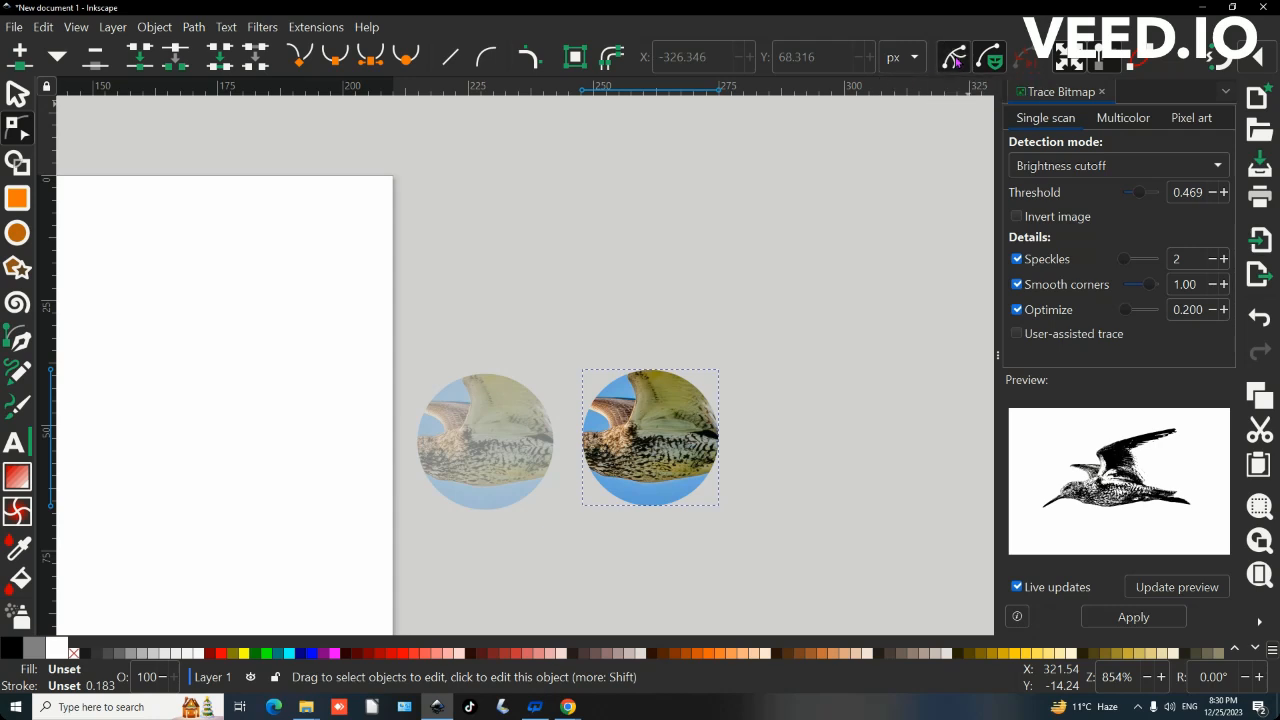
pyautogui.scroll(2, 652, 372)
pyautogui.moveTo(652, 364); pyautogui.dragTo(662, 428)
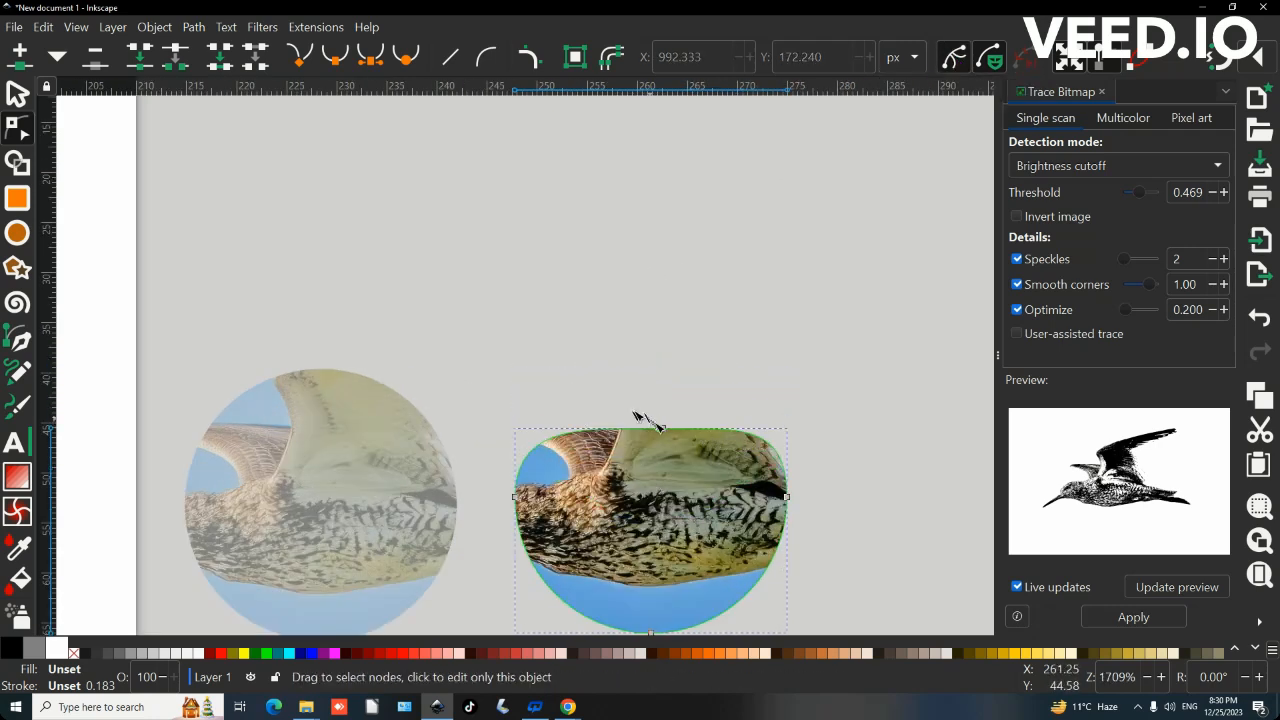
# Step: Select the faded circular picture and inspect its mask outline and the mask release option
pyautogui.hscroll(-10, 467, 450)
pyautogui.scroll(-4, 472, 452)
pyautogui.click(559, 339)
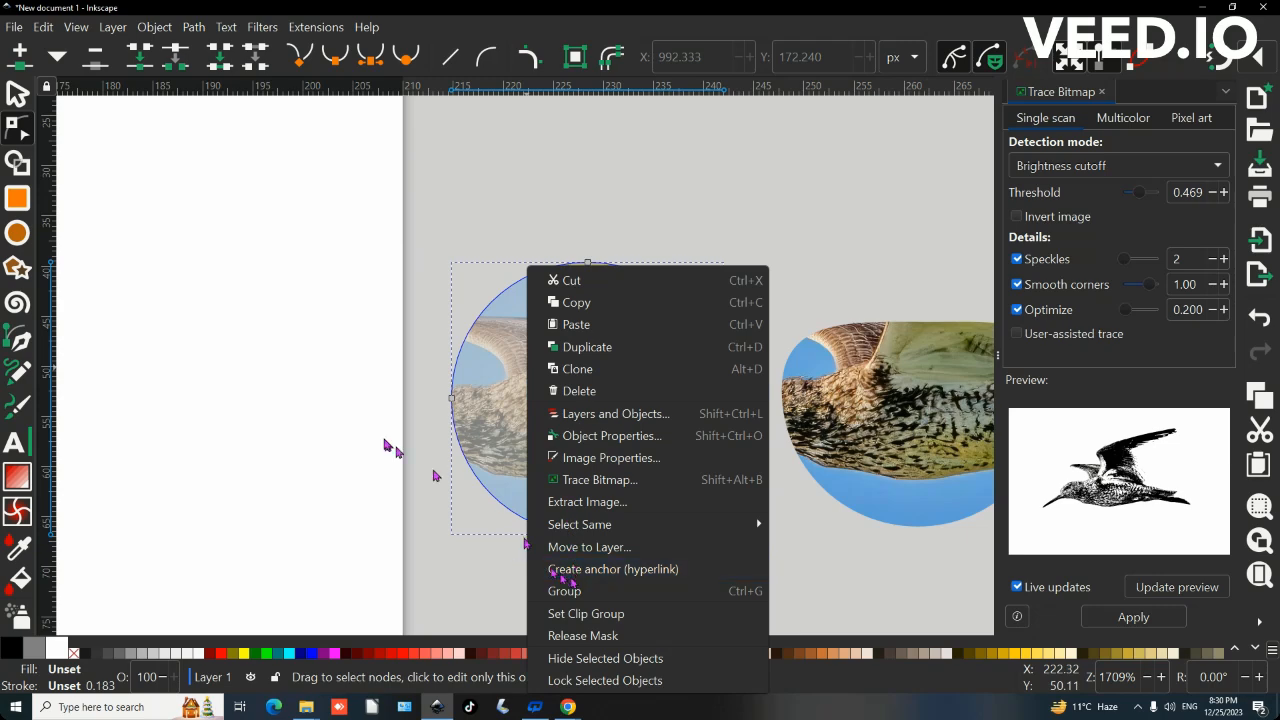
pyautogui.click(395, 293)
# Step: Release the clip from the rectangular bird picture
pyautogui.keyDown('ctrl'); pyautogui.scroll(-4, 395, 293); pyautogui.keyUp('ctrl')
pyautogui.scroll(5, 400, 320)
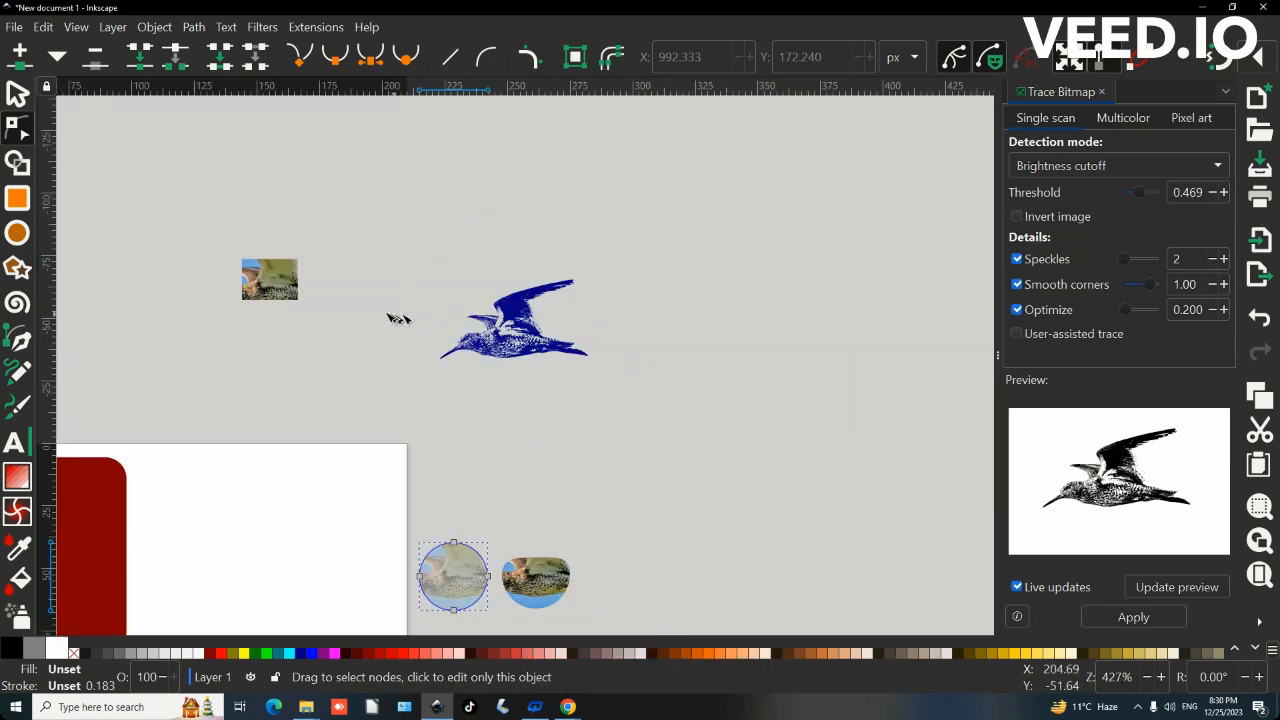
pyautogui.rightClick(268, 294)
pyautogui.click(348, 635)
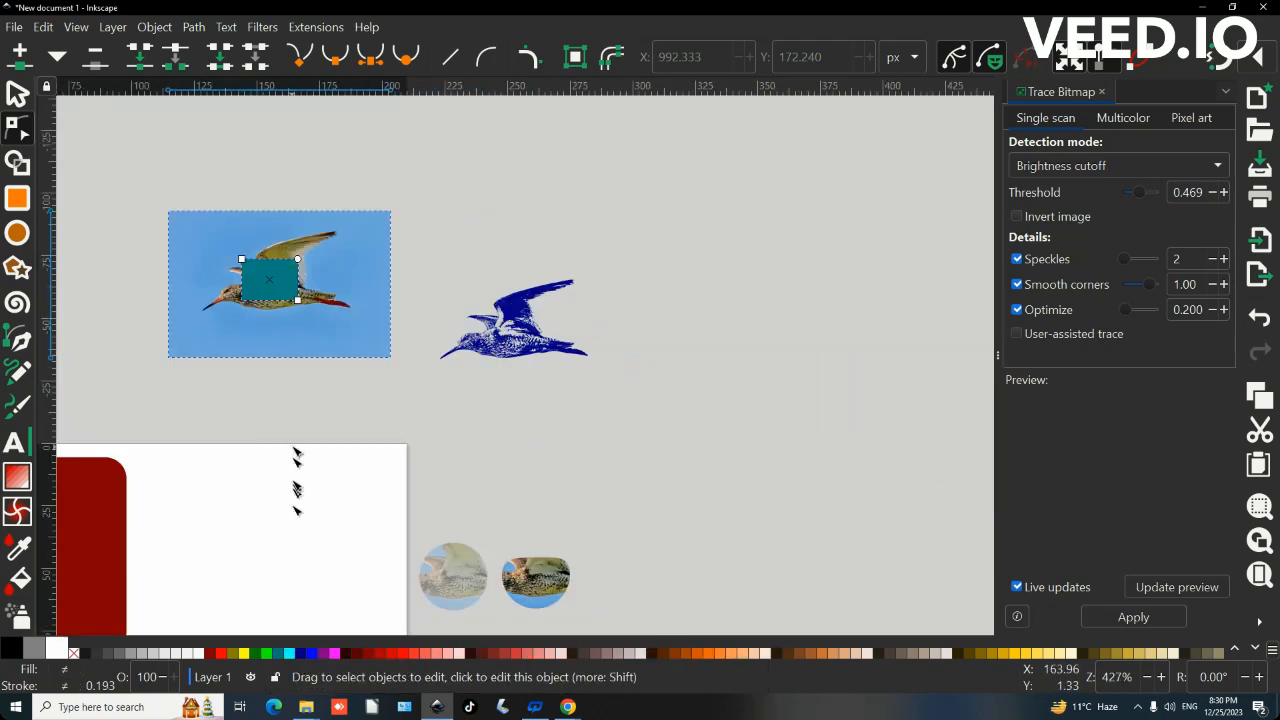
# Step: Mask the original bird photo with the teal rectangle and turn off mask editing
pyautogui.rightClick(296, 322)
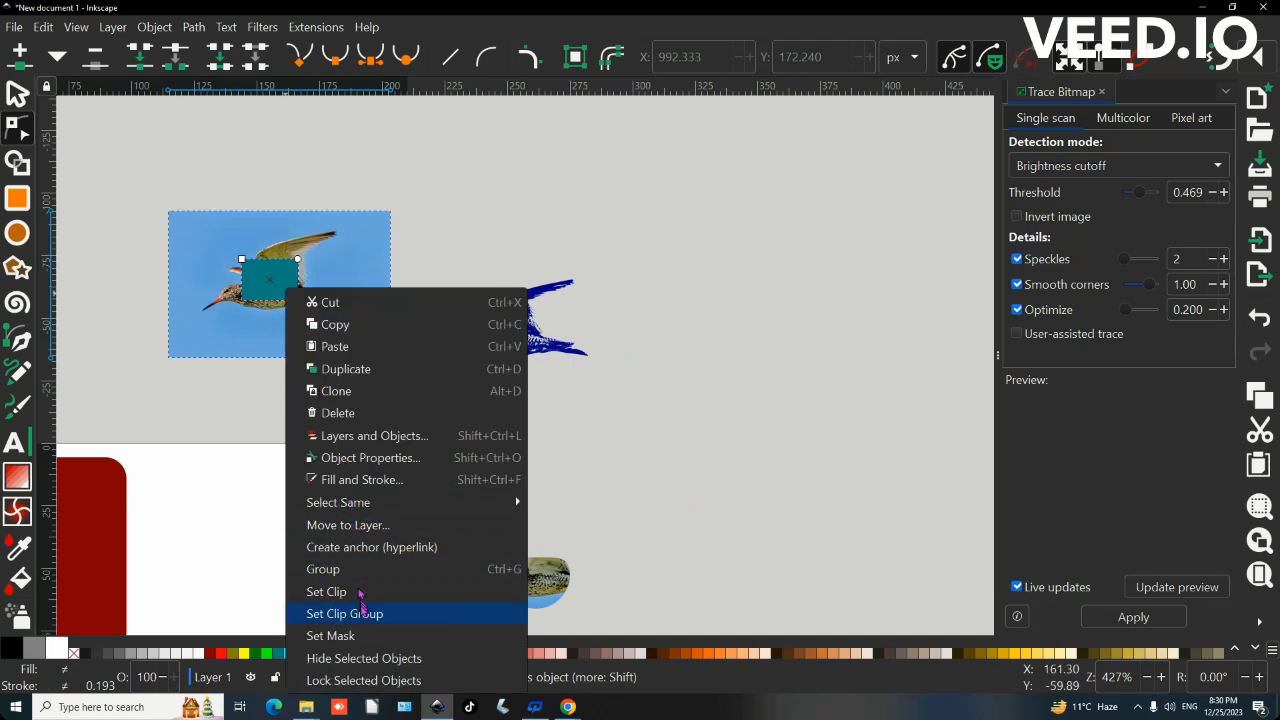
pyautogui.click(357, 638)
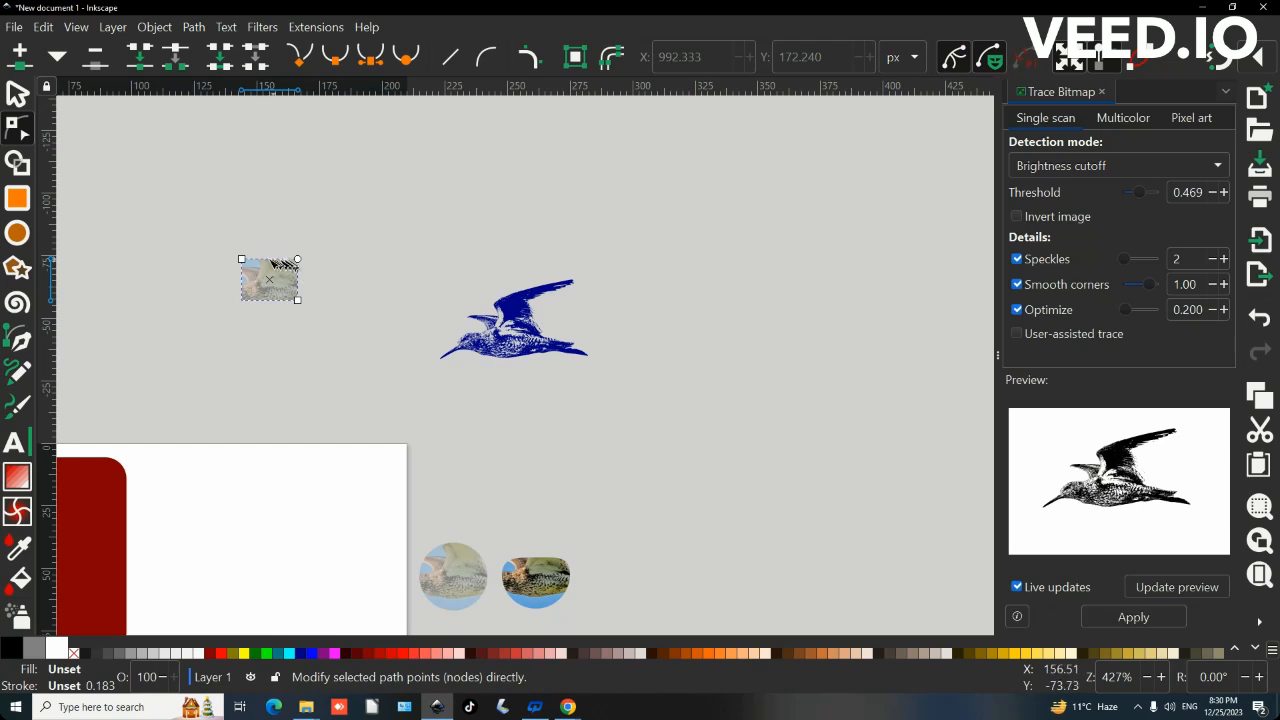
pyautogui.click(991, 60)
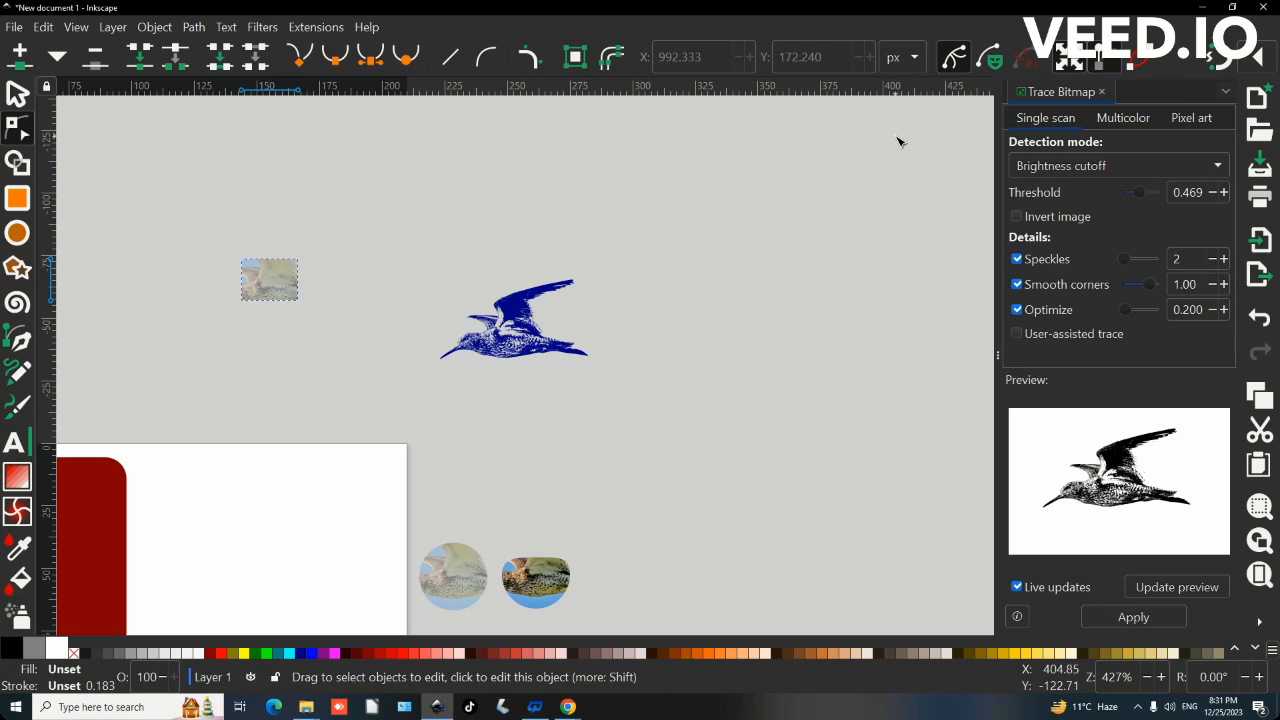
# Step: Select the upper-left nodes of the large distorted spiral and scale them down with the transform handles
pyautogui.scroll(-3, 798, 204)
pyautogui.hscroll(-4, 629, 283)
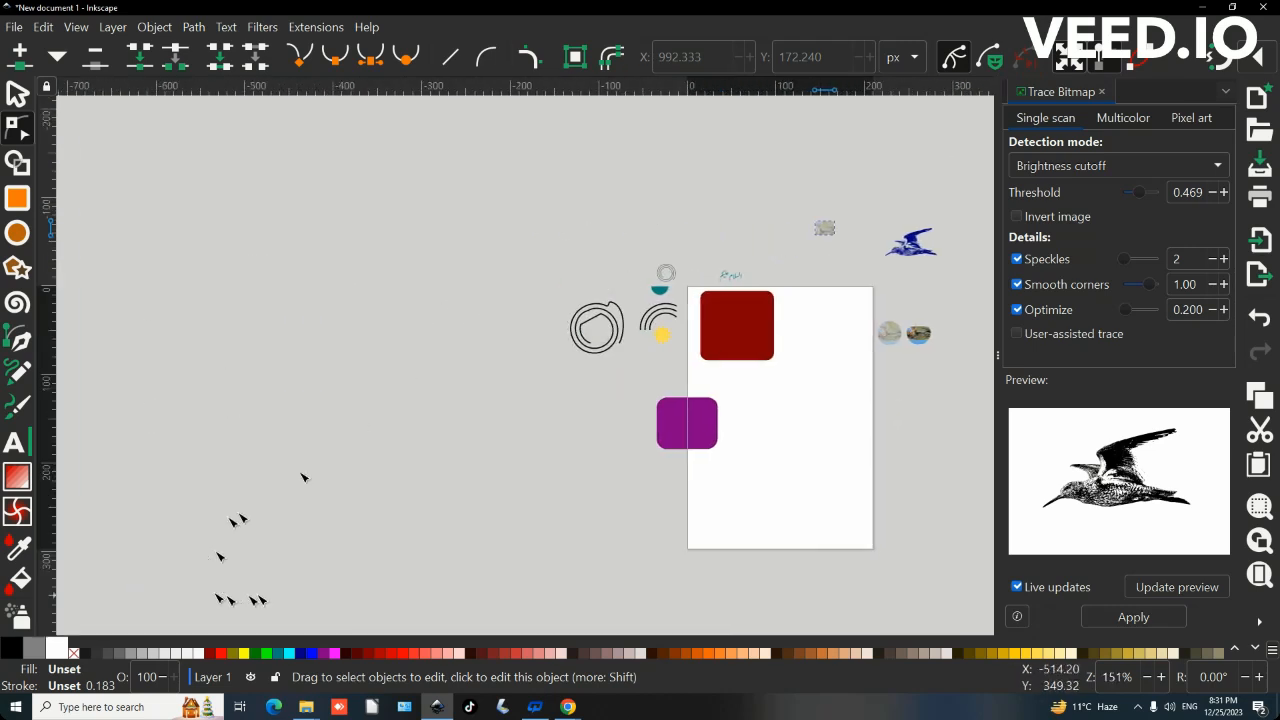
pyautogui.scroll(2, 618, 336)
pyautogui.scroll(4, 580, 382)
pyautogui.click(506, 440)
pyautogui.moveTo(438, 297); pyautogui.dragTo(690, 490)
pyautogui.scroll(2, 670, 300)
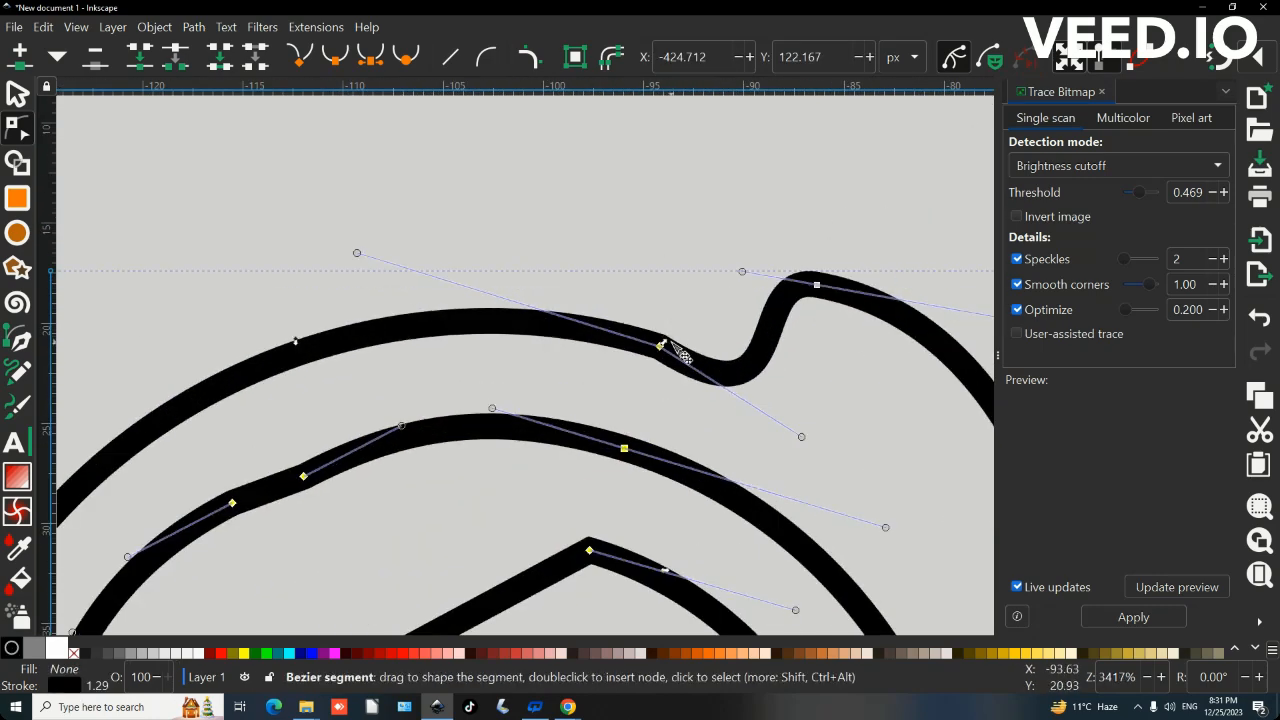
pyautogui.scroll(-1, 665, 360)
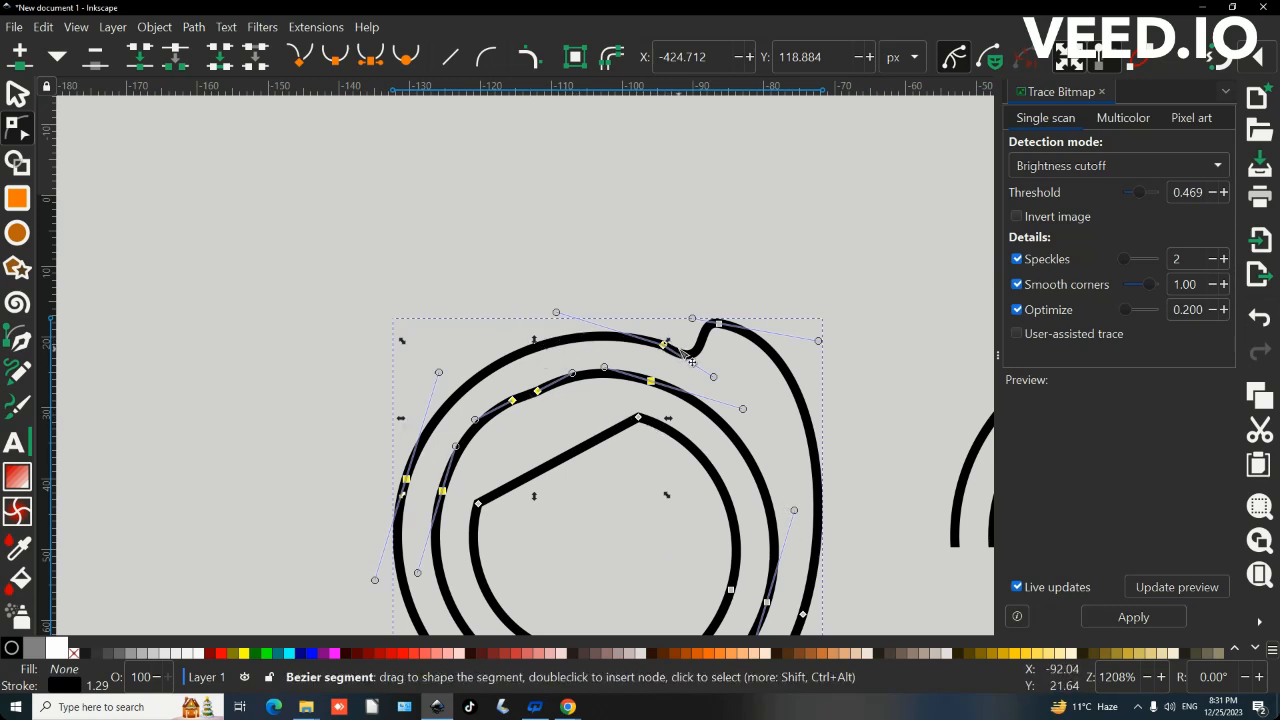
pyautogui.moveTo(668, 342); pyautogui.dragTo(633, 383)
# Step: Rotate and skew the spiral's selected nodes, and turn off the node transform handles
pyautogui.click(631, 379)
pyautogui.moveTo(646, 333)
pyautogui.mouseDown()
pyautogui.moveTo(684, 374)
pyautogui.moveTo(640, 328)
pyautogui.mouseUp()
pyautogui.moveTo(523, 328)
pyautogui.mouseDown()
pyautogui.moveTo(560, 334)
pyautogui.moveTo(505, 332)
pyautogui.mouseUp()
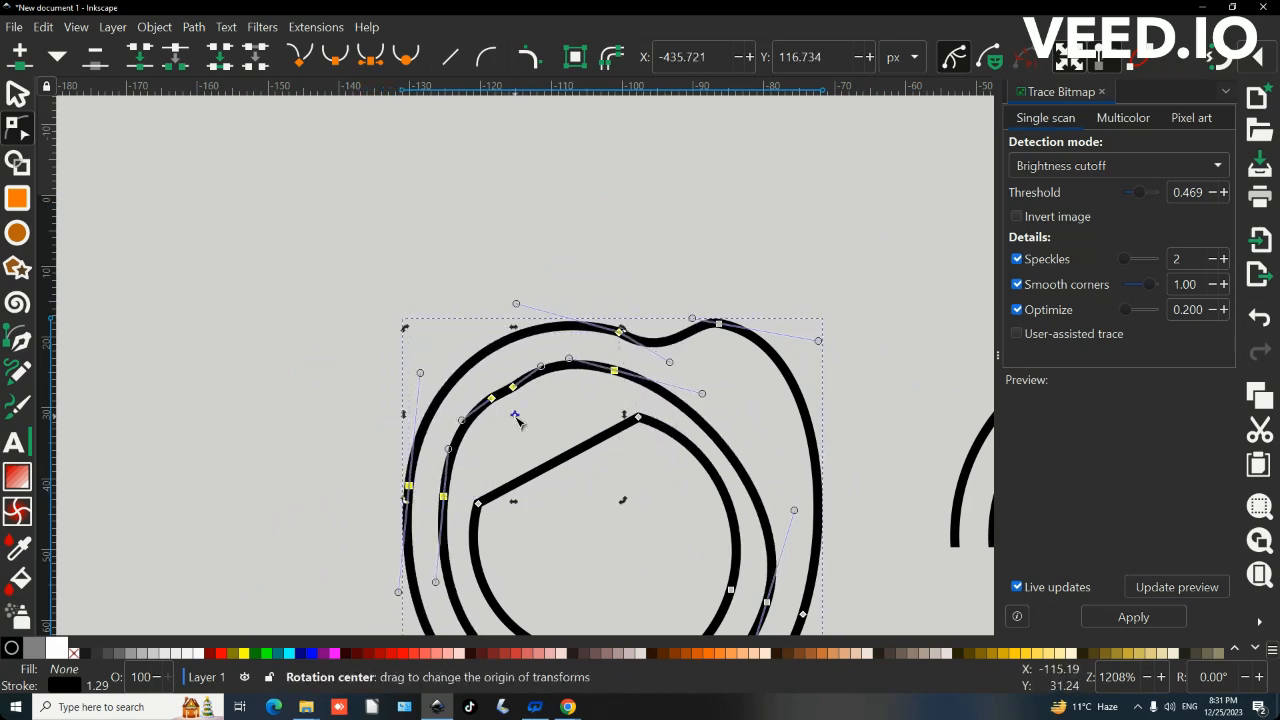
pyautogui.moveTo(622, 330); pyautogui.dragTo(571, 297)
pyautogui.click(1074, 59)
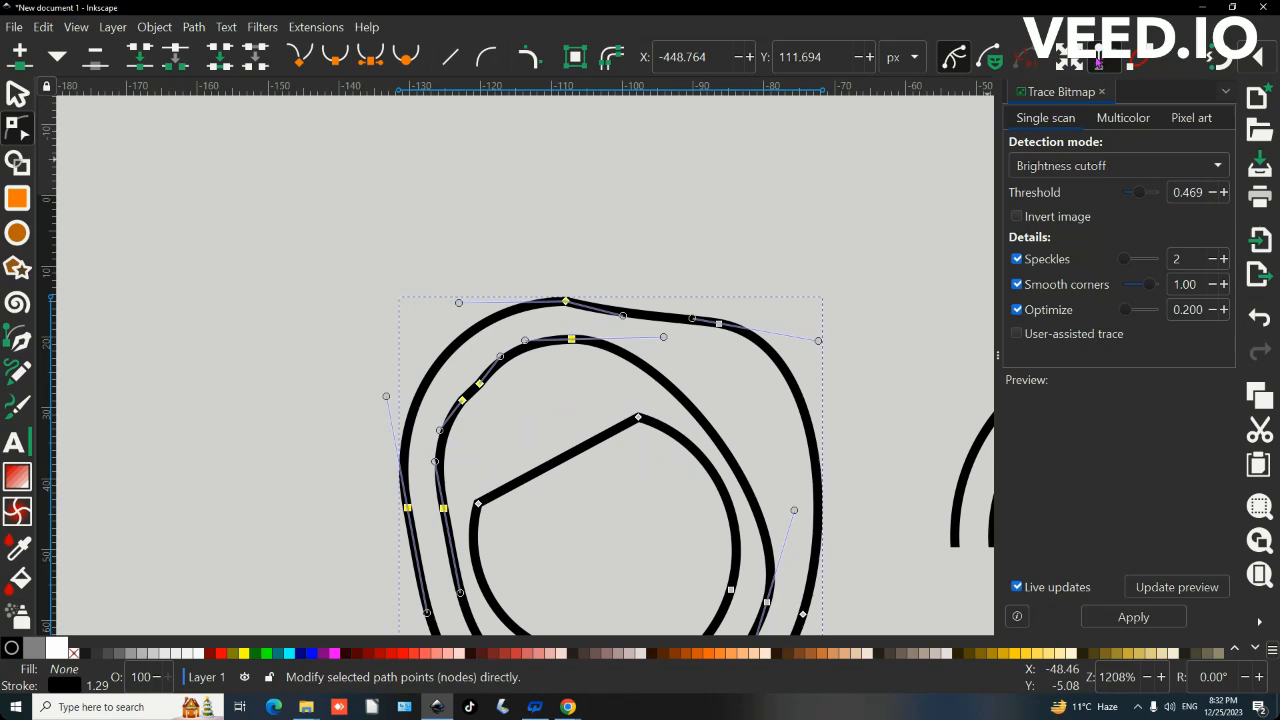
# Step: Bulge the spiral's outer top curve upward using its top node's Bezier handle, and hide the Bezier handles
pyautogui.scroll(3, 605, 316)
pyautogui.moveTo(674, 331)
pyautogui.mouseDown()
pyautogui.moveTo(760, 354)
pyautogui.moveTo(714, 235)
pyautogui.moveTo(811, 222)
pyautogui.mouseUp()
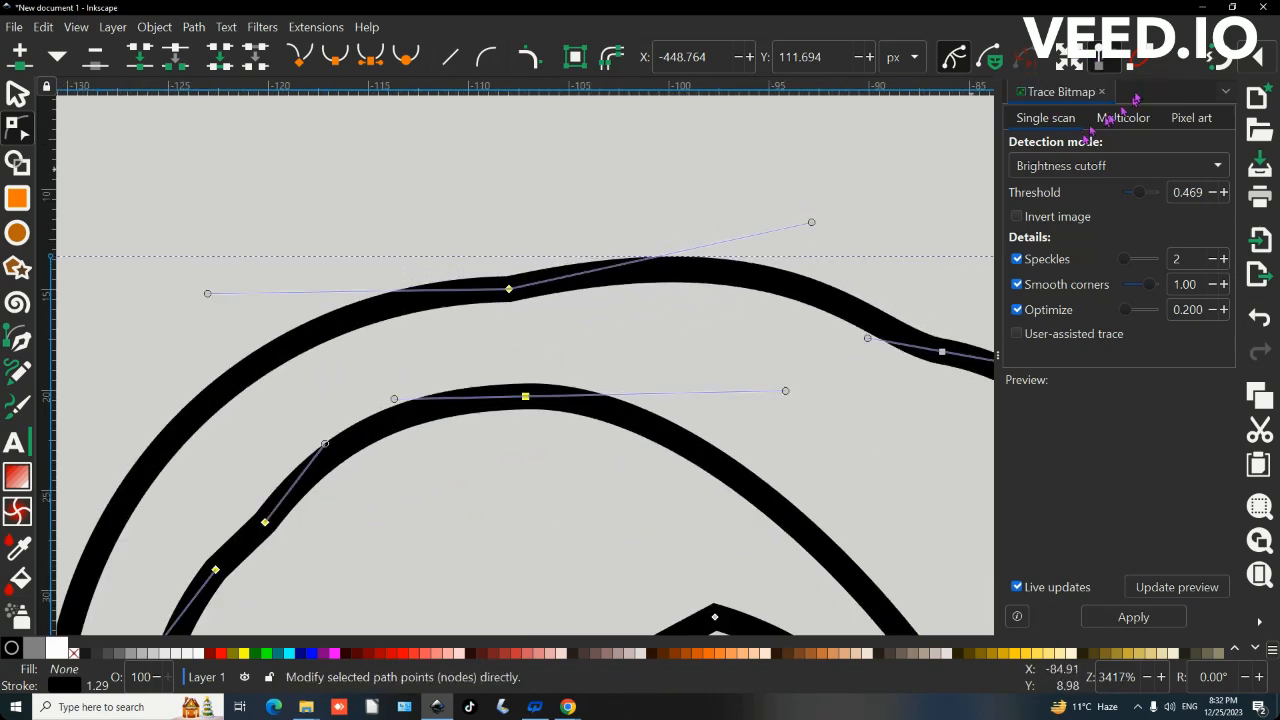
pyautogui.click(1100, 57)
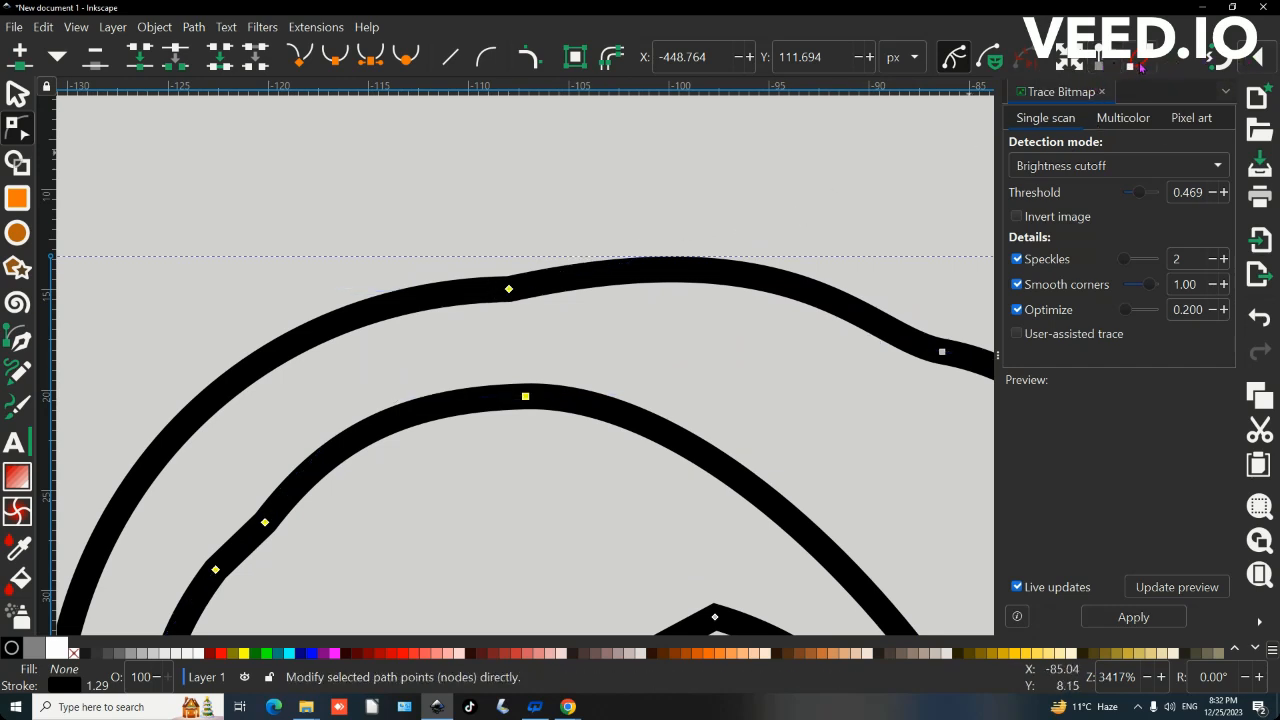
# Step: Select the clipped spiral arcs above the yellow star and show their full path outline
pyautogui.scroll(-5, 869, 199)
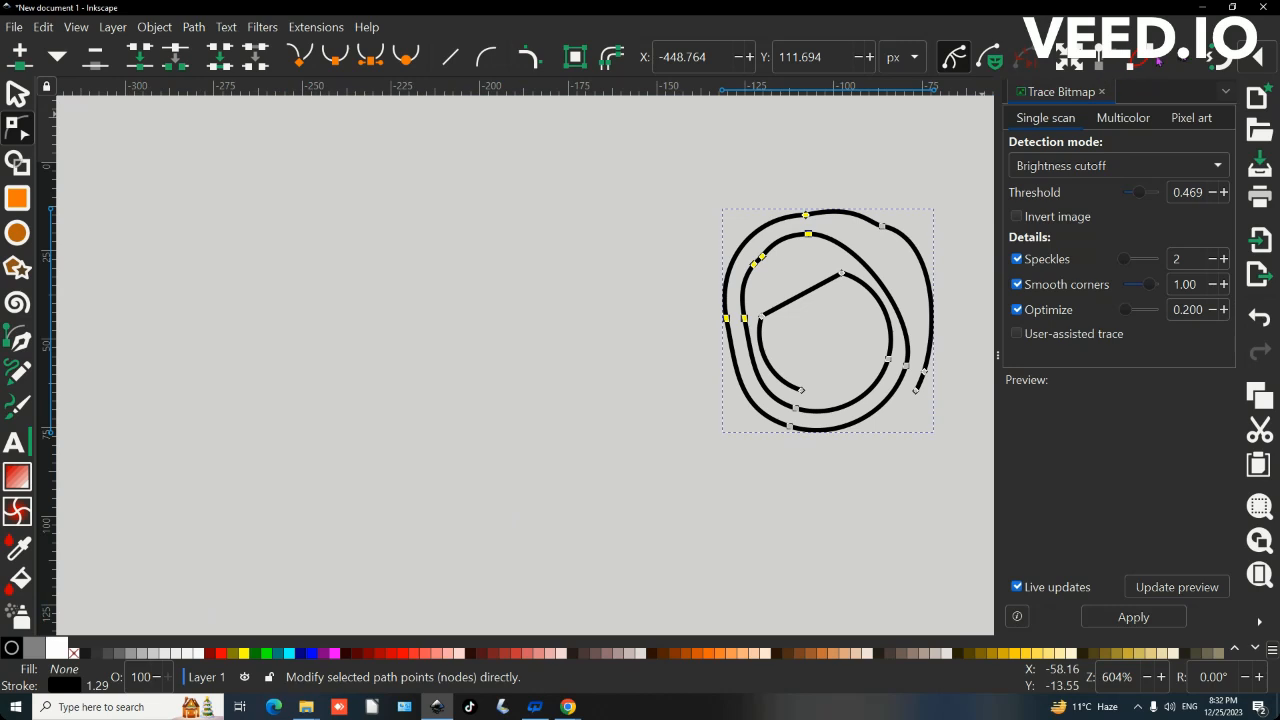
pyautogui.hscroll(8, 752, 387)
pyautogui.click(592, 332)
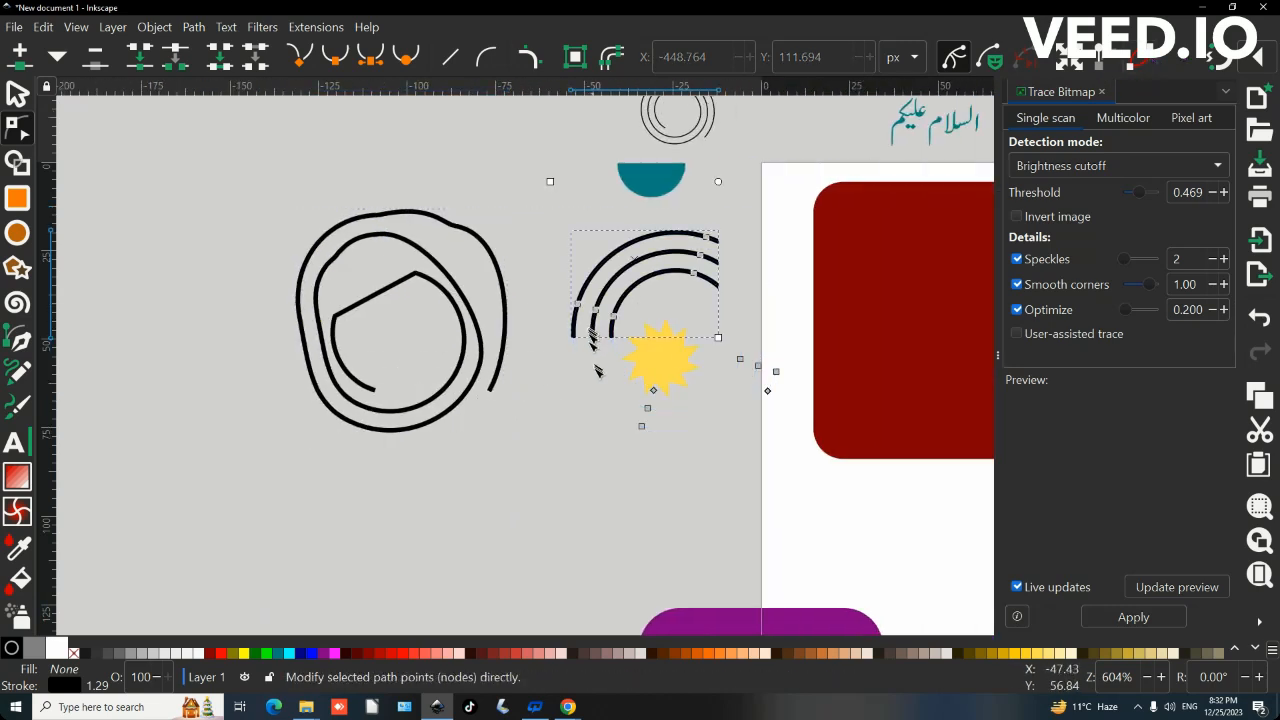
pyautogui.scroll(1, 720, 300)
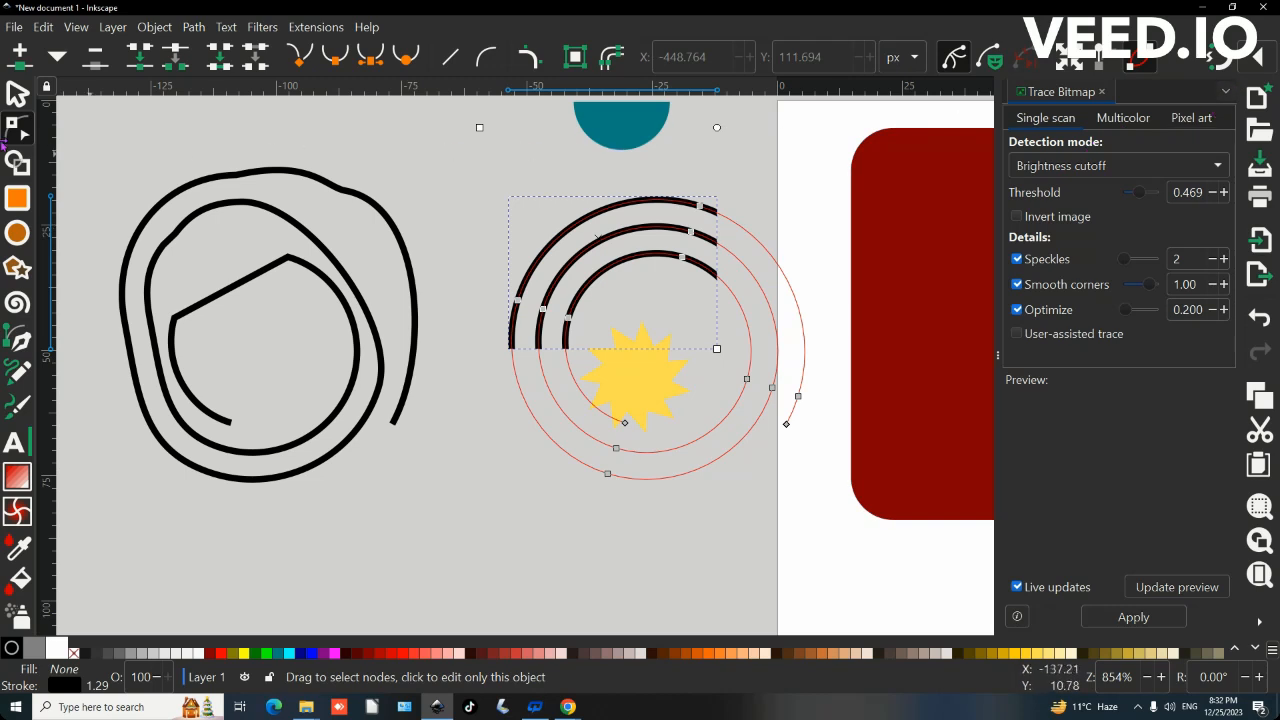
pyautogui.scroll(-3, 628, 410)
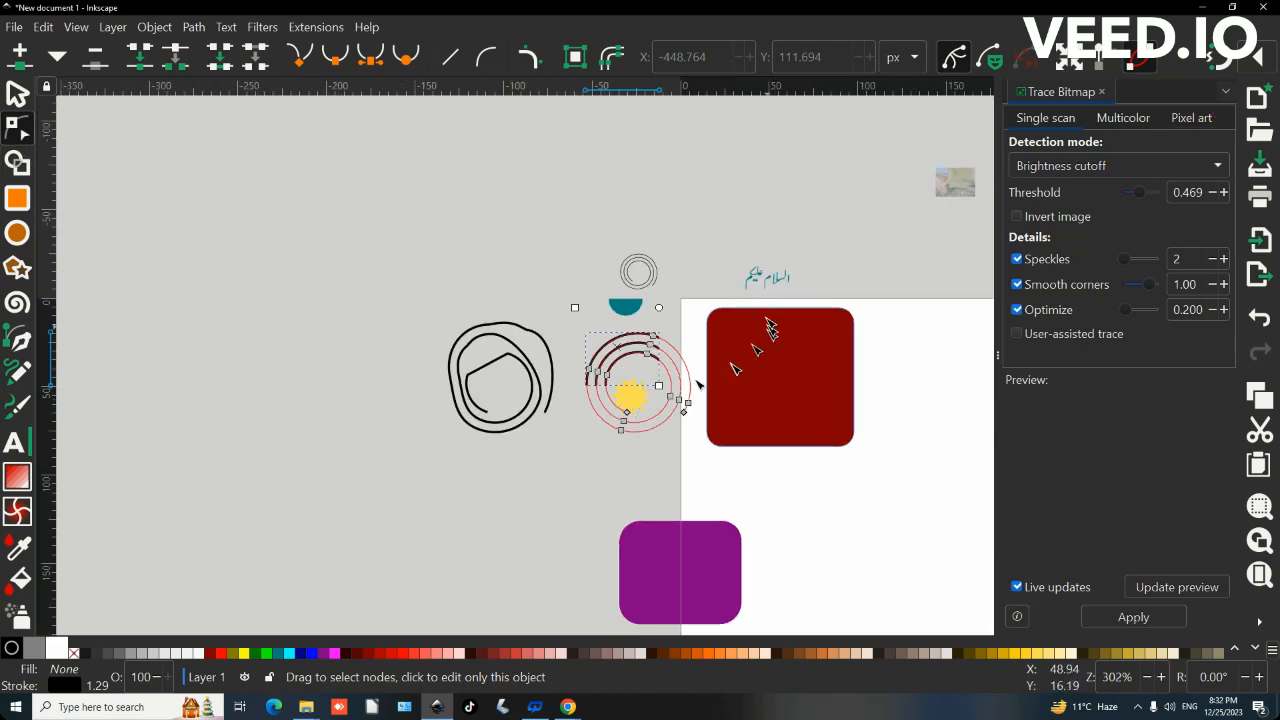
pyautogui.moveTo(566, 702)
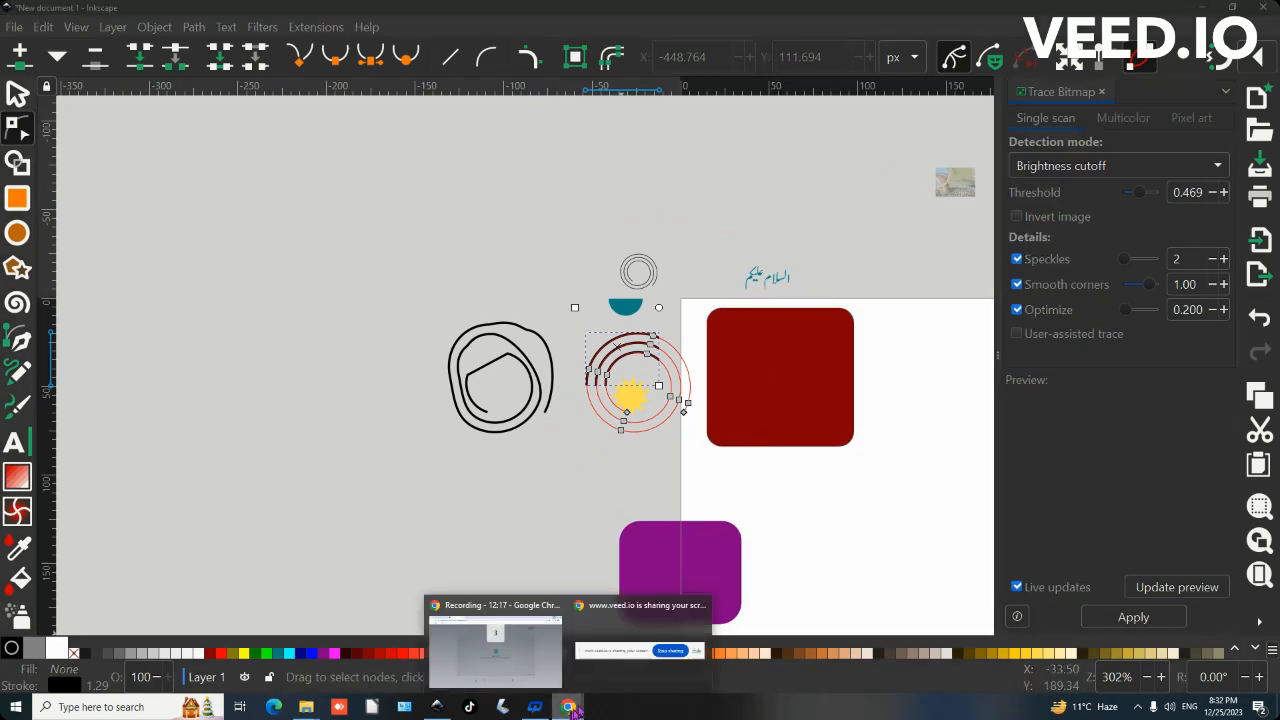
pyautogui.click(612, 686)
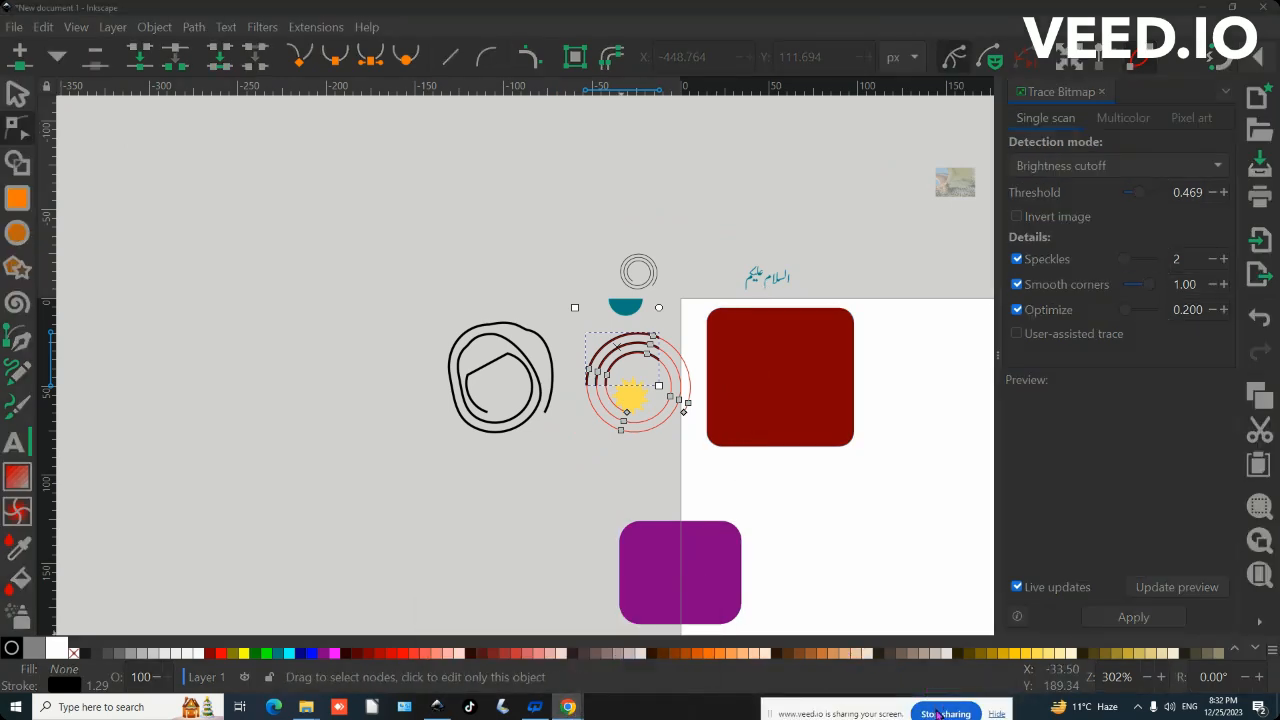